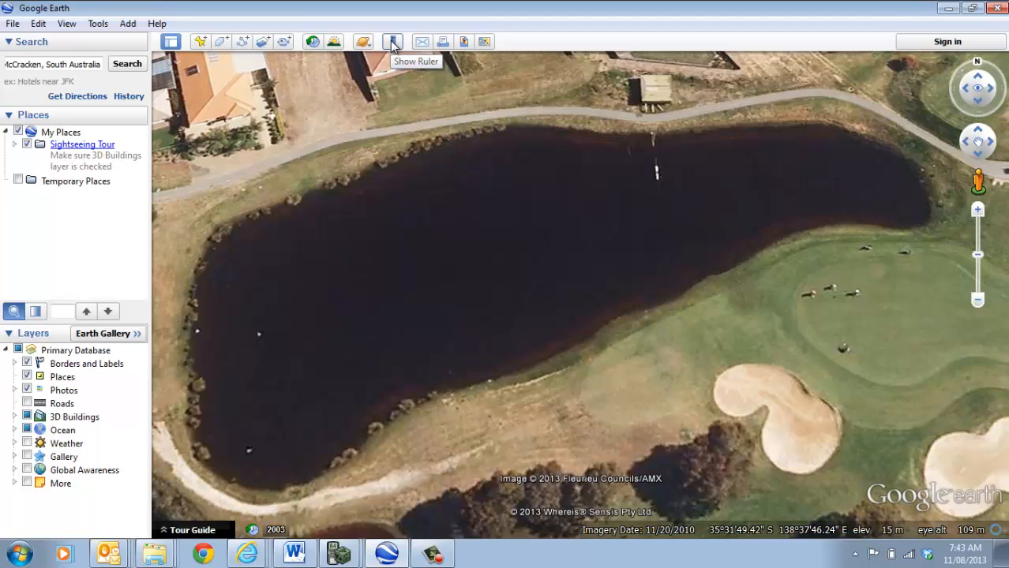
Measure the straight-line distance across the lake from the jetty on the north bank to the south bank with the Ruler
{"action": "left_click", "coordinate": [393, 43]}
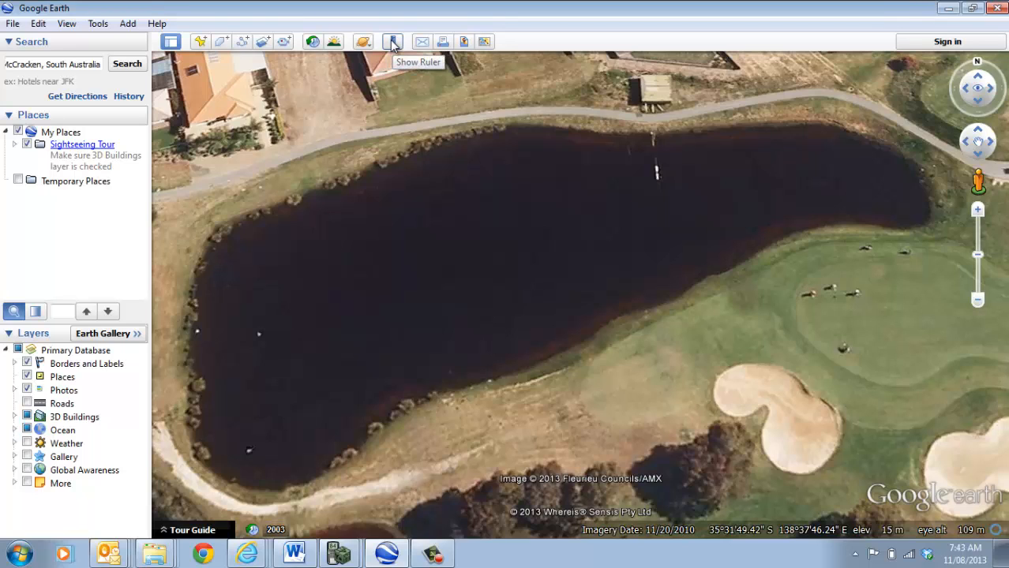
{"action": "left_click", "coordinate": [393, 43]}
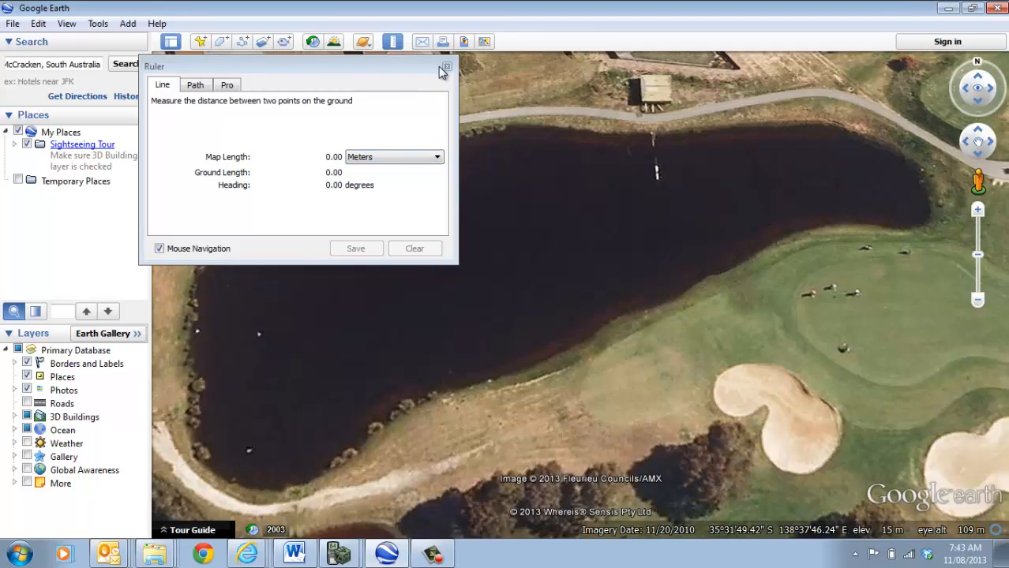
{"action": "left_click", "coordinate": [378, 84]}
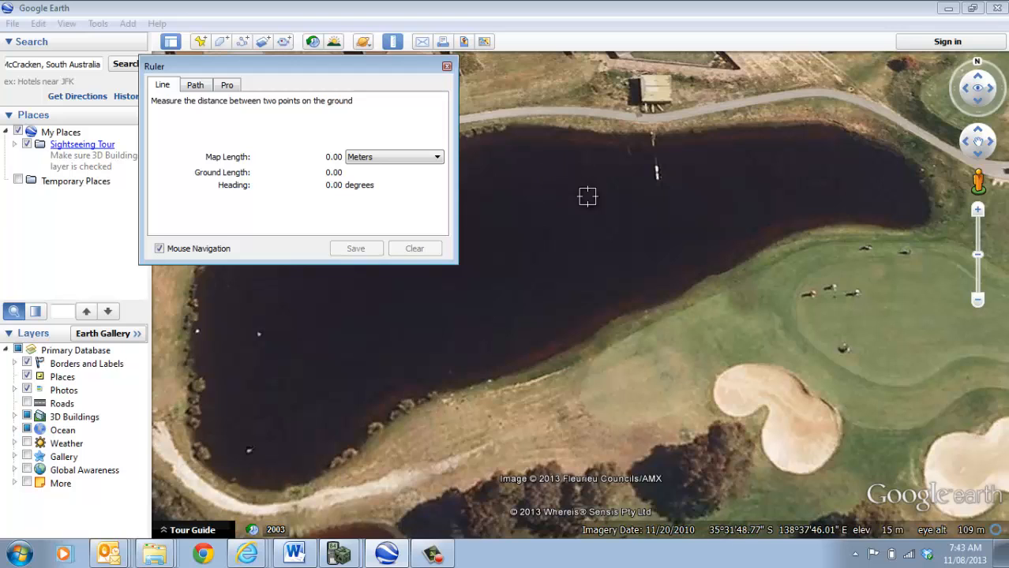
{"action": "left_click", "coordinate": [651, 134]}
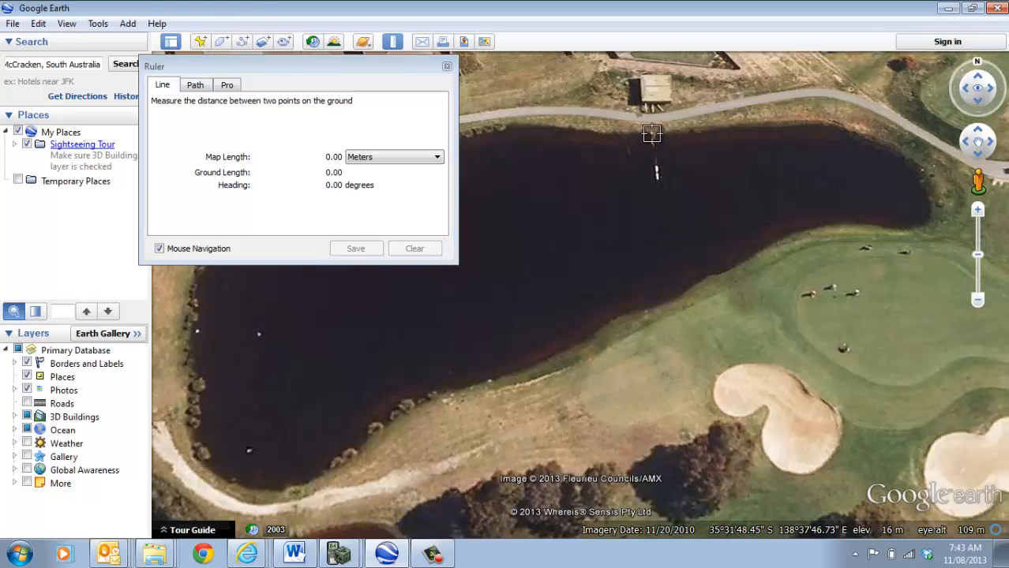
{"action": "left_click_drag", "start_coordinate": [653, 131], "coordinate": [648, 141]}
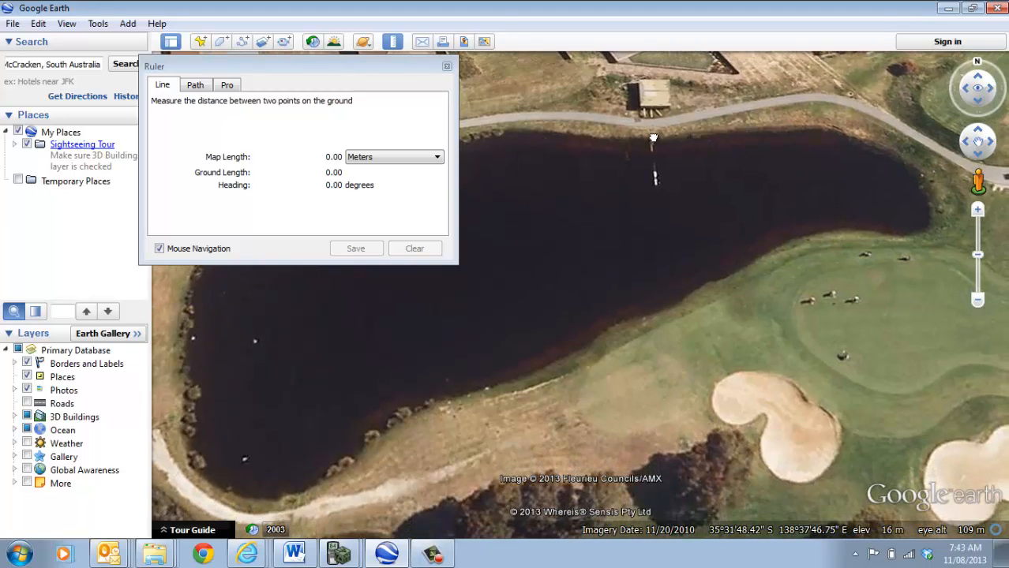
{"action": "left_click", "coordinate": [648, 140]}
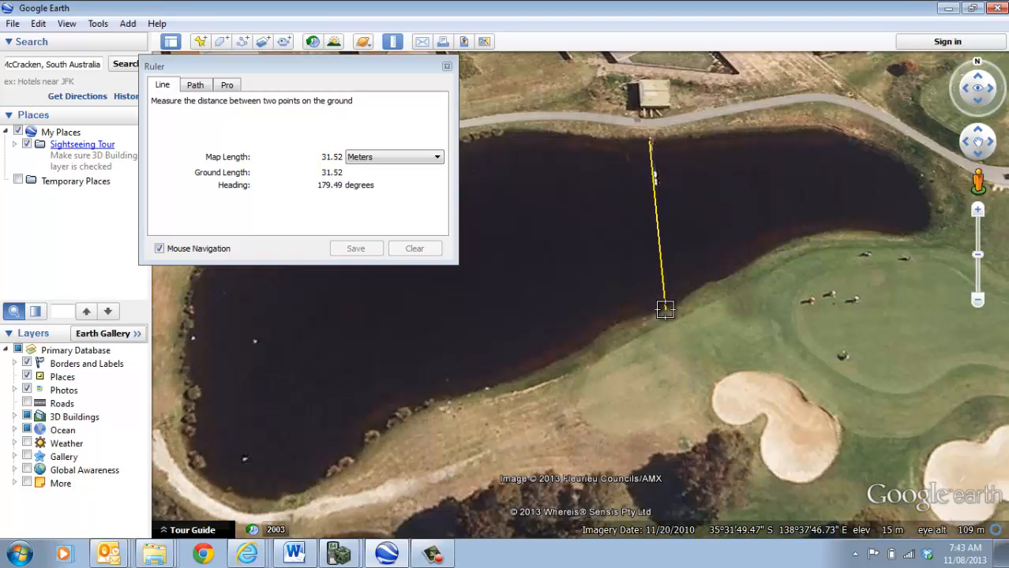
{"action": "left_click", "coordinate": [665, 311]}
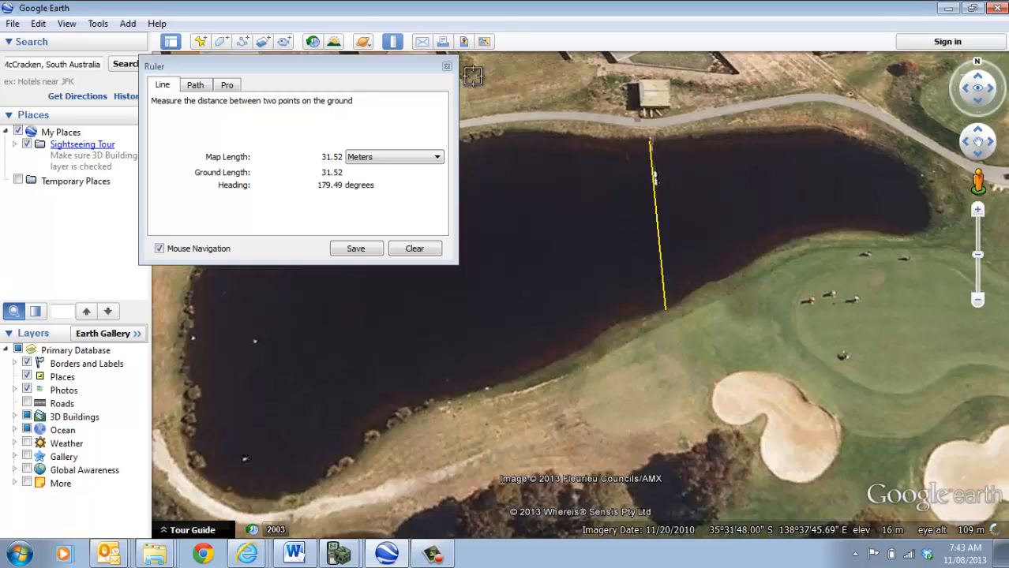
{"action": "left_click", "coordinate": [446, 66]}
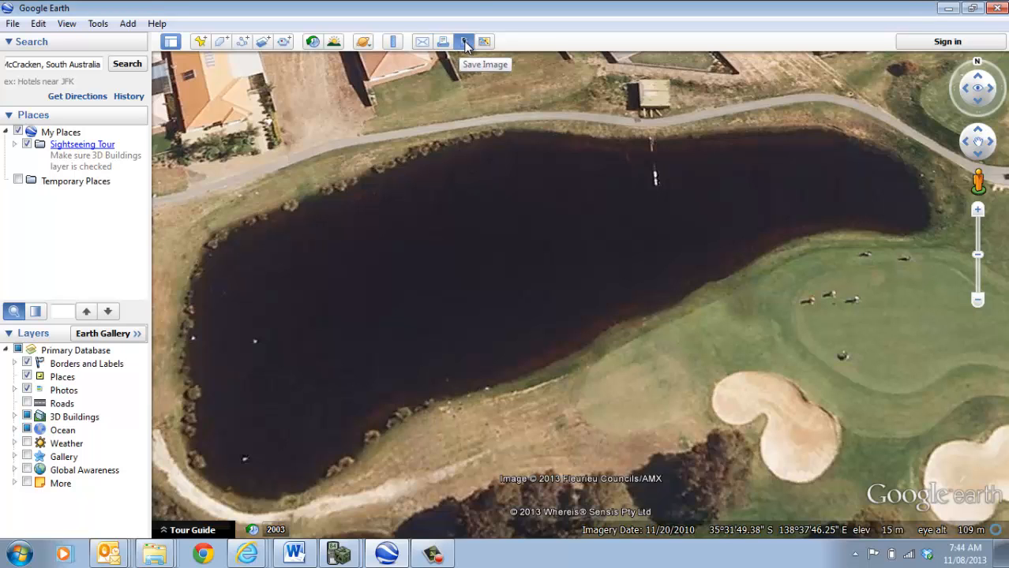
Save the current map view of the lake as a JPEG image named "lake b" on the Desktop
{"action": "left_click", "coordinate": [464, 43]}
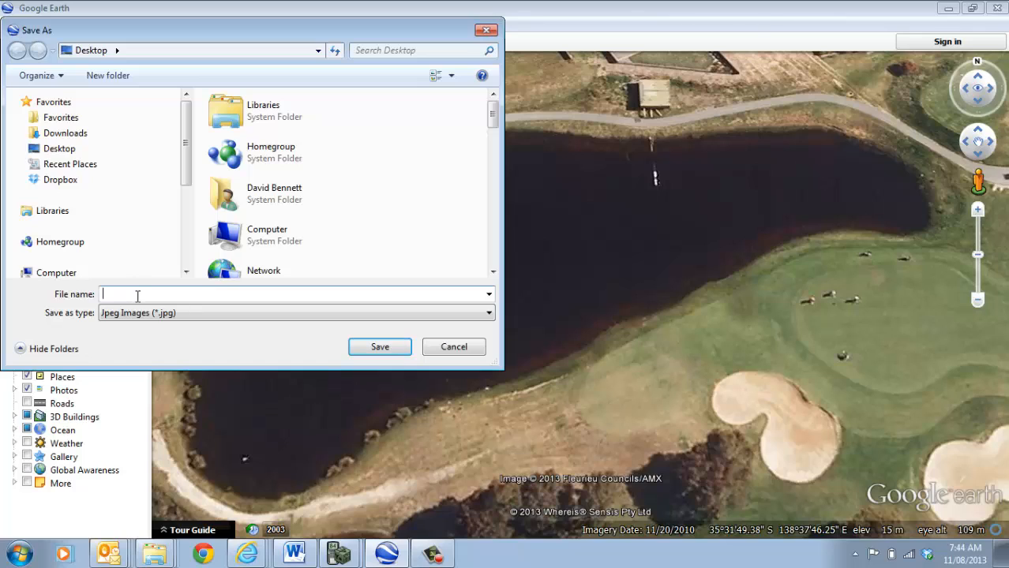
{"action": "type", "text": "lake b"}
{"action": "left_click", "coordinate": [65, 150]}
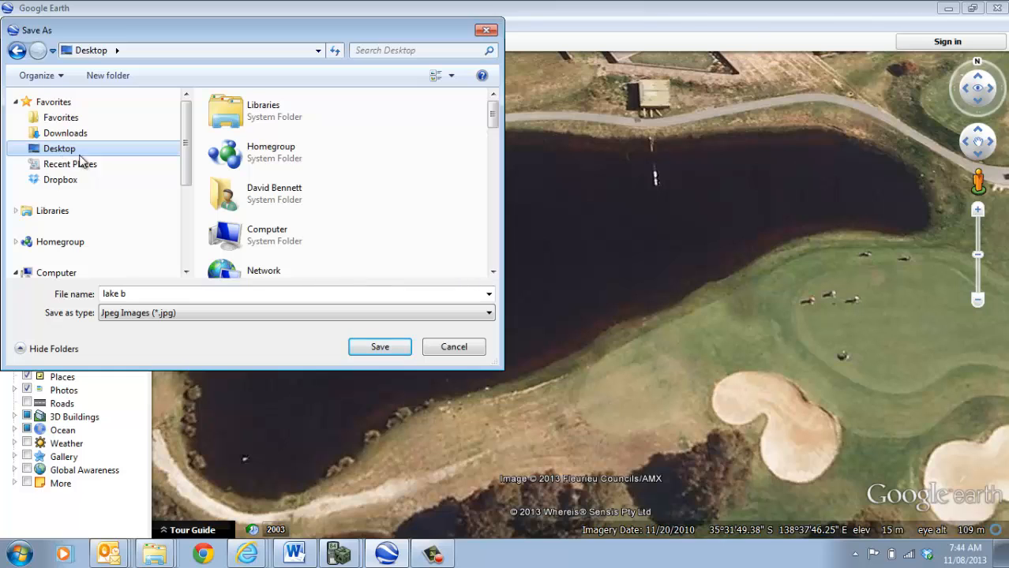
{"action": "left_click", "coordinate": [379, 348]}
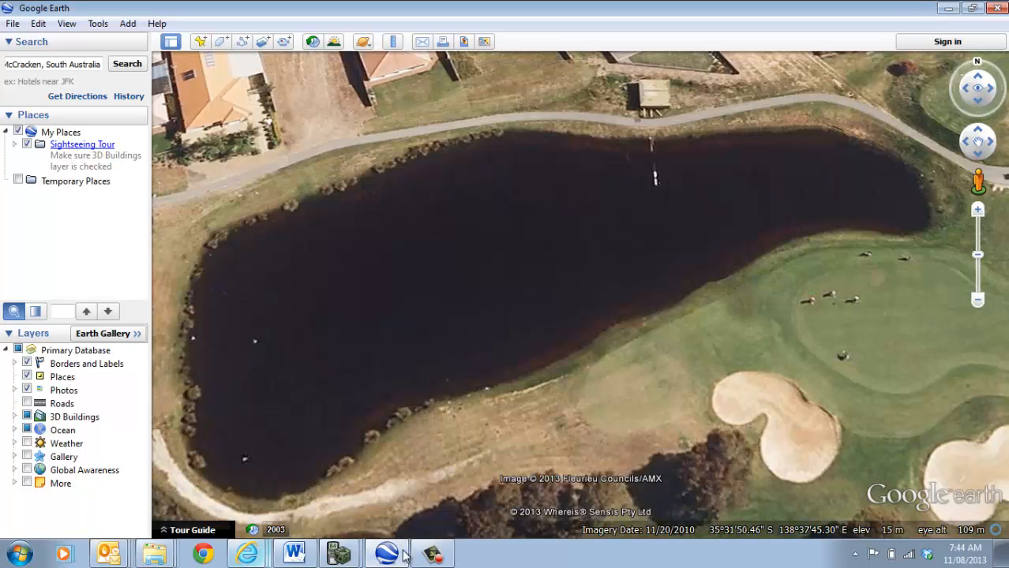
Switch to Google SketchUp 8 and start a model with the Google Earth Modeling - Meters template
{"action": "left_click", "coordinate": [950, 9]}
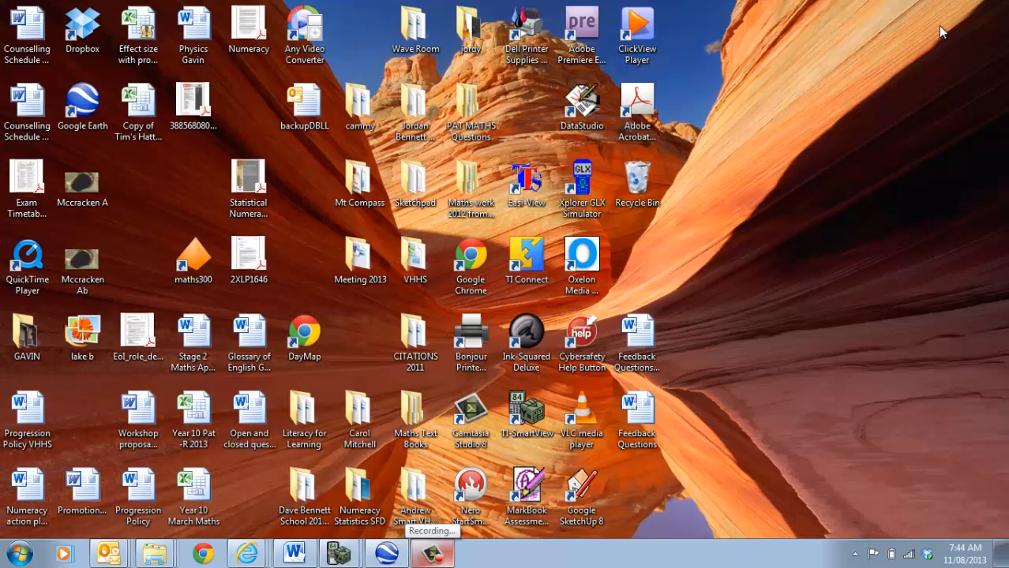
{"action": "double_click", "coordinate": [581, 490]}
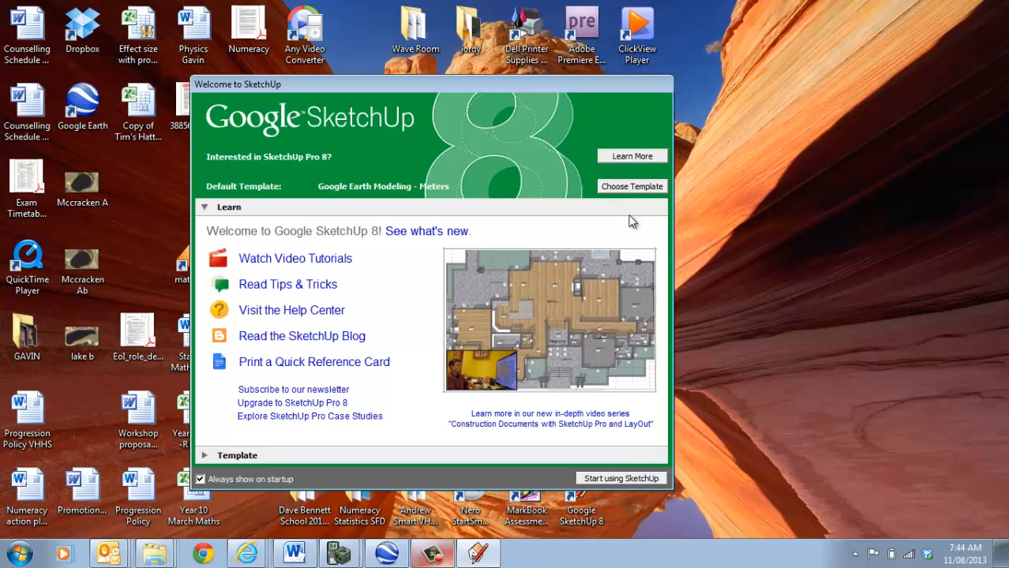
{"action": "left_click", "coordinate": [626, 186]}
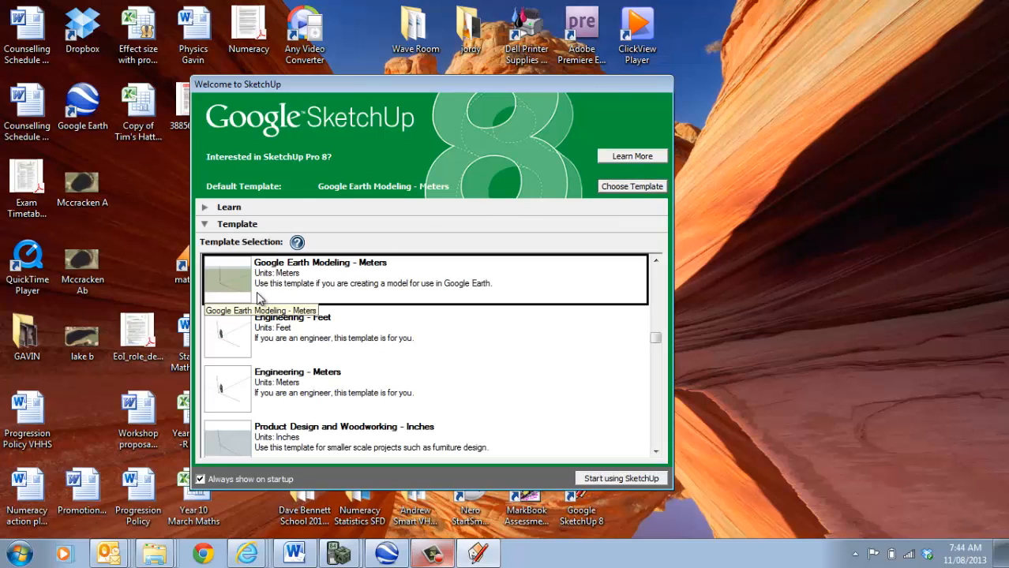
{"action": "left_click", "coordinate": [642, 477]}
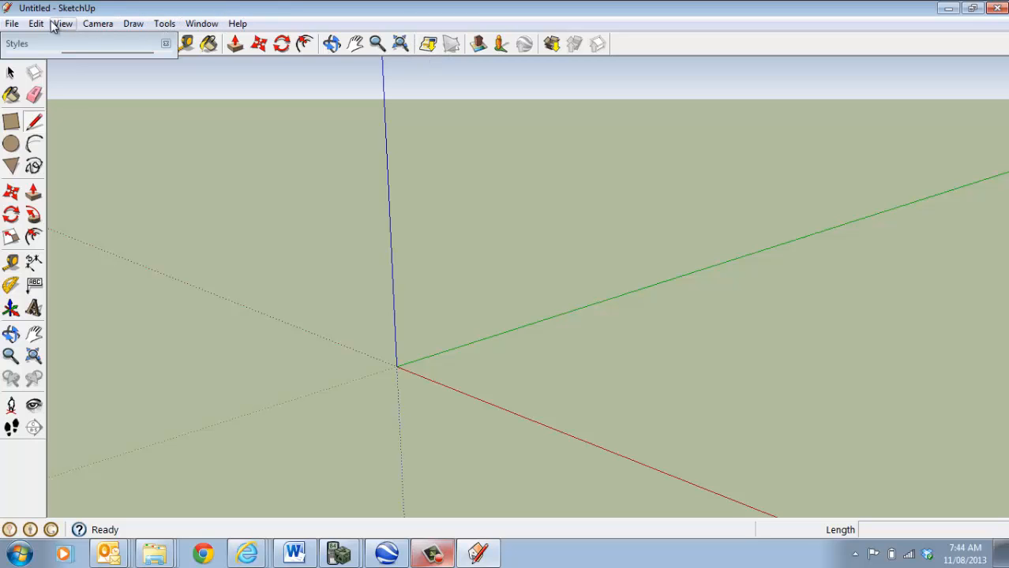
Import the "lake b" JPEG from the Desktop as an image, placed from the origin at a height of about 4.23 m
{"action": "left_click", "coordinate": [11, 23]}
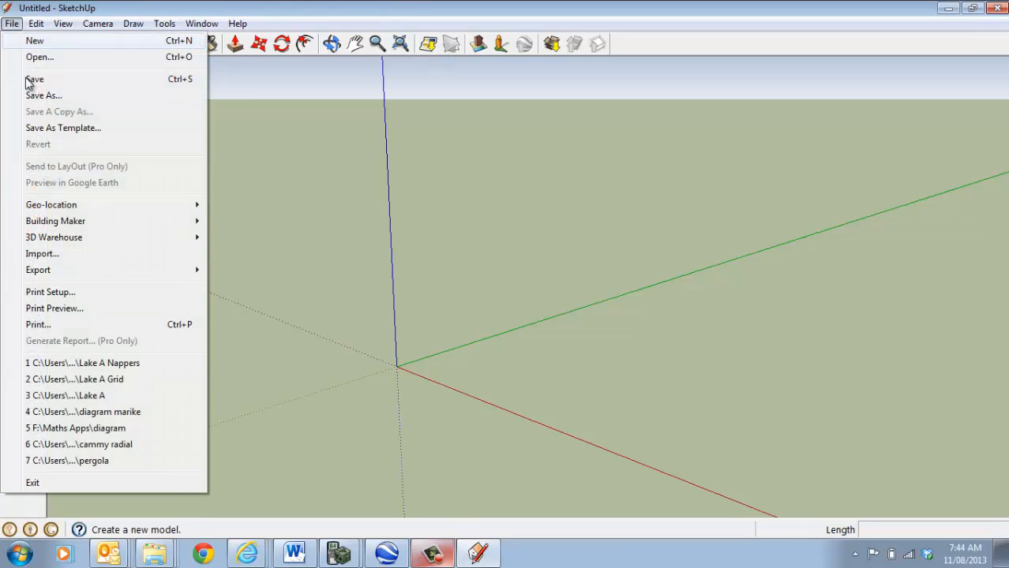
{"action": "left_click", "coordinate": [63, 260]}
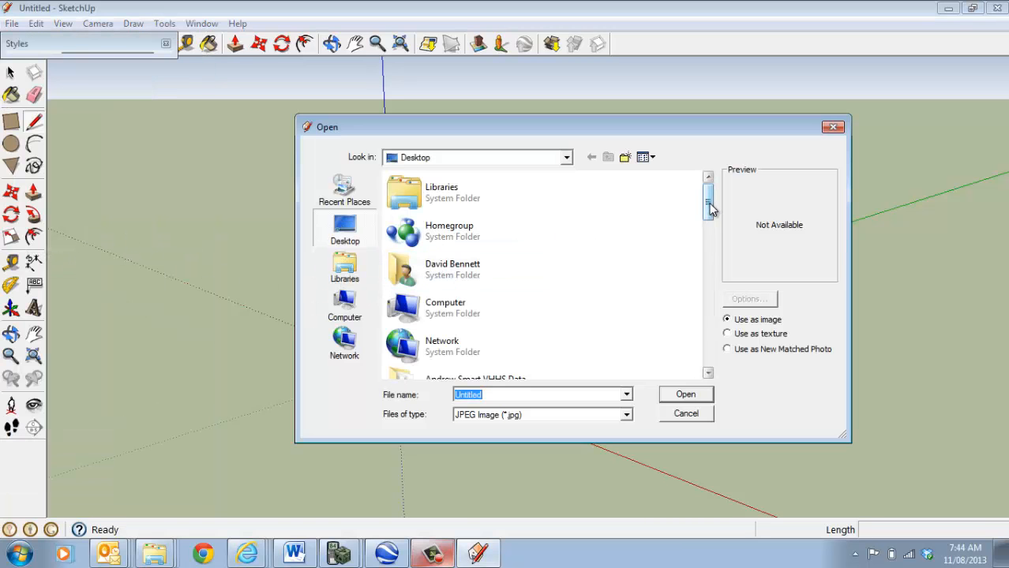
{"action": "mouse_move", "coordinate": [709, 203]}
{"action": "left_mouse_down"}
{"action": "mouse_move", "coordinate": [710, 292]}
{"action": "mouse_move", "coordinate": [723, 318]}
{"action": "mouse_move", "coordinate": [714, 314]}
{"action": "mouse_move", "coordinate": [725, 300]}
{"action": "mouse_move", "coordinate": [736, 359]}
{"action": "left_mouse_up"}
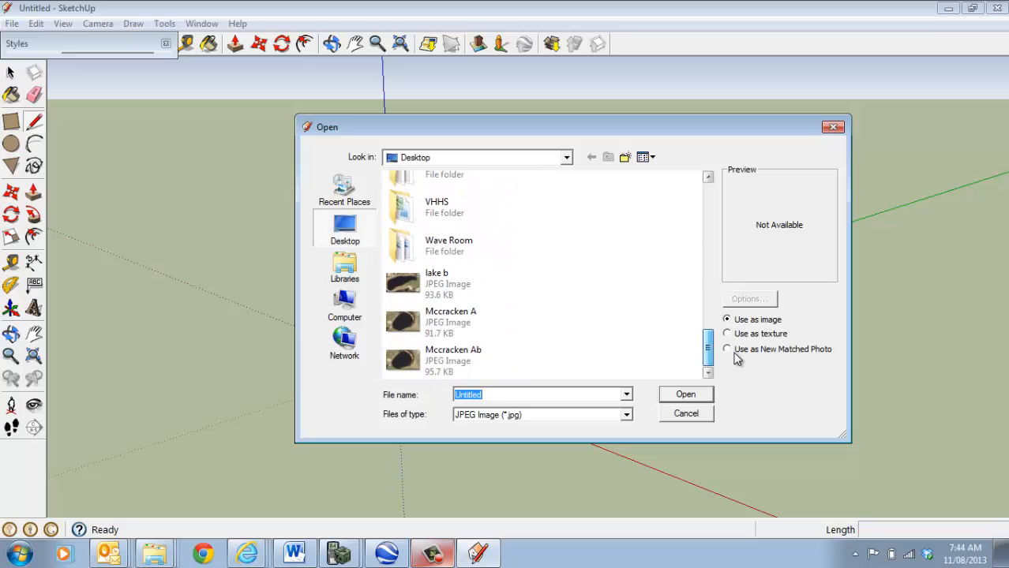
{"action": "left_click", "coordinate": [407, 284]}
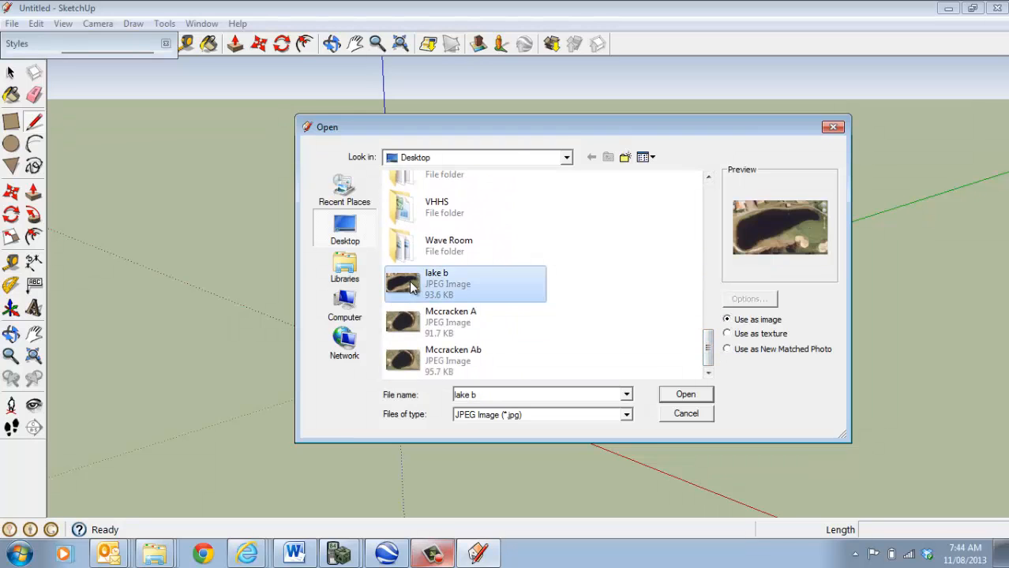
{"action": "left_click", "coordinate": [678, 394]}
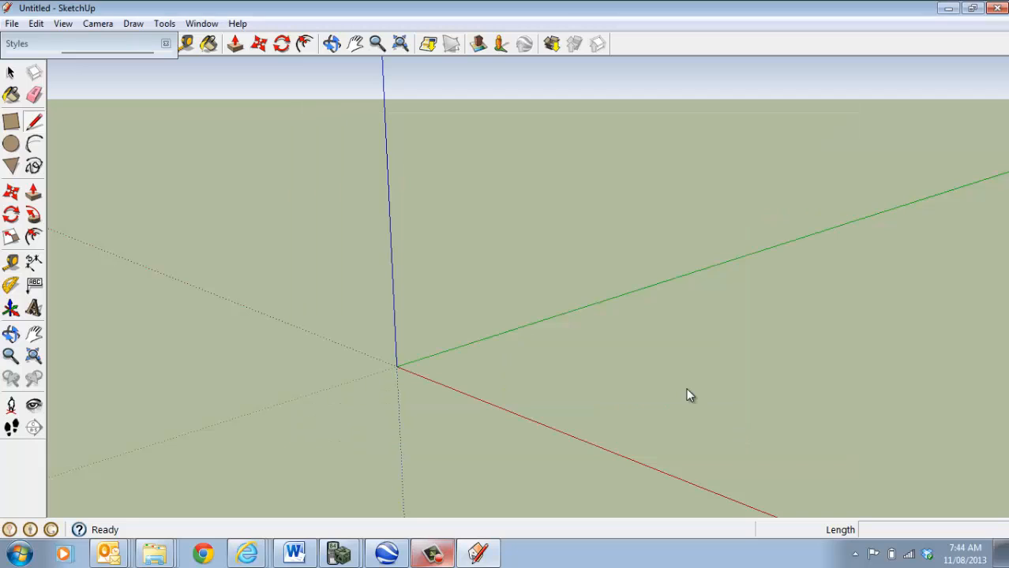
{"action": "left_click", "coordinate": [402, 370]}
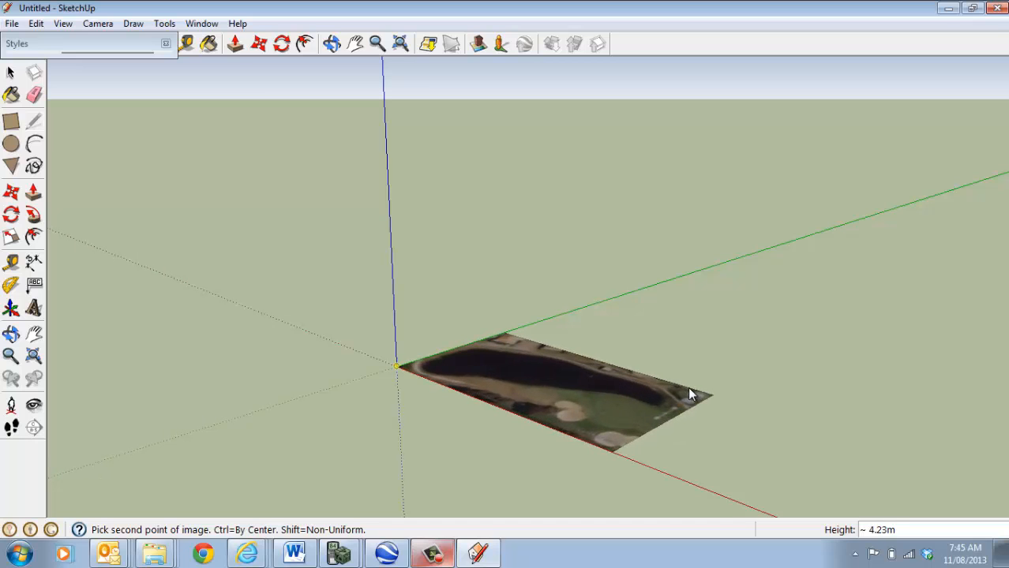
{"action": "left_click", "coordinate": [687, 387]}
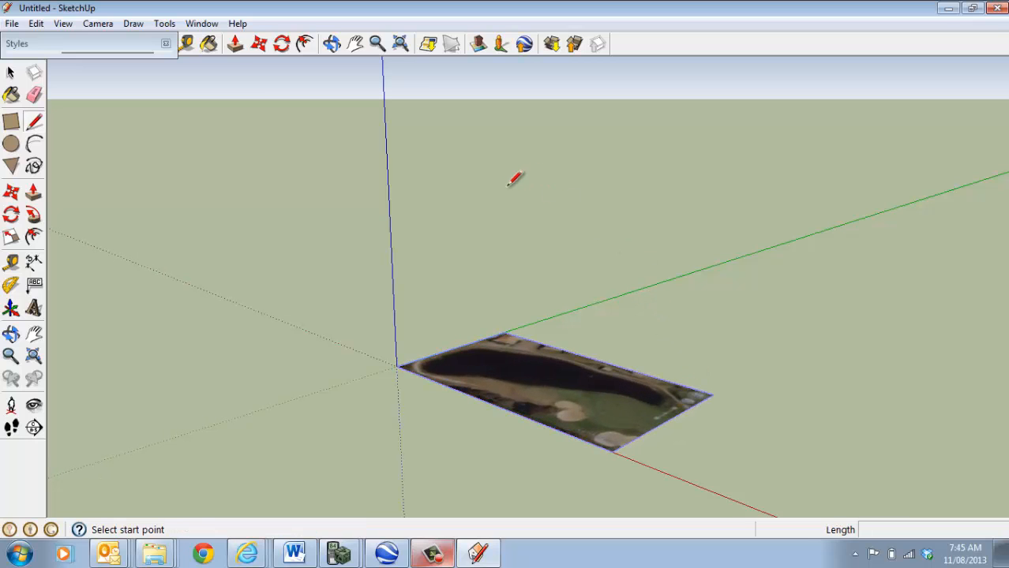
Set the camera to the standard Top view
{"action": "left_click", "coordinate": [96, 27]}
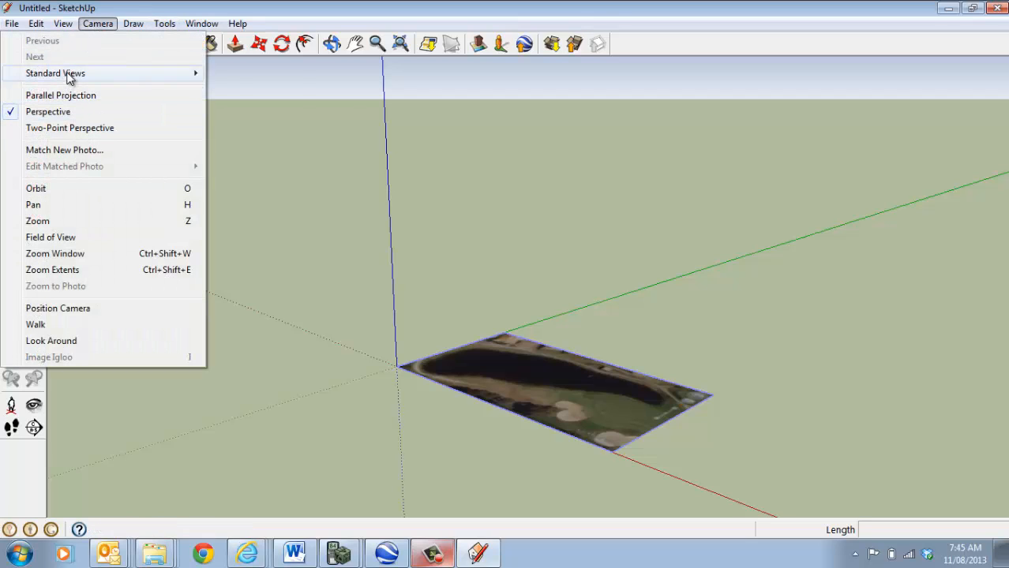
{"action": "mouse_move", "coordinate": [68, 76]}
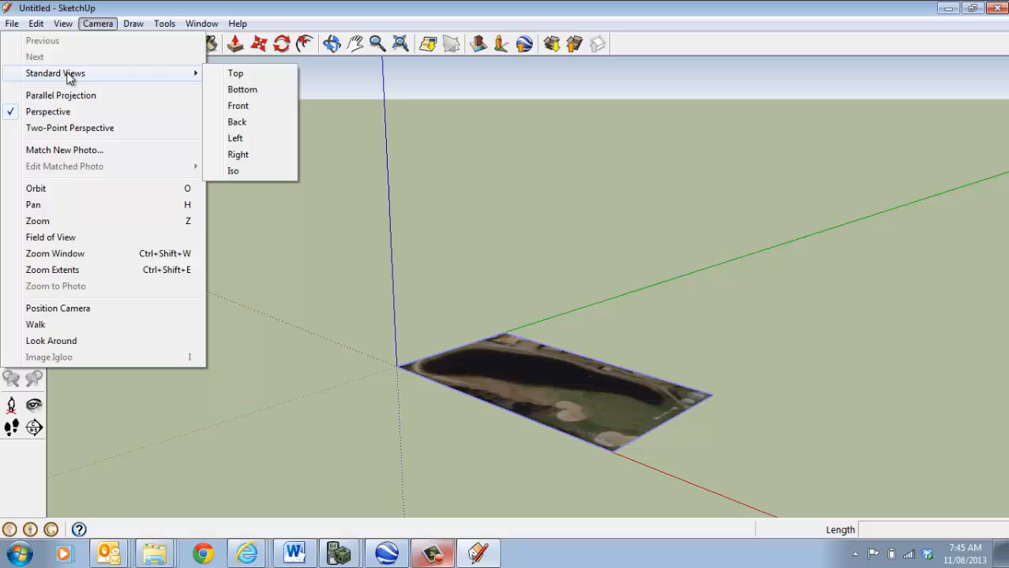
{"action": "left_click", "coordinate": [236, 76]}
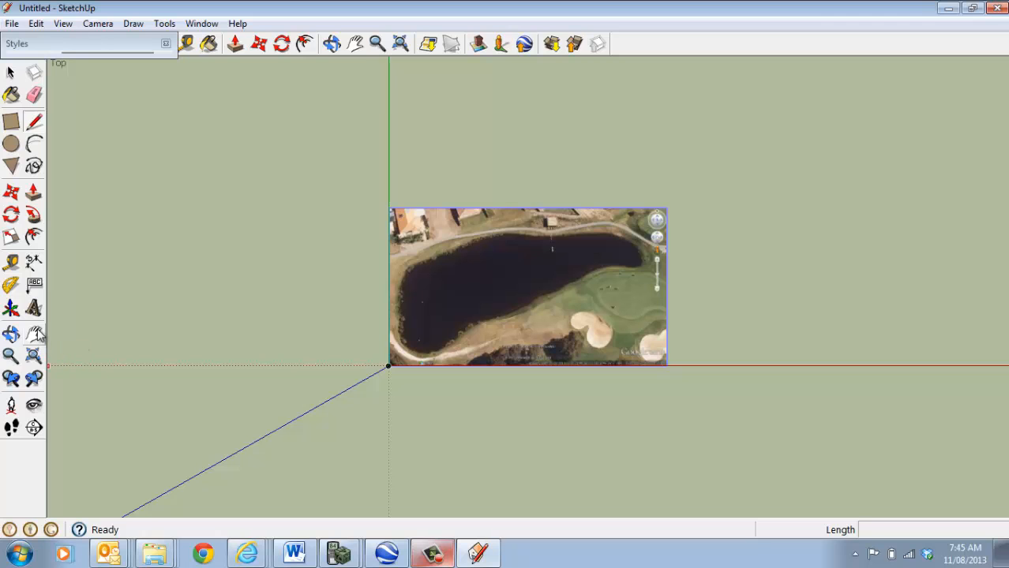
Draw a line about 1.44 m long across the lake image from the jetty on the north bank to the south bank
{"action": "left_click", "coordinate": [34, 335]}
{"action": "left_click_drag", "start_coordinate": [441, 271], "coordinate": [149, 406]}
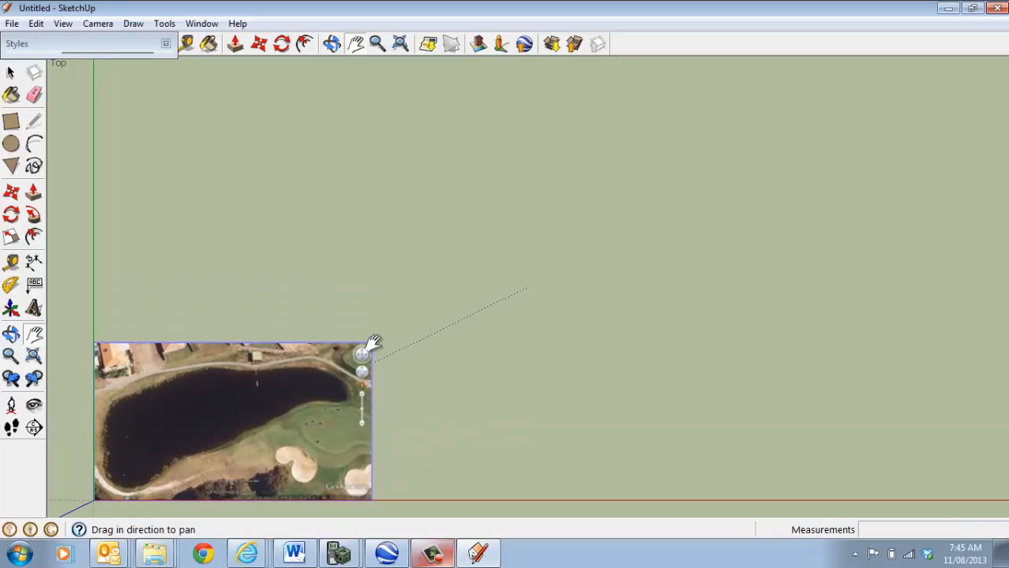
{"action": "scroll", "coordinate": [371, 335], "scroll_direction": "up", "scroll_amount": 2}
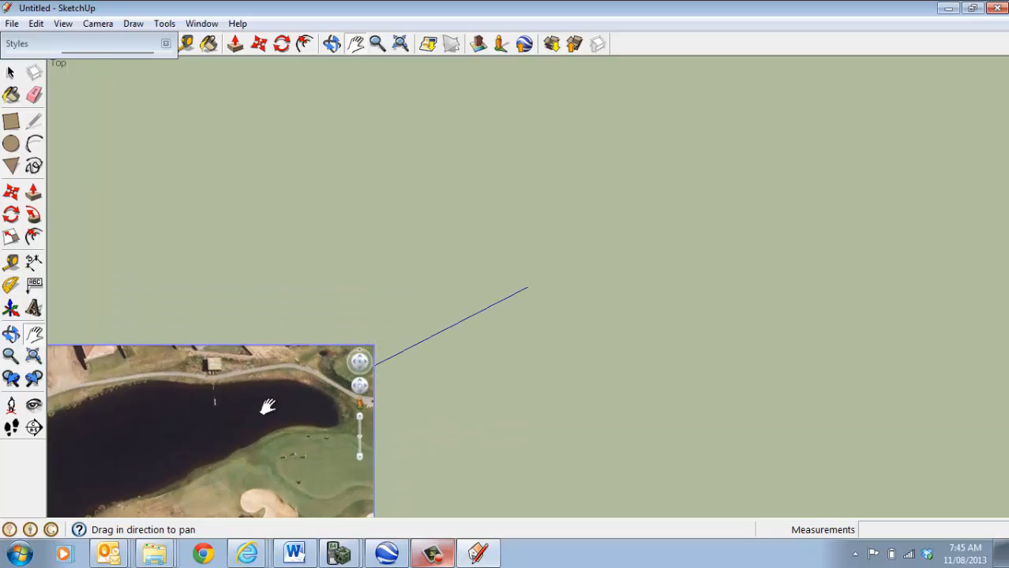
{"action": "left_click_drag", "start_coordinate": [266, 408], "coordinate": [406, 232]}
{"action": "scroll", "coordinate": [404, 237], "scroll_direction": "up", "scroll_amount": 2}
{"action": "scroll", "coordinate": [404, 236], "scroll_direction": "up", "scroll_amount": 3}
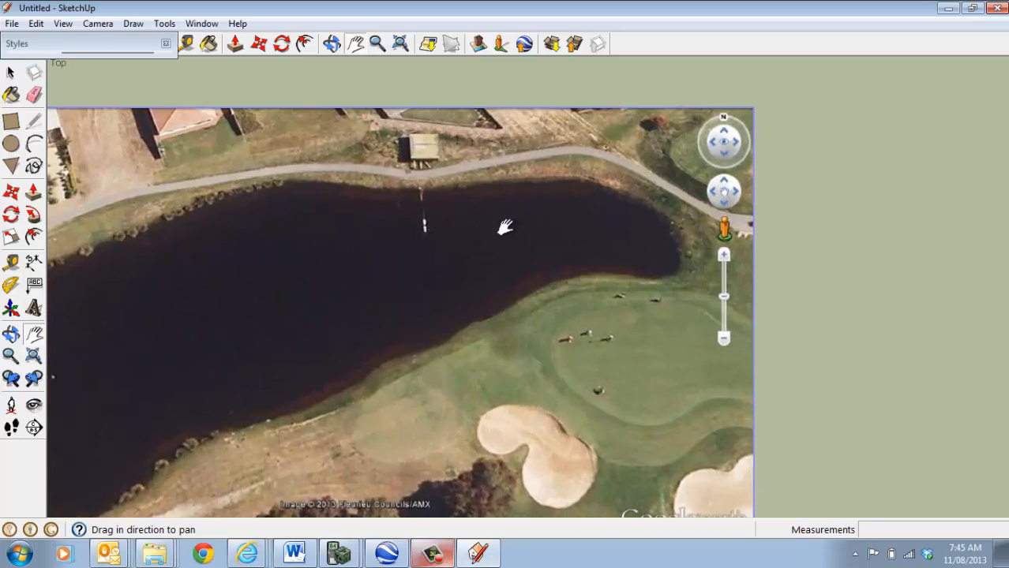
{"action": "left_click_drag", "start_coordinate": [506, 228], "coordinate": [589, 200]}
{"action": "scroll", "coordinate": [588, 206], "scroll_direction": "up", "scroll_amount": 1}
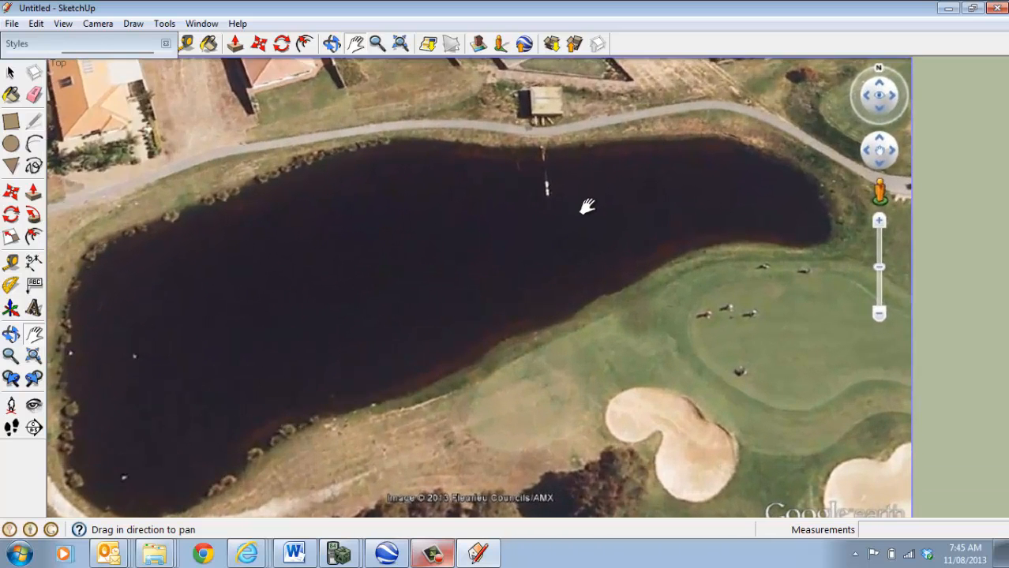
{"action": "scroll", "coordinate": [587, 206], "scroll_direction": "down", "scroll_amount": 1}
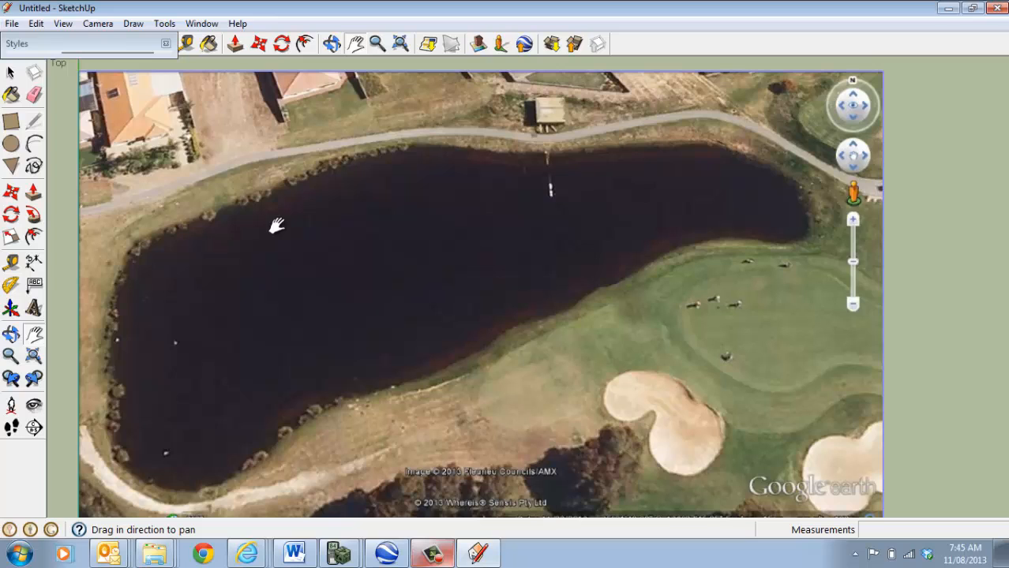
{"action": "left_click_drag", "start_coordinate": [288, 218], "coordinate": [300, 220]}
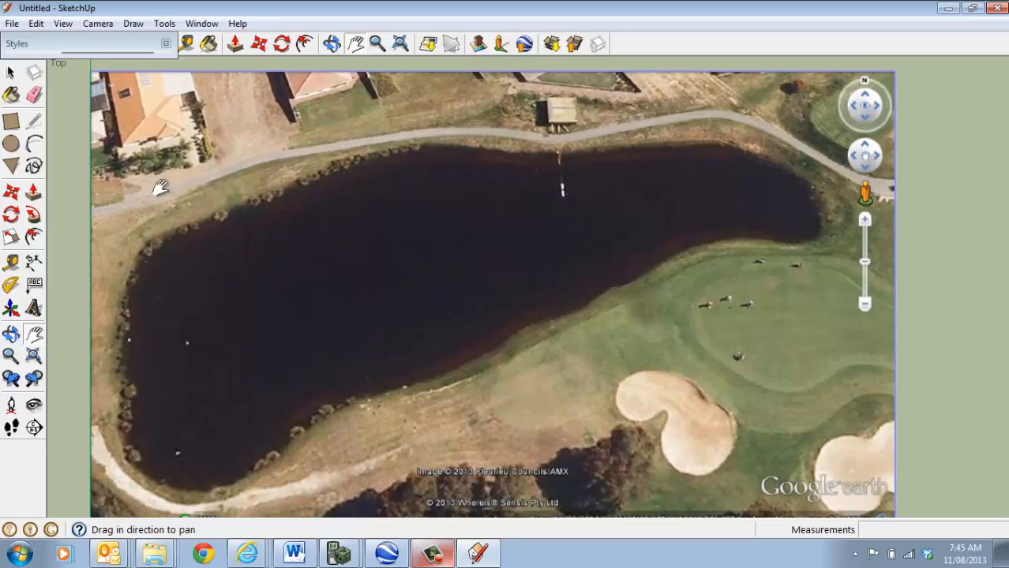
{"action": "left_click", "coordinate": [33, 123]}
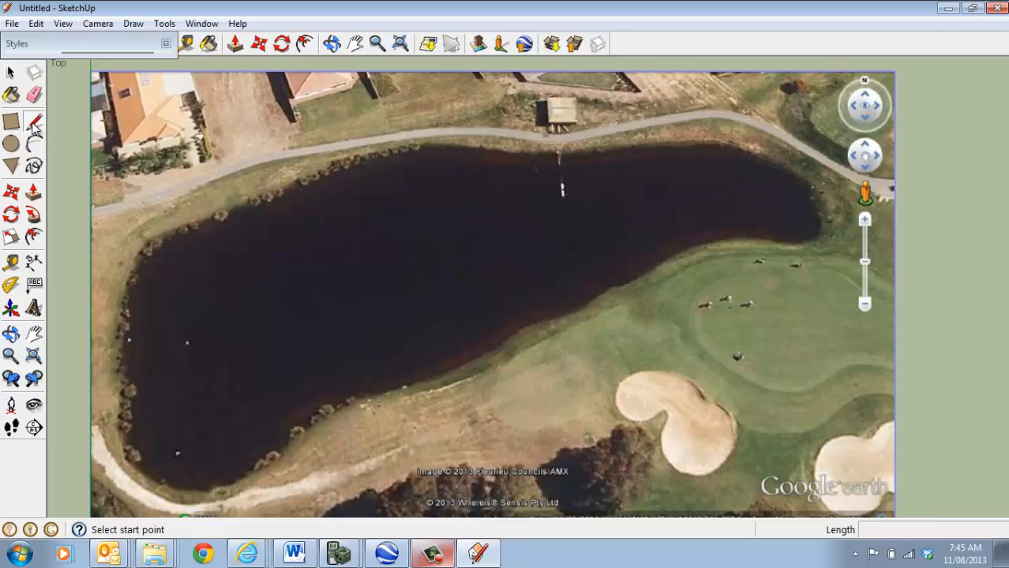
{"action": "left_click", "coordinate": [558, 154]}
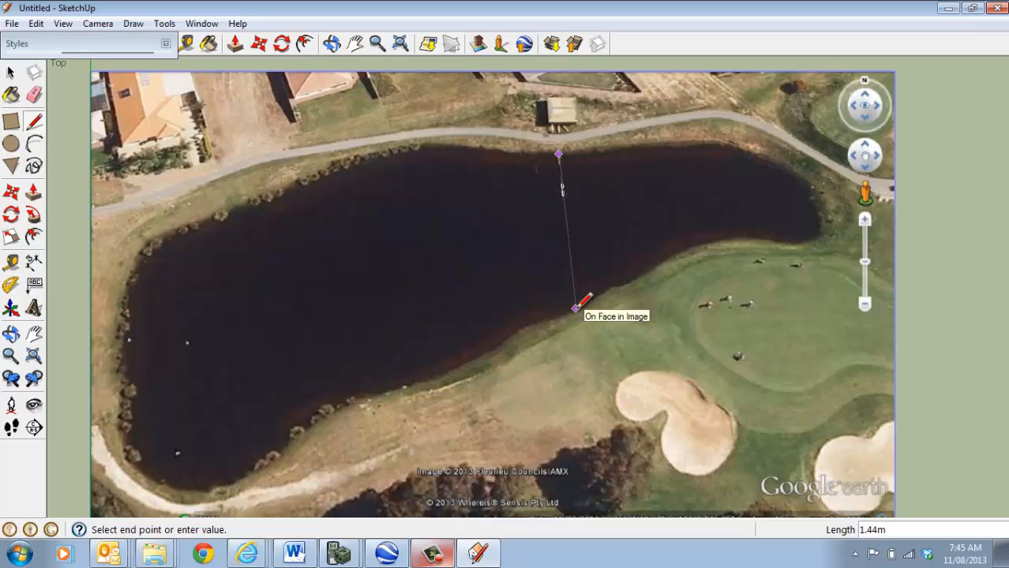
{"action": "left_click", "coordinate": [576, 308]}
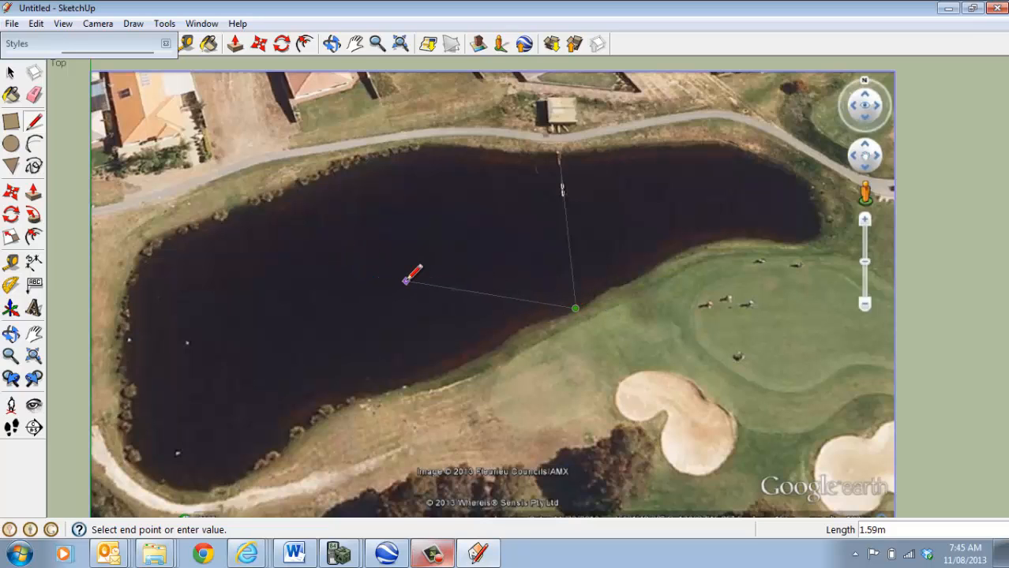
{"action": "key", "text": "Escape"}
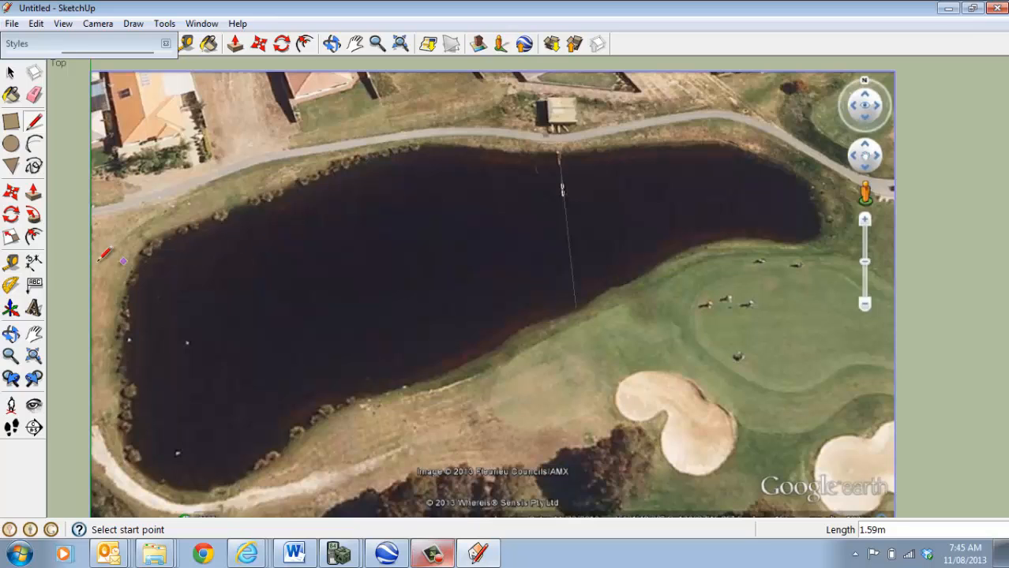
{"action": "left_click", "coordinate": [34, 262]}
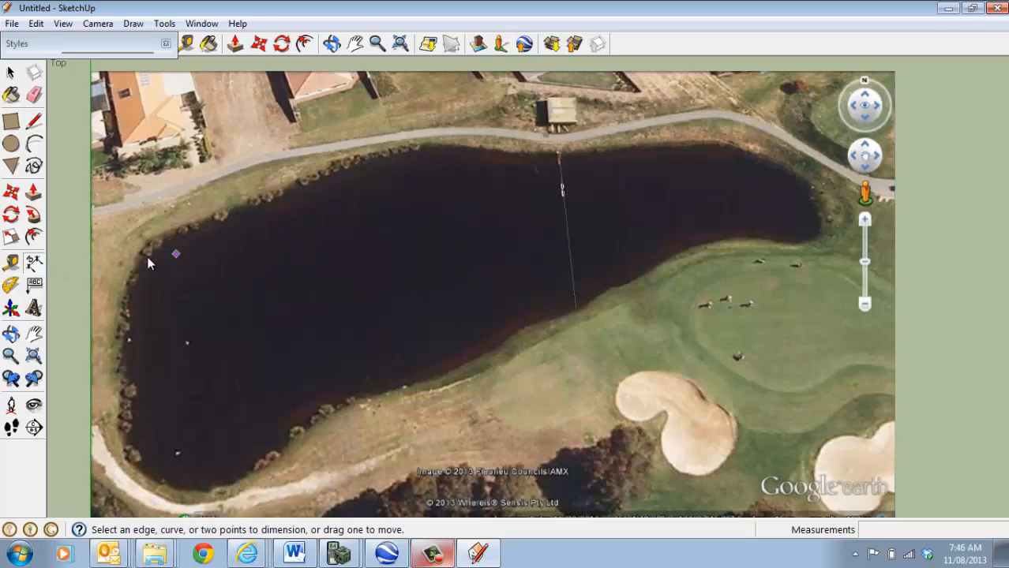
{"action": "left_click", "coordinate": [565, 210]}
{"action": "left_click", "coordinate": [565, 210]}
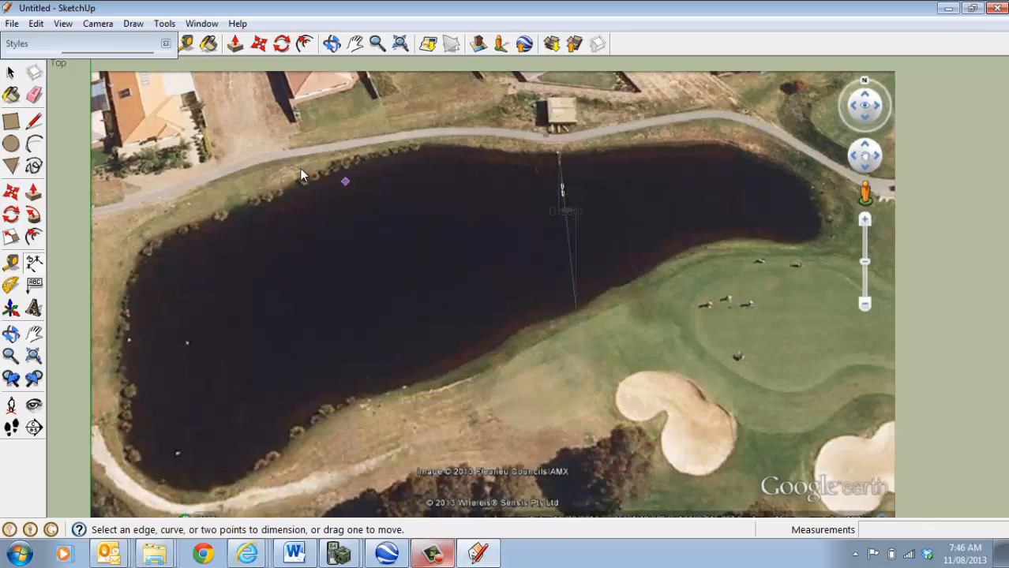
{"action": "left_click", "coordinate": [36, 23]}
{"action": "left_click", "coordinate": [53, 41]}
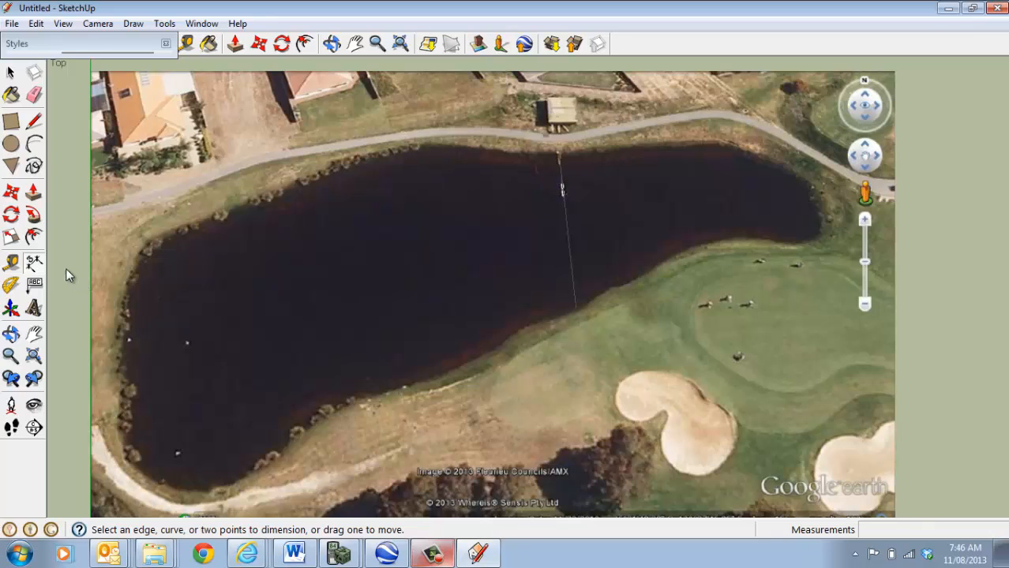
Measure the reference line across the lake with the Tape Measure and resize the whole model so it is 31.52 m long
{"action": "left_click", "coordinate": [11, 263]}
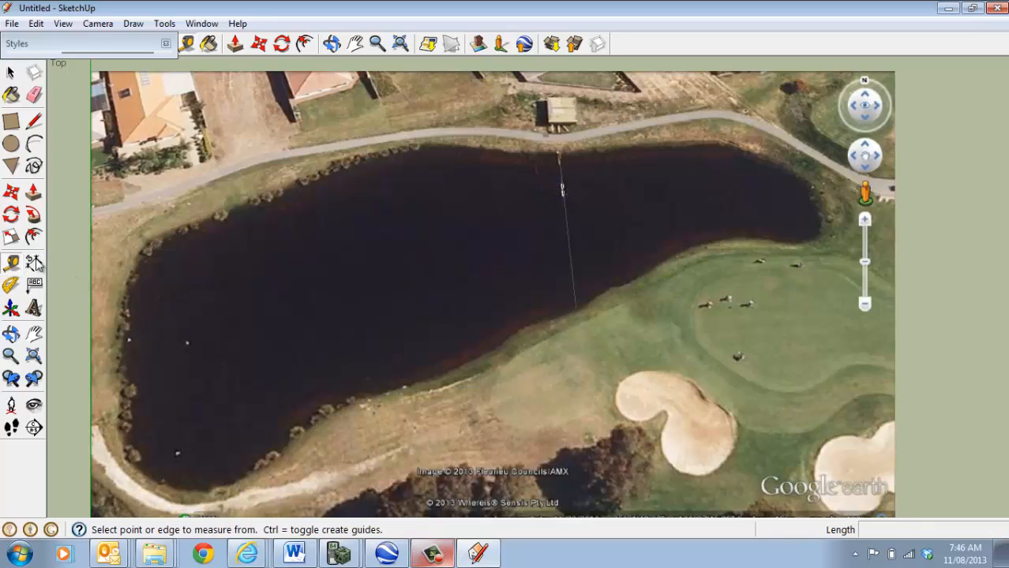
{"action": "left_click", "coordinate": [559, 153]}
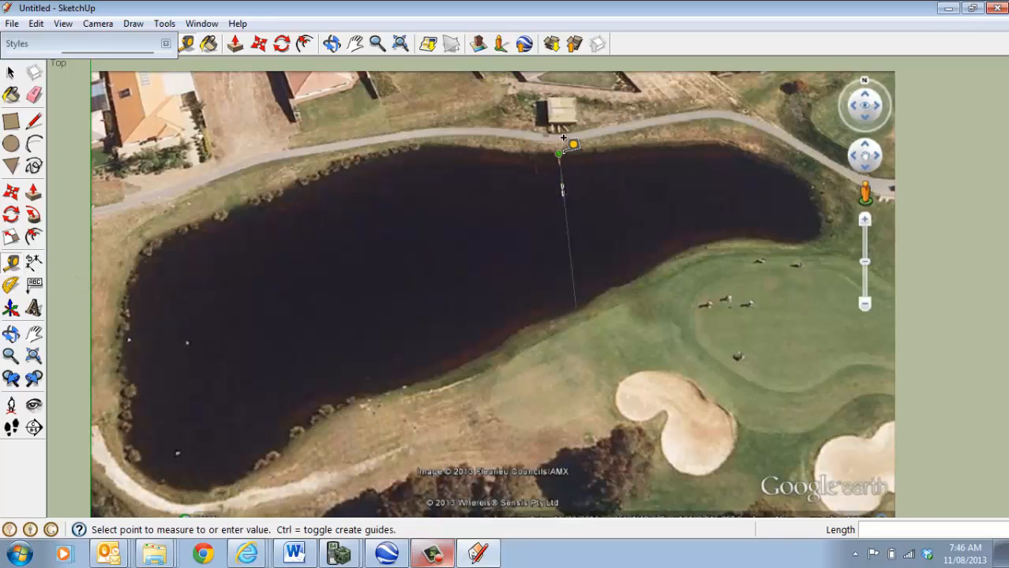
{"action": "left_click", "coordinate": [578, 292]}
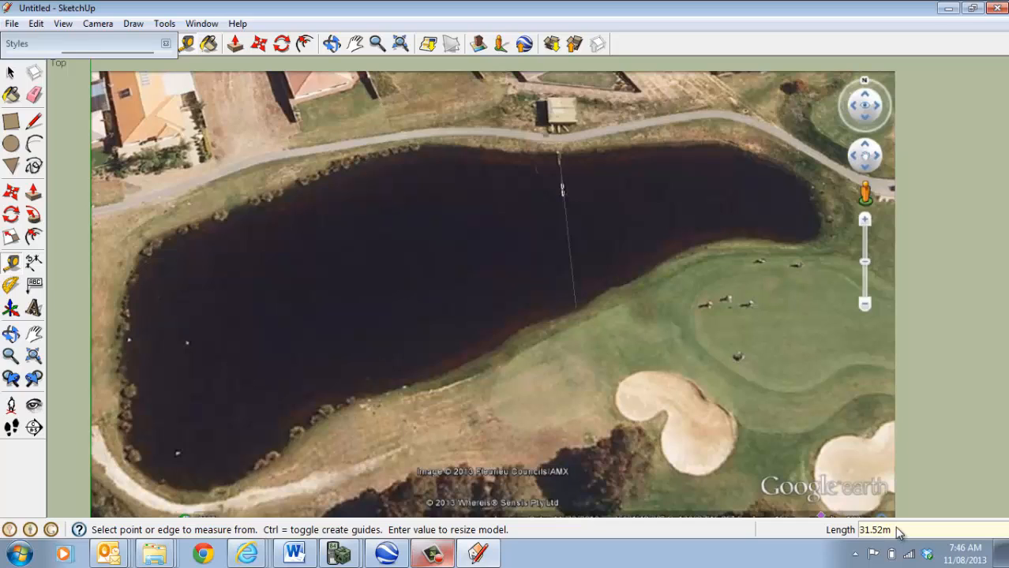
{"action": "key", "text": "Return"}
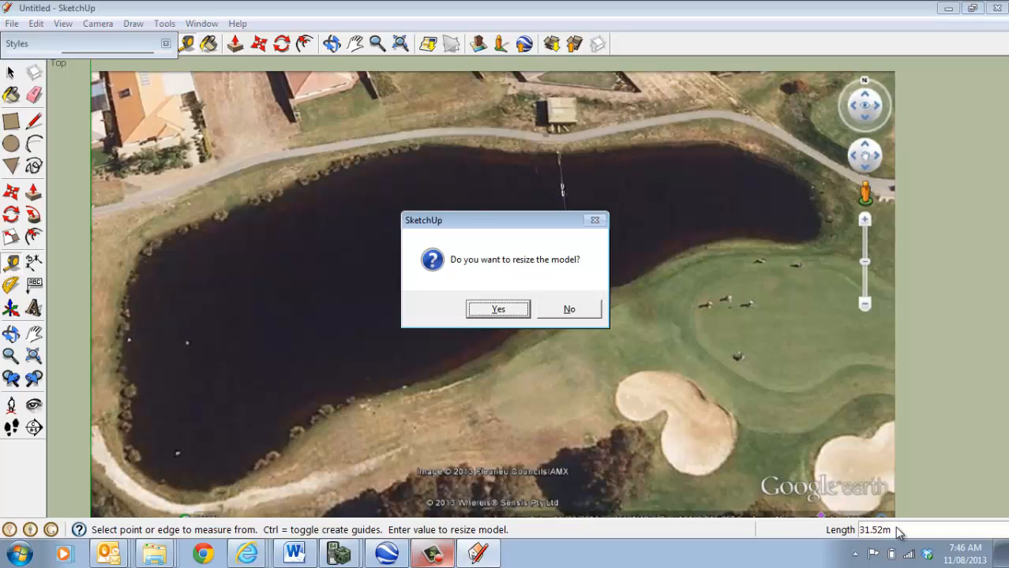
{"action": "left_click", "coordinate": [498, 310]}
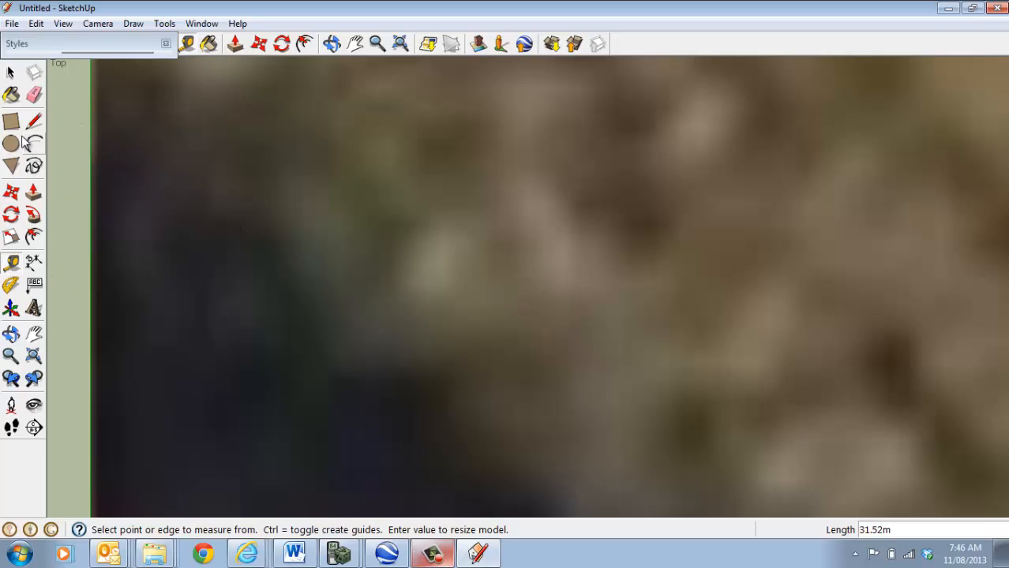
Bring the whole resized lake image back into view and centre it in the drawing area
{"action": "left_click", "coordinate": [13, 72]}
{"action": "scroll", "coordinate": [530, 327], "scroll_direction": "down", "scroll_amount": 3}
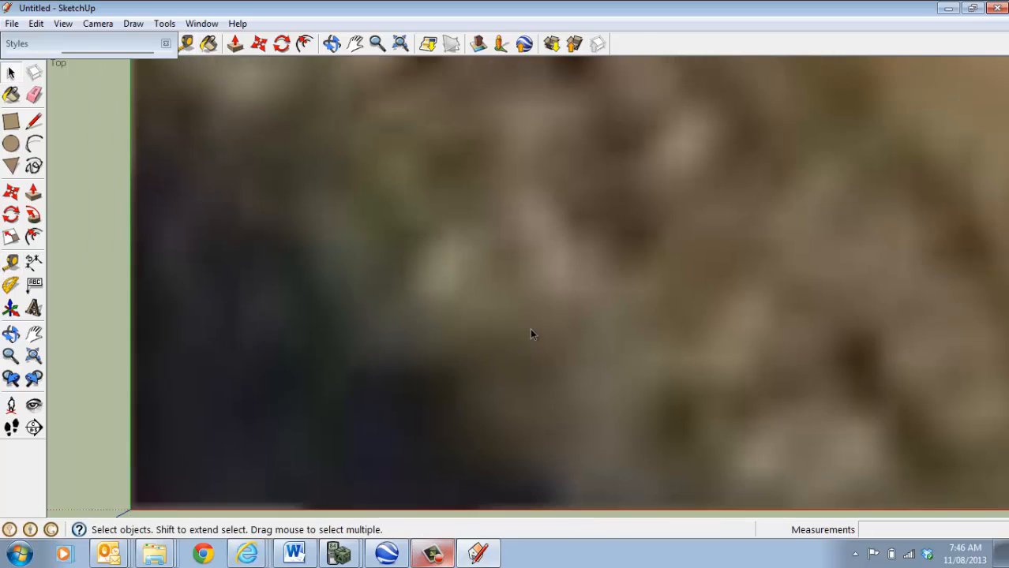
{"action": "scroll", "coordinate": [529, 330], "scroll_direction": "up", "scroll_amount": 3}
{"action": "scroll", "coordinate": [525, 332], "scroll_direction": "down", "scroll_amount": 5}
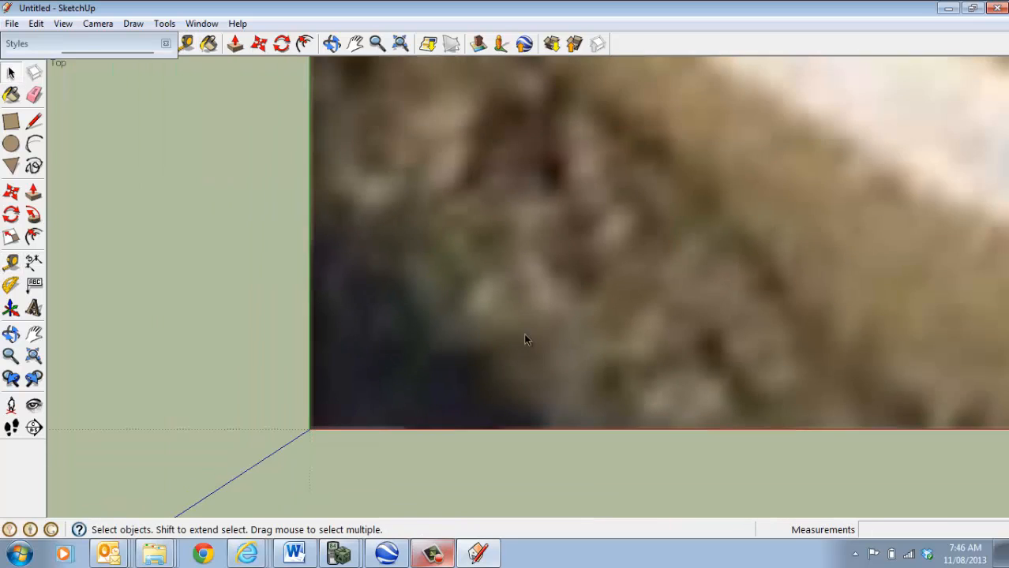
{"action": "scroll", "coordinate": [519, 341], "scroll_direction": "down", "scroll_amount": 5}
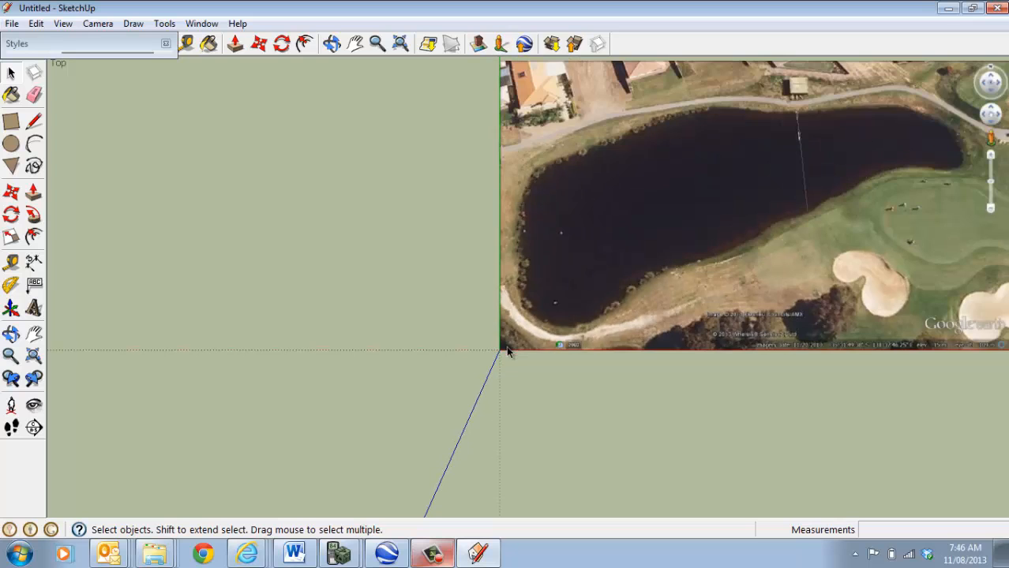
{"action": "left_click", "coordinate": [33, 334]}
{"action": "left_click_drag", "start_coordinate": [596, 296], "coordinate": [203, 306]}
{"action": "left_click_drag", "start_coordinate": [404, 319], "coordinate": [487, 375]}
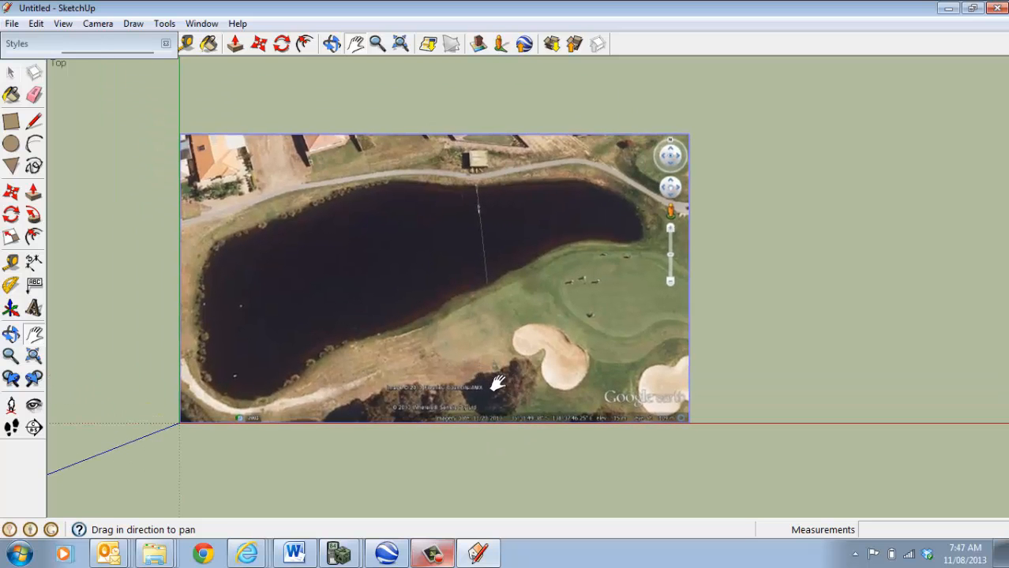
{"action": "scroll", "coordinate": [515, 392], "scroll_direction": "up", "scroll_amount": 2}
{"action": "scroll", "coordinate": [572, 408], "scroll_direction": "up", "scroll_amount": 2}
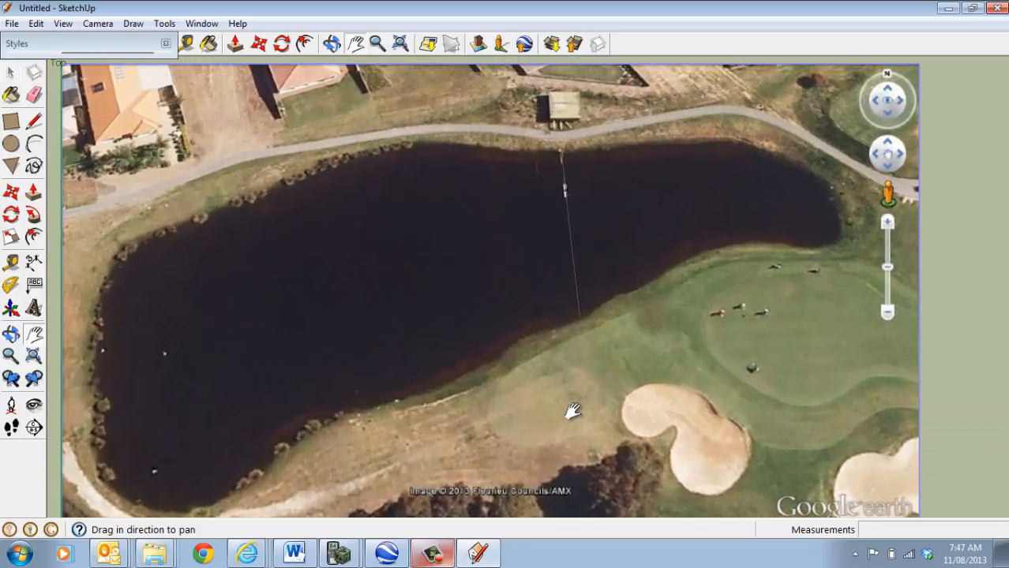
{"action": "left_click_drag", "start_coordinate": [592, 405], "coordinate": [611, 381]}
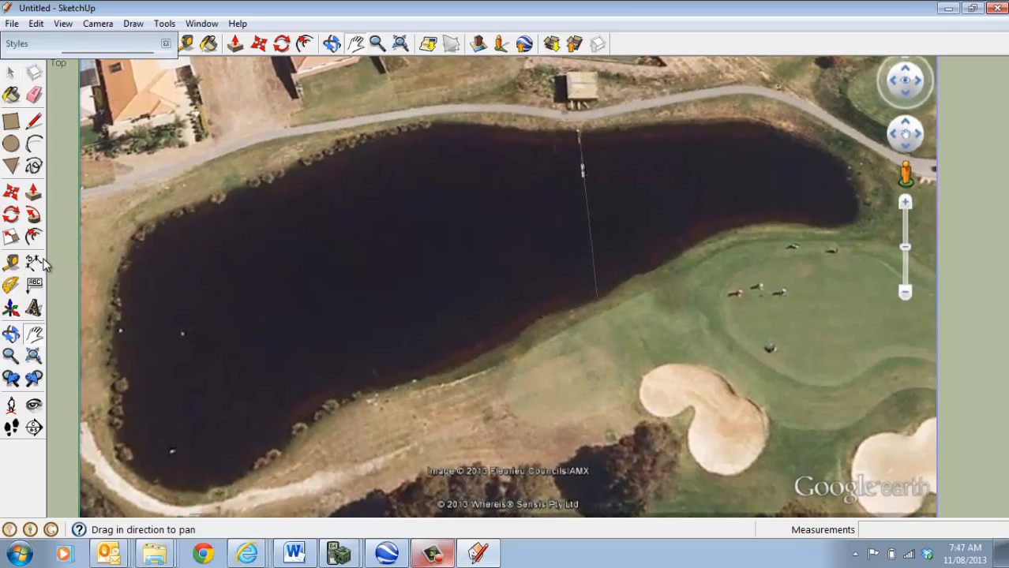
Check the length of the rescaled reference line from the north bank to the south bank with the Tape Measure
{"action": "left_click", "coordinate": [11, 267]}
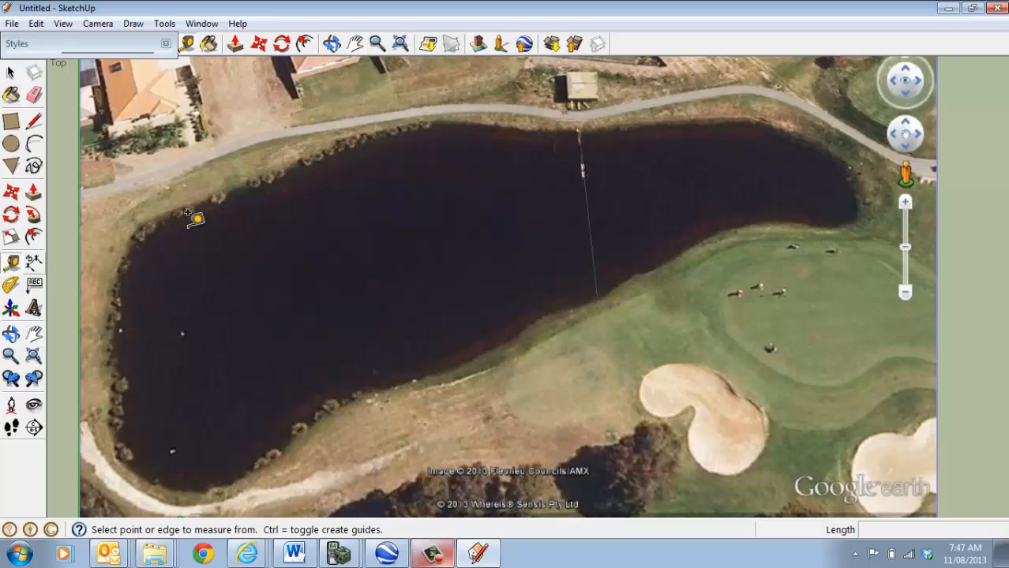
{"action": "left_click", "coordinate": [579, 131]}
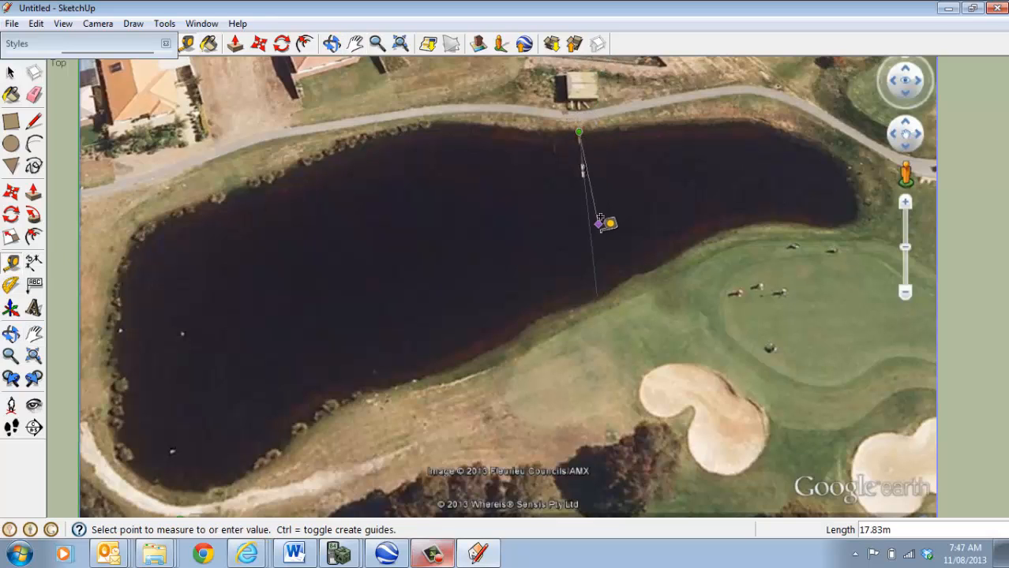
{"action": "left_click", "coordinate": [596, 297]}
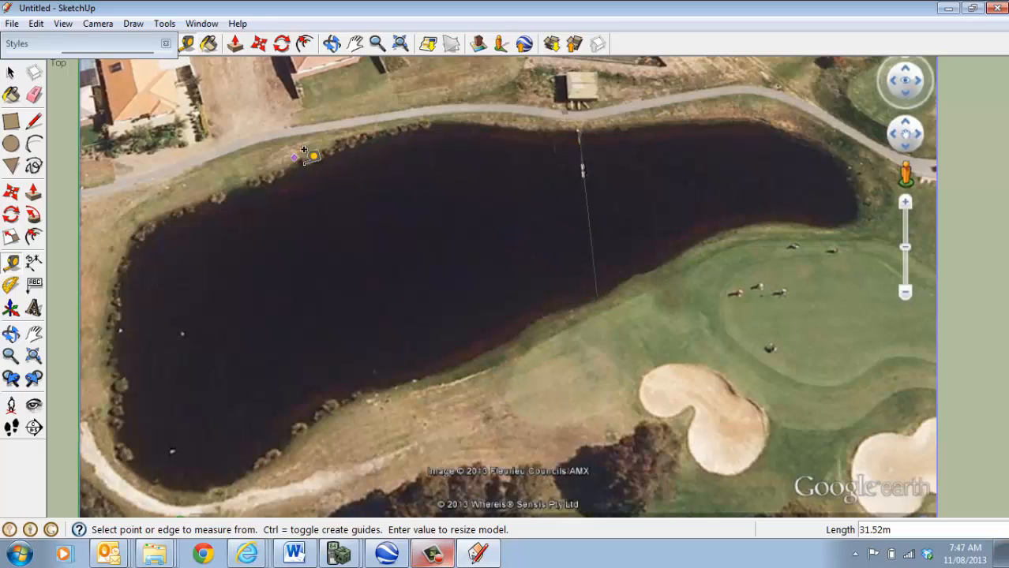
Erase the reference line running from the jetty to the south bank
{"action": "left_click", "coordinate": [9, 73]}
{"action": "left_click", "coordinate": [33, 95]}
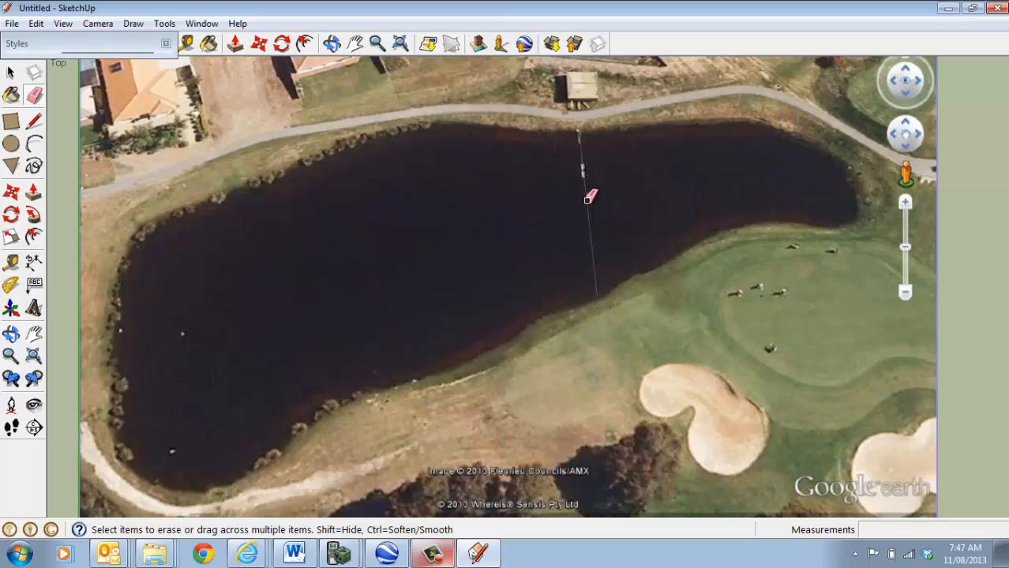
{"action": "left_click", "coordinate": [589, 200]}
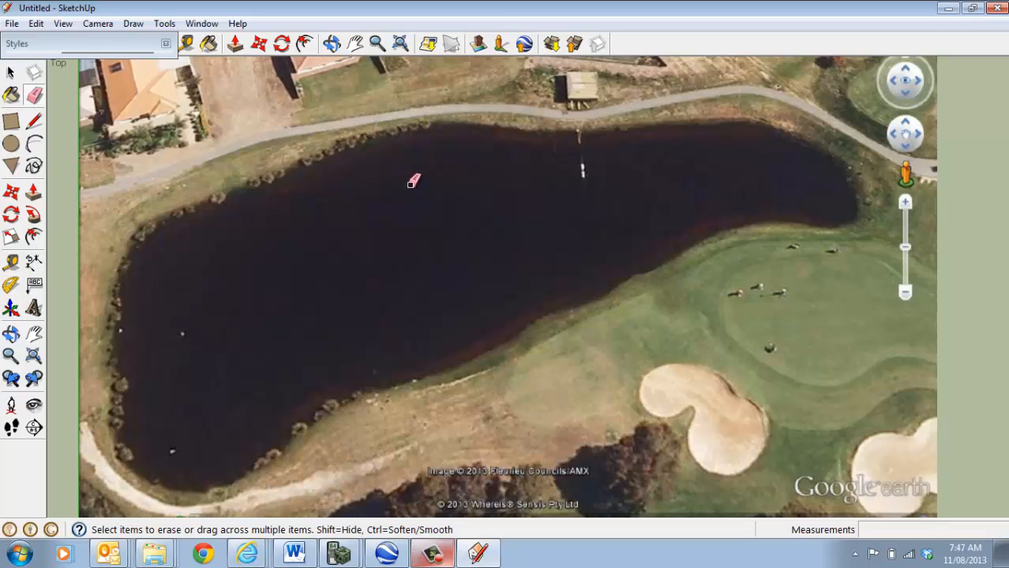
Draw a line about 141.75 m long across the lake from the west bank to the east bank
{"action": "left_click", "coordinate": [33, 123]}
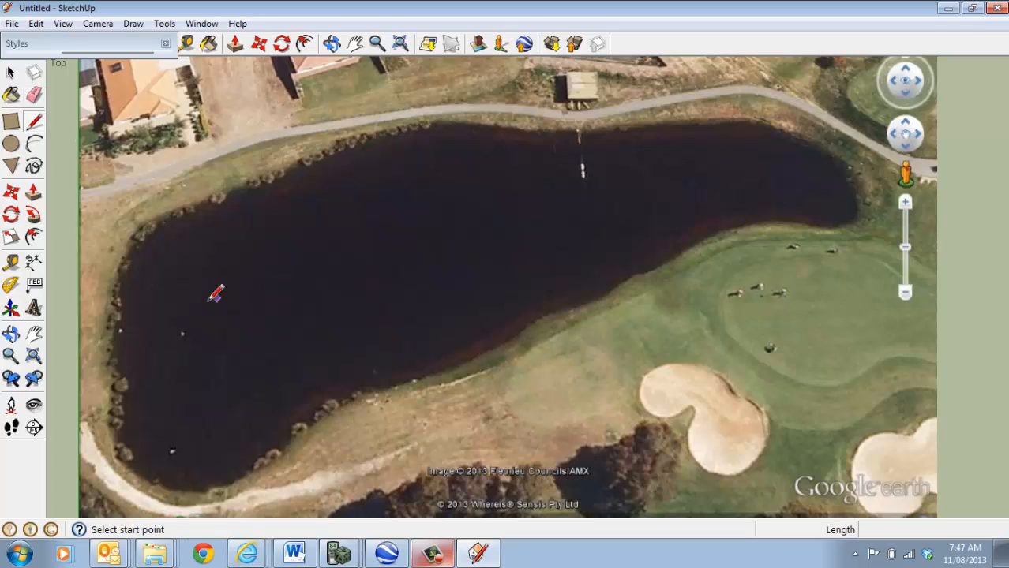
{"action": "left_click", "coordinate": [119, 341]}
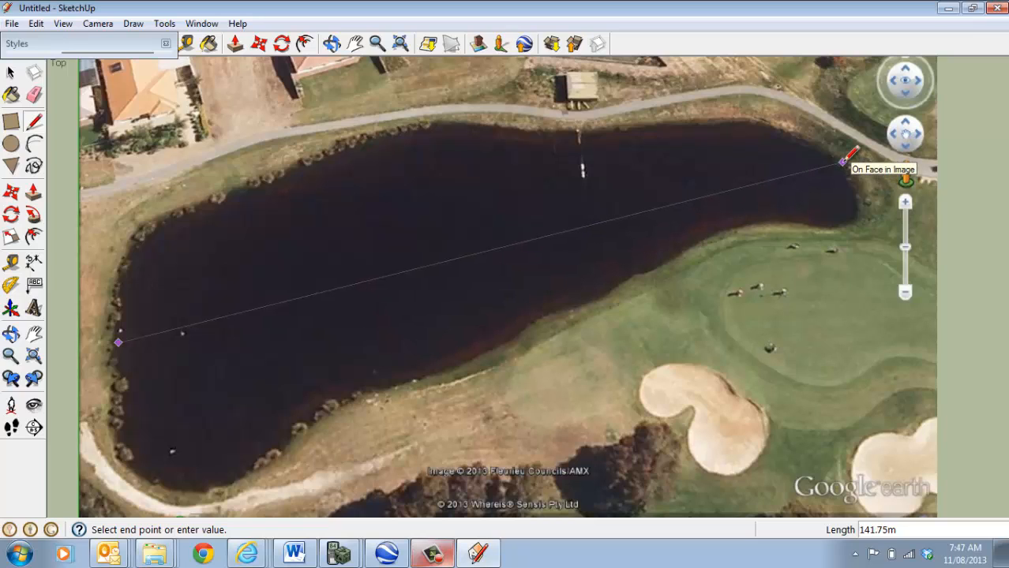
{"action": "left_click", "coordinate": [841, 162]}
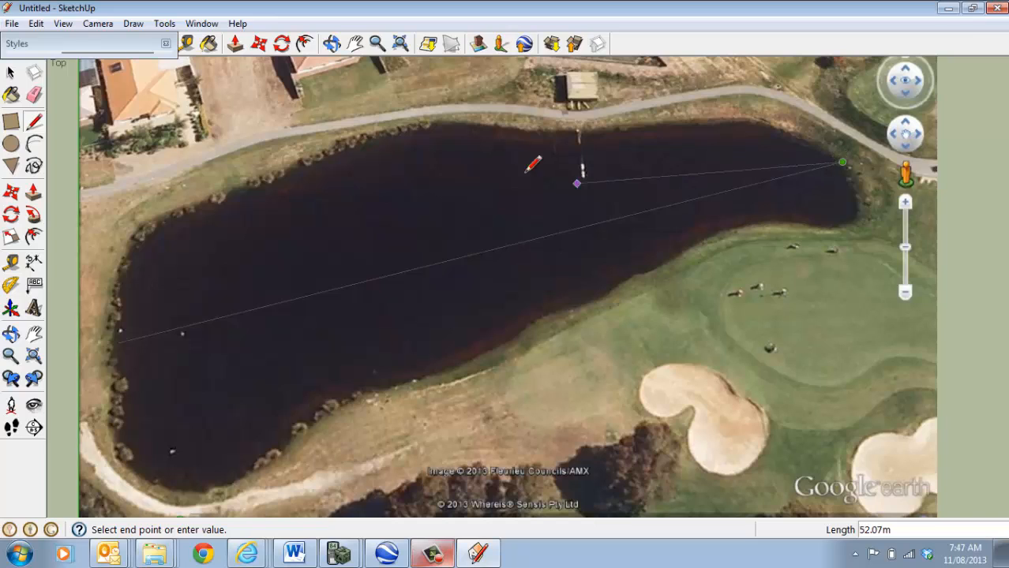
{"action": "key", "text": "Escape"}
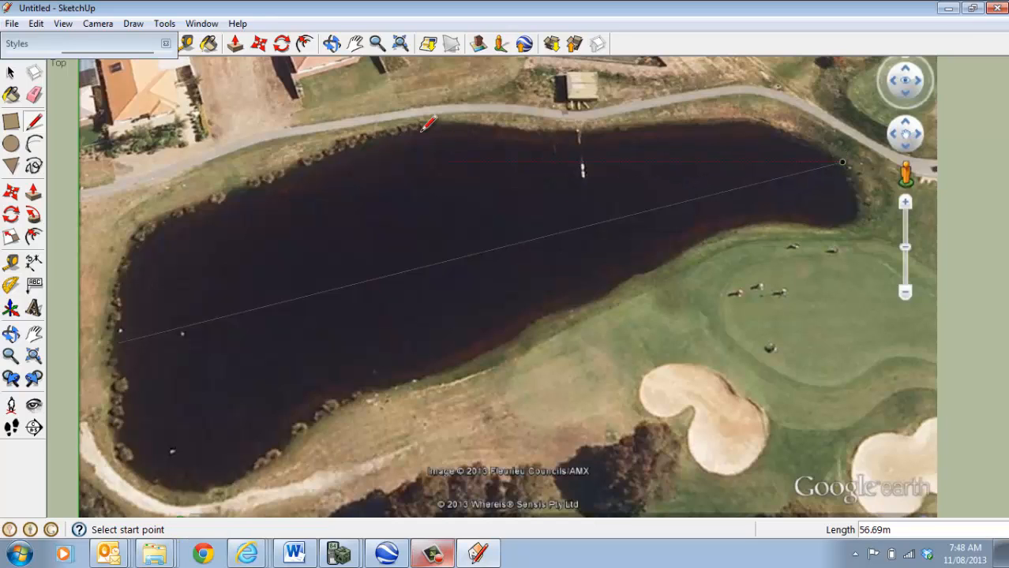
Apply the Straight Lines 03pix style from the Straight Lines collection to the model
{"action": "left_click", "coordinate": [168, 25]}
{"action": "mouse_move", "coordinate": [201, 24]}
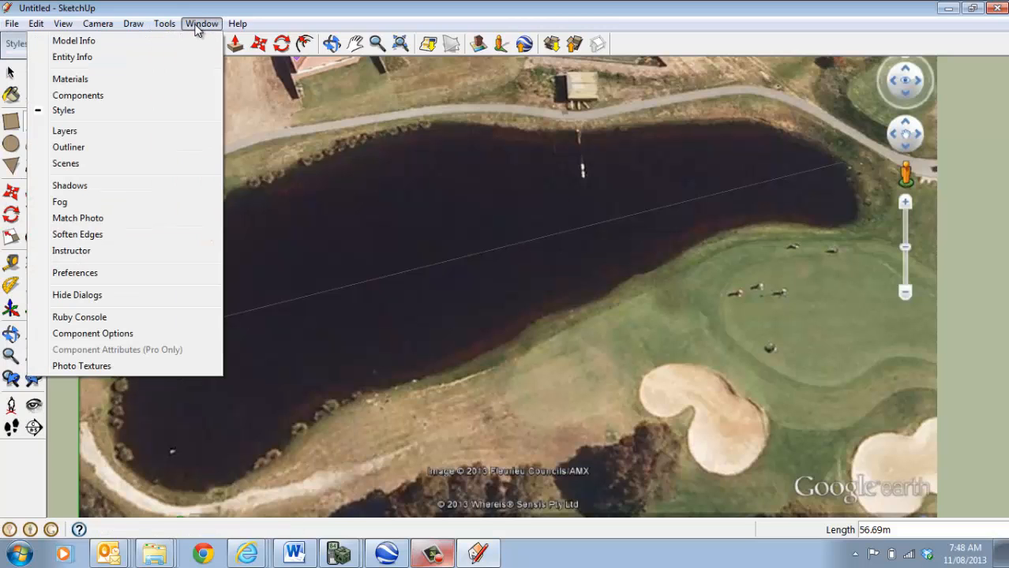
{"action": "left_click", "coordinate": [141, 113]}
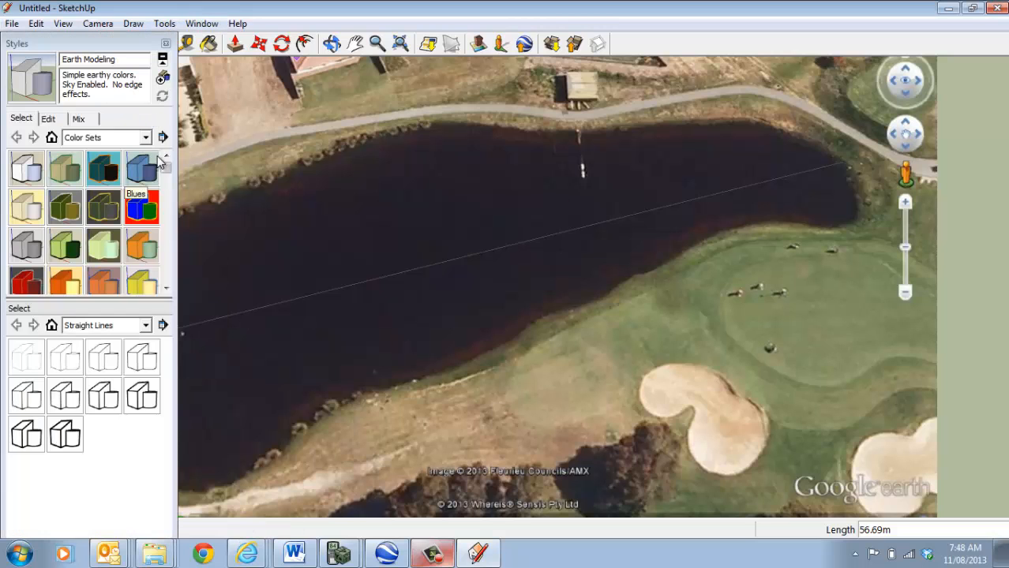
{"action": "left_click", "coordinate": [146, 326]}
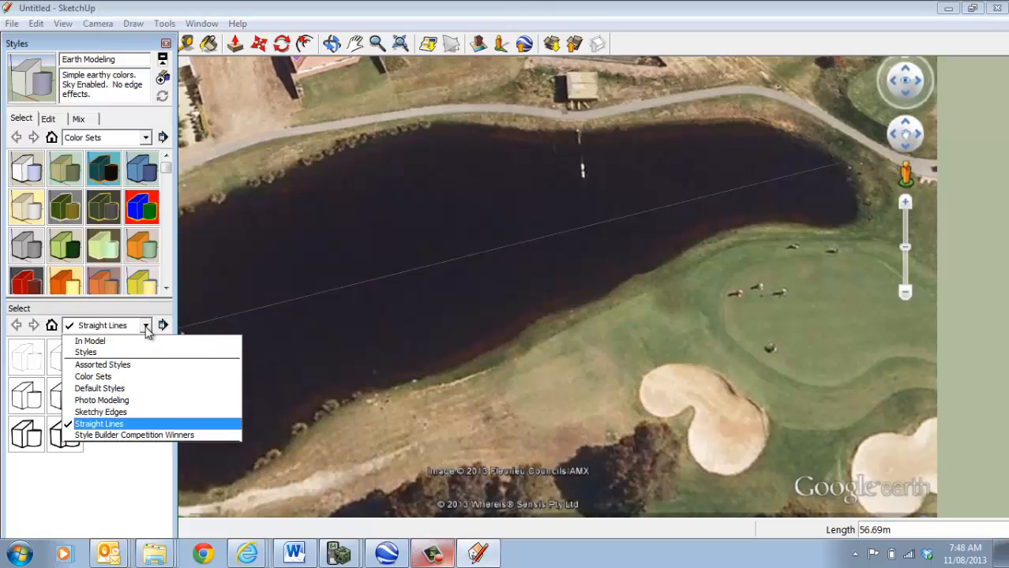
{"action": "left_click", "coordinate": [108, 423]}
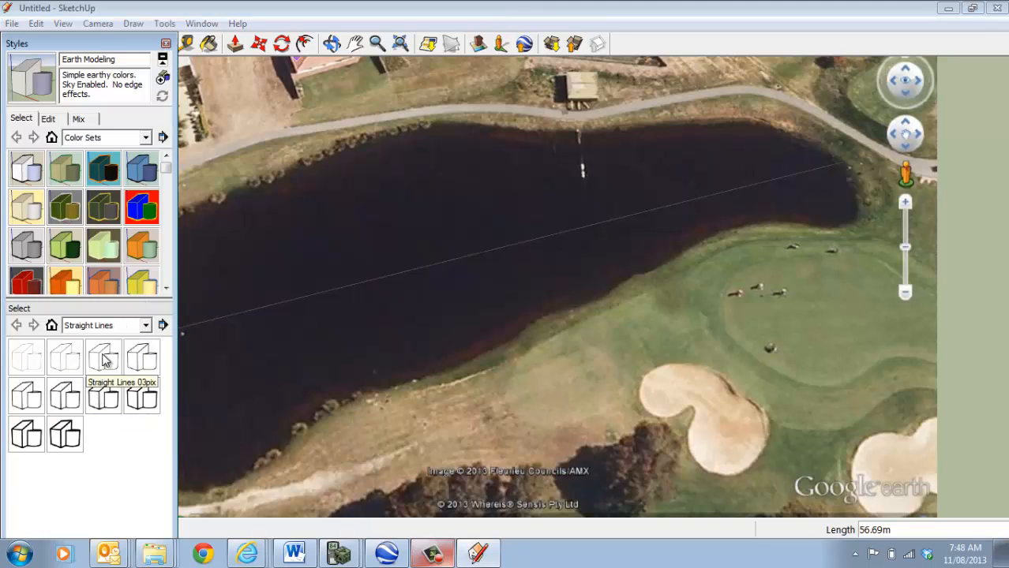
{"action": "left_click", "coordinate": [106, 359]}
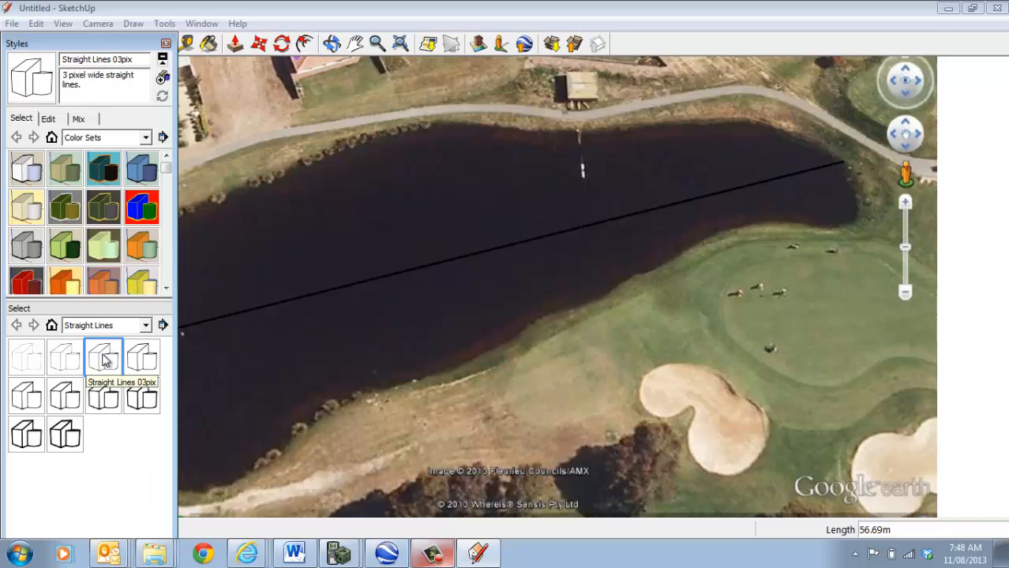
Open the Straight Lines 03pix style's edge settings for editing and set the edge colouring to All same
{"action": "left_click", "coordinate": [49, 122]}
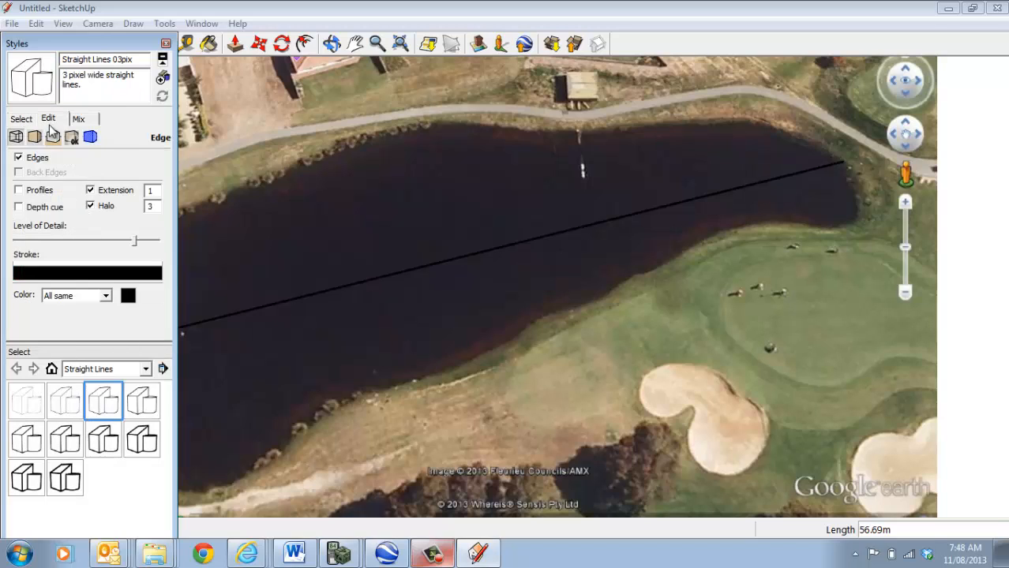
{"action": "left_click", "coordinate": [106, 297]}
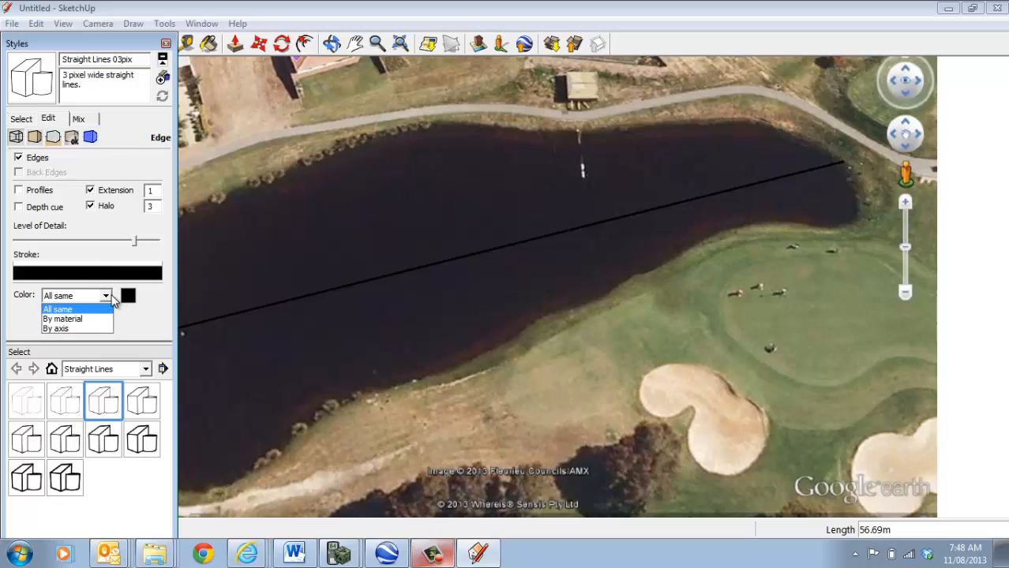
{"action": "left_click", "coordinate": [73, 309]}
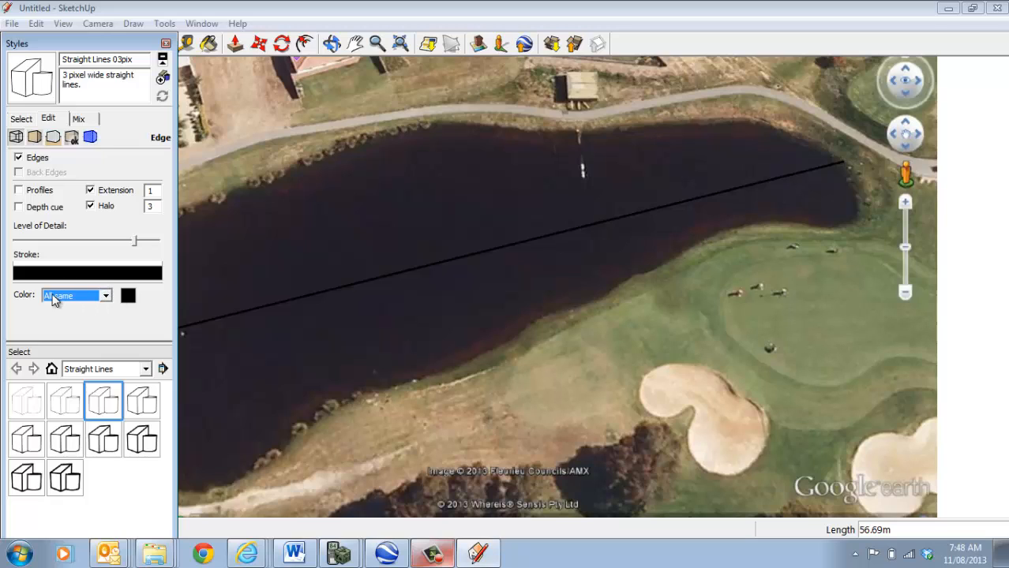
Try to recolour the style's edges by choosing a yellow-green hue on the color wheel
{"action": "left_click", "coordinate": [128, 295]}
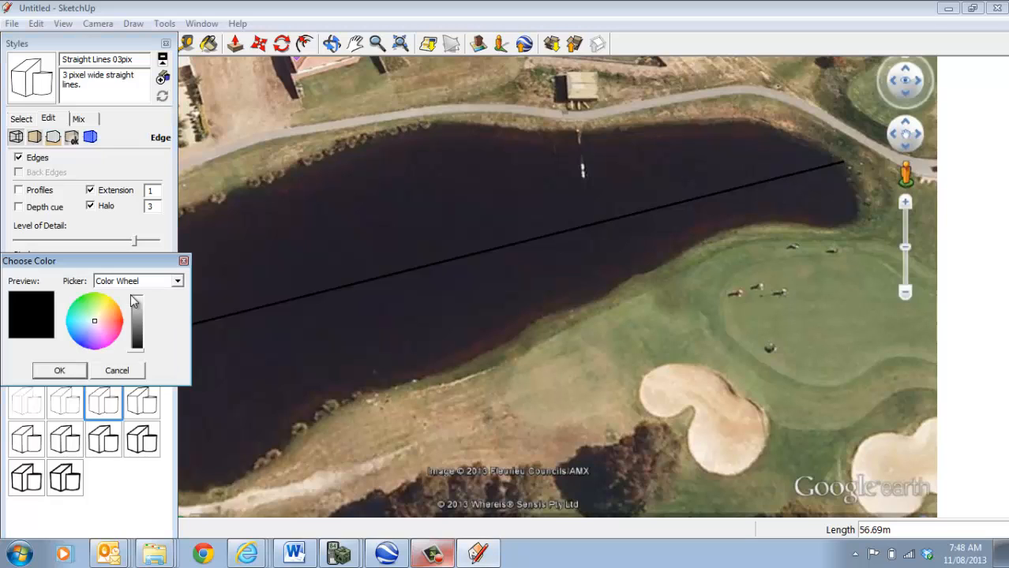
{"action": "left_click", "coordinate": [105, 300]}
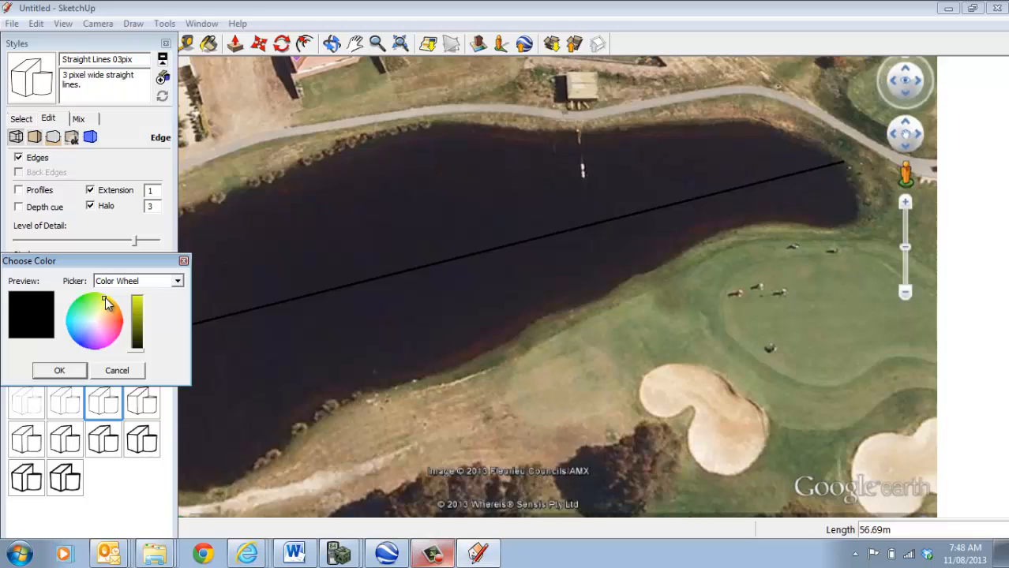
{"action": "left_click", "coordinate": [64, 371]}
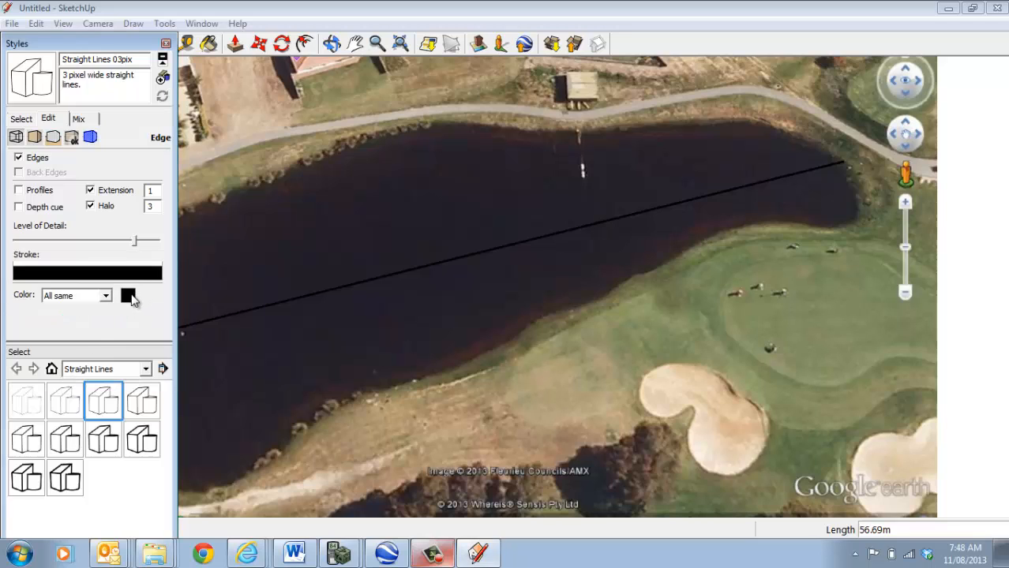
{"action": "left_click", "coordinate": [128, 296]}
{"action": "left_click", "coordinate": [104, 301]}
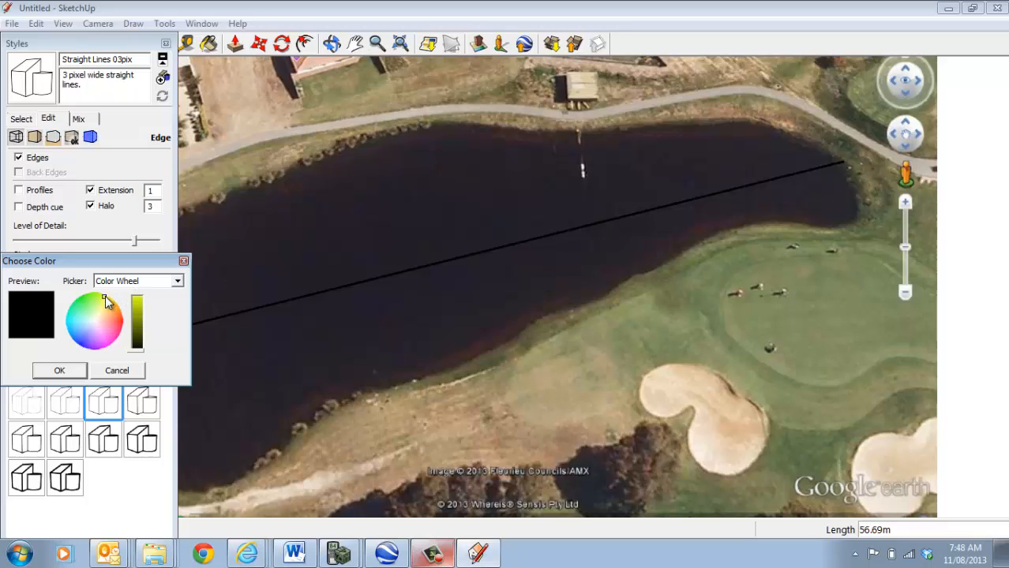
{"action": "left_click", "coordinate": [62, 369]}
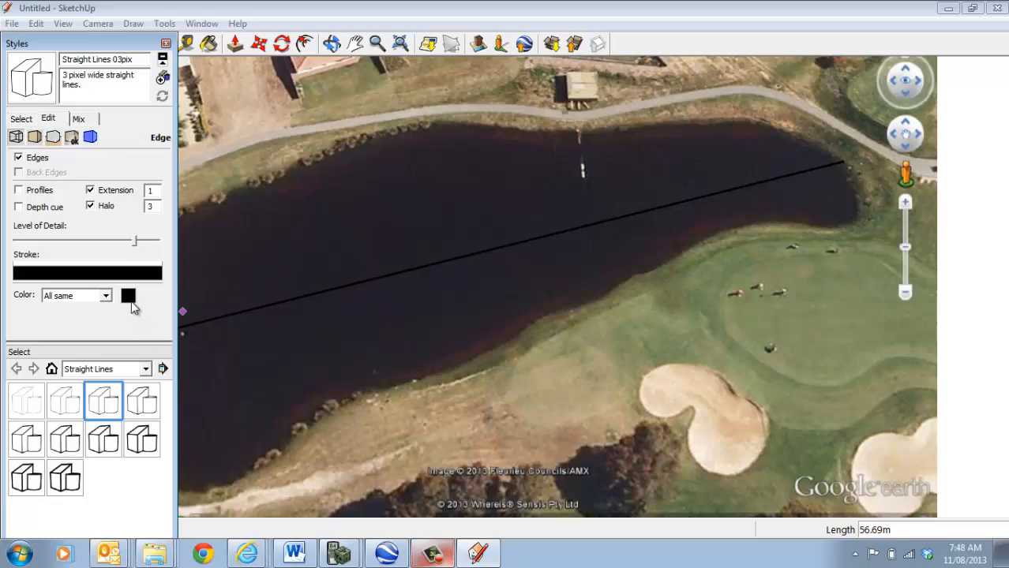
Reapply the All same option to the style's edge colouring
{"action": "left_click", "coordinate": [104, 296]}
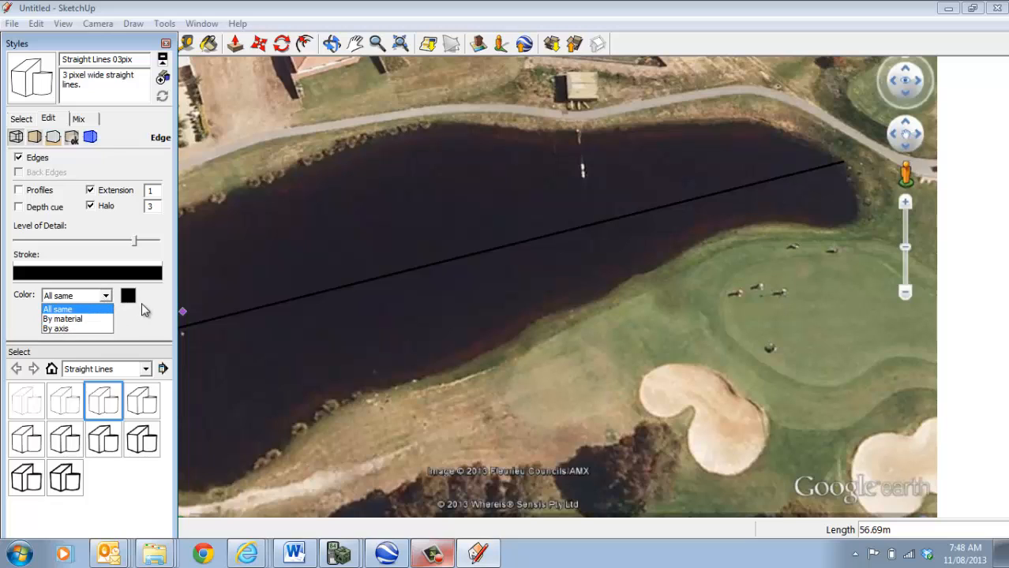
{"action": "left_click", "coordinate": [137, 299]}
{"action": "left_click", "coordinate": [105, 296]}
{"action": "left_click", "coordinate": [90, 311]}
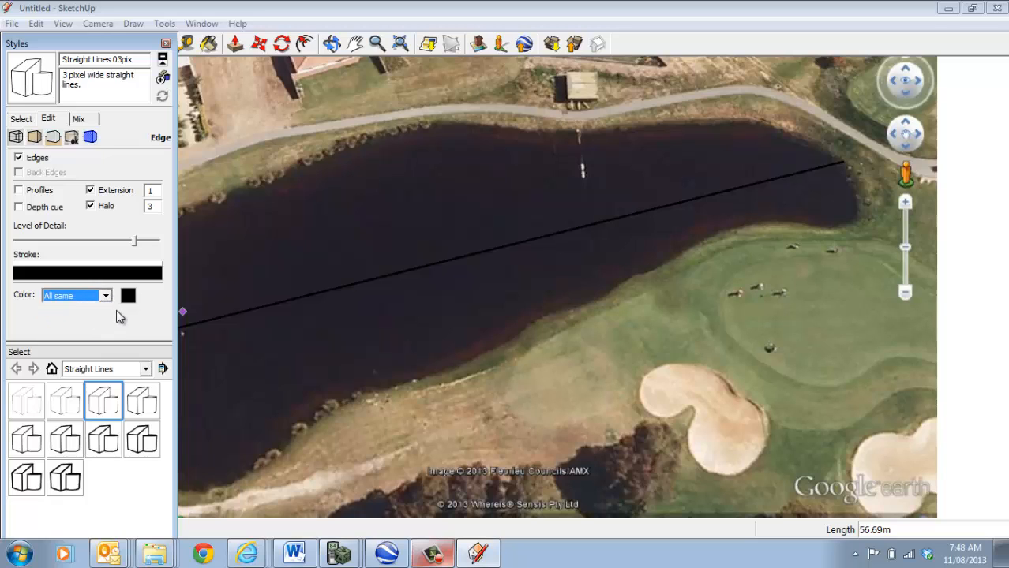
{"action": "left_click", "coordinate": [105, 296]}
{"action": "left_click", "coordinate": [132, 300]}
Try yellow and yellow-green hues again as the common colour for all edges
{"action": "left_click", "coordinate": [128, 296]}
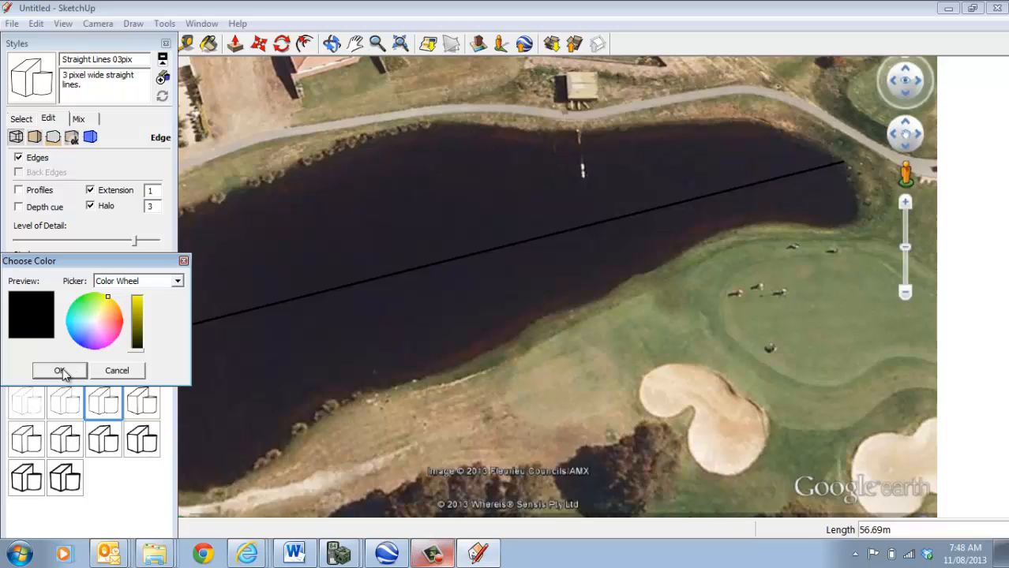
{"action": "left_click", "coordinate": [62, 371]}
{"action": "left_click", "coordinate": [128, 297]}
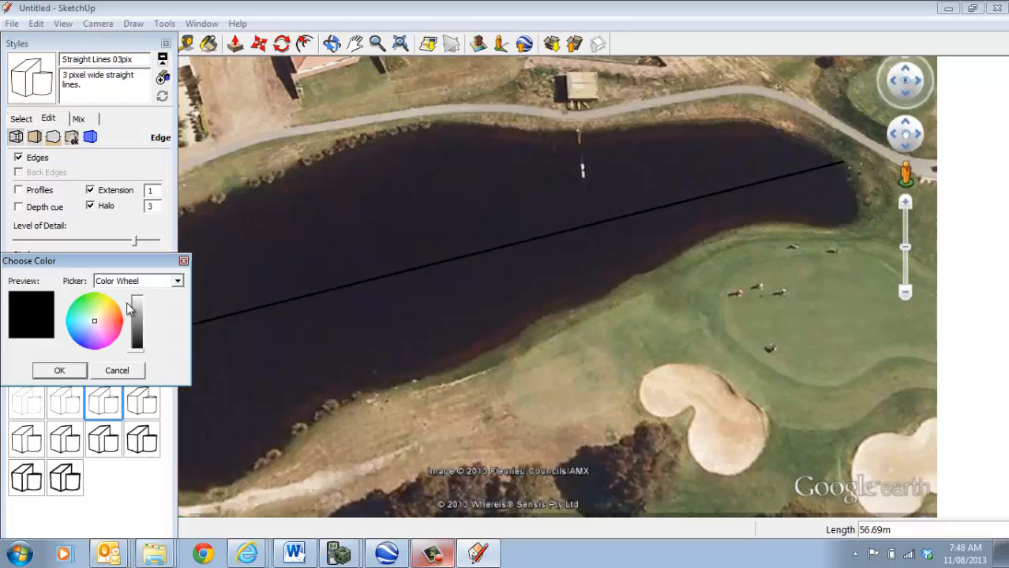
{"action": "left_click", "coordinate": [71, 371]}
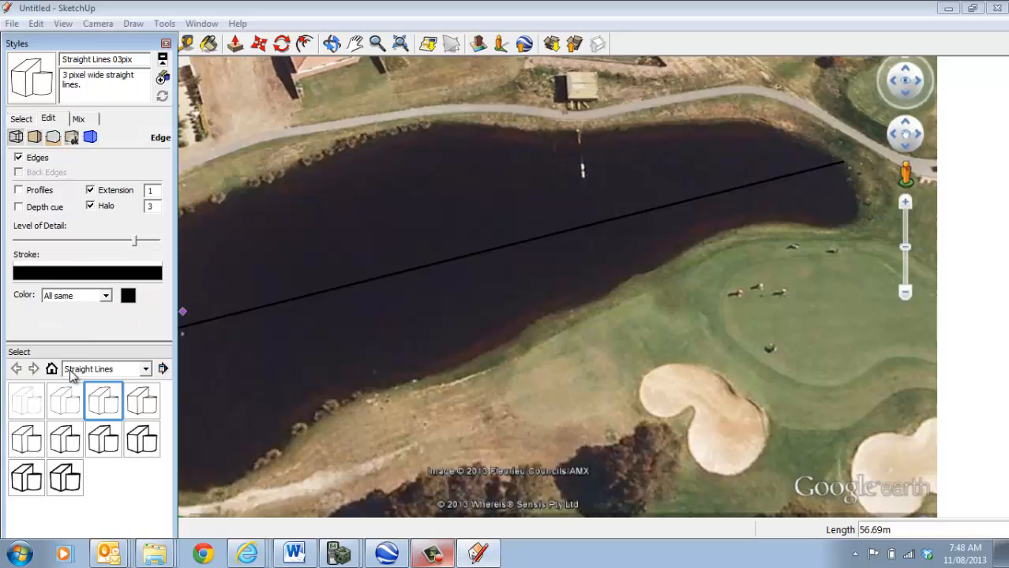
{"action": "left_click", "coordinate": [132, 296]}
{"action": "left_click", "coordinate": [100, 297]}
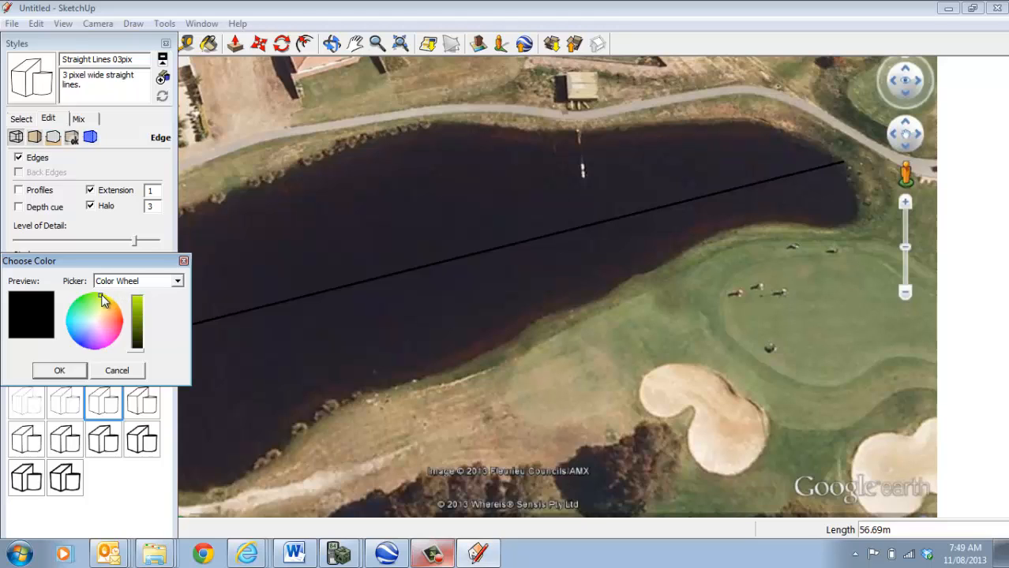
{"action": "left_click", "coordinate": [60, 371]}
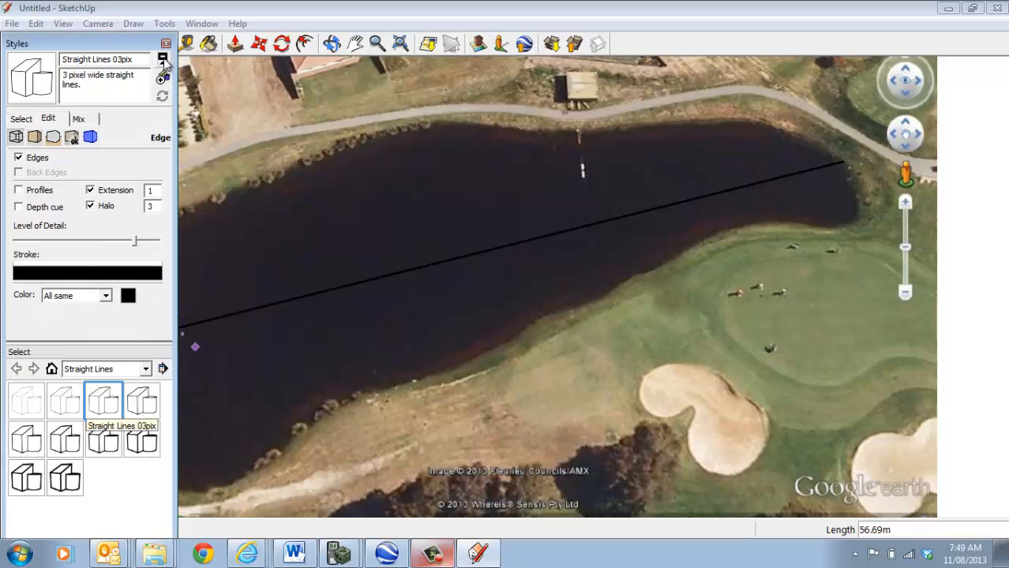
Collapse the Styles dialog to select the line running across the lake, and restore the dialog's edge settings
{"action": "left_click", "coordinate": [169, 44]}
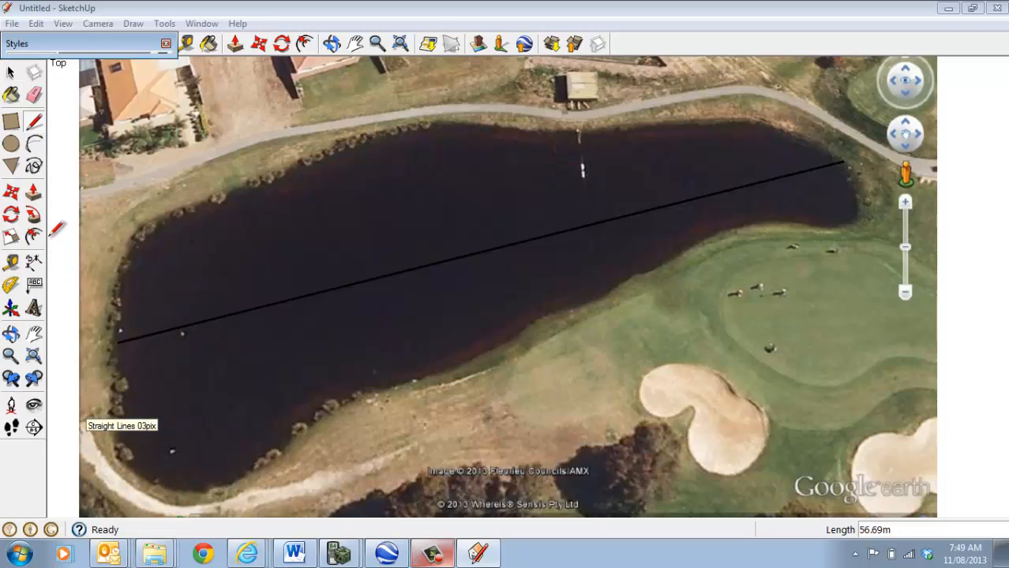
{"action": "left_click", "coordinate": [10, 72]}
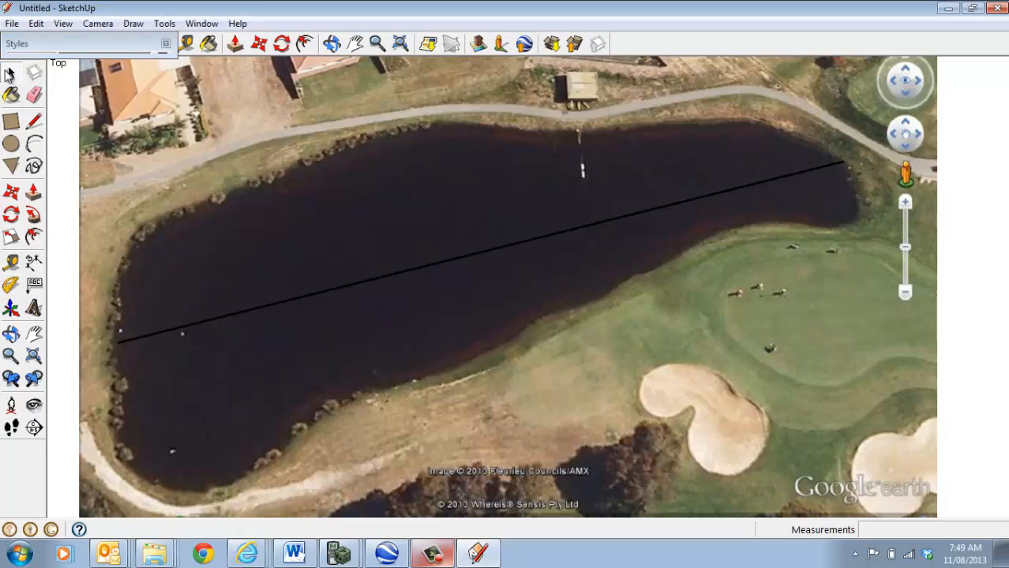
{"action": "left_click", "coordinate": [247, 309]}
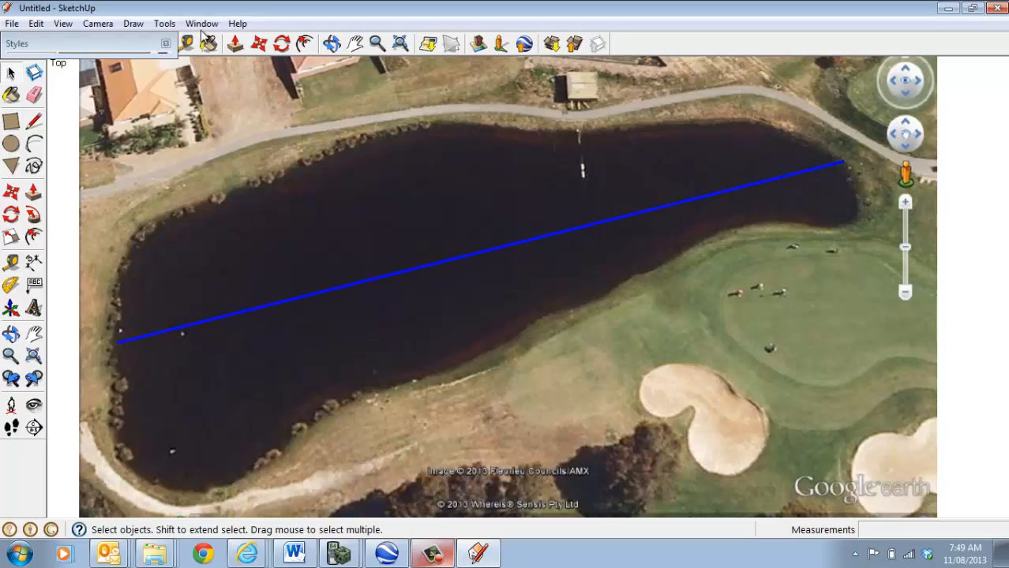
{"action": "left_click", "coordinate": [164, 23]}
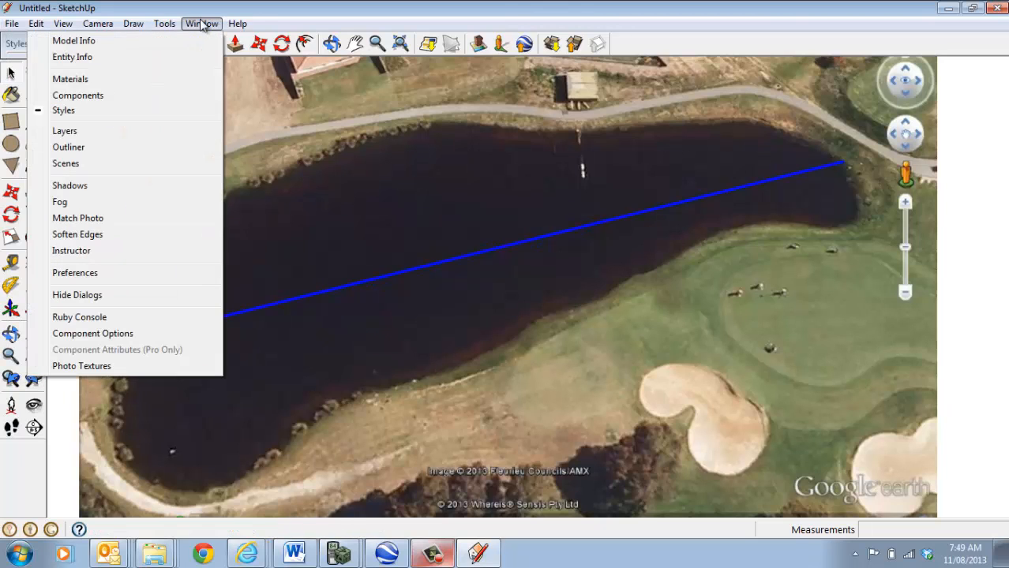
{"action": "left_click", "coordinate": [123, 112]}
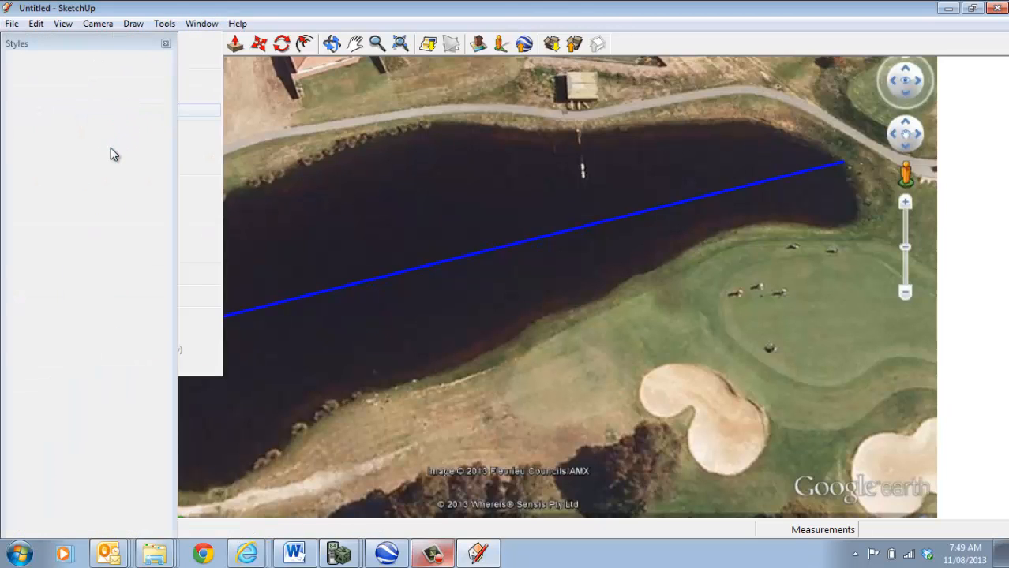
With the lake line selected, reapply All same edge colouring and try a yellow-green edge colour
{"action": "left_click", "coordinate": [106, 295]}
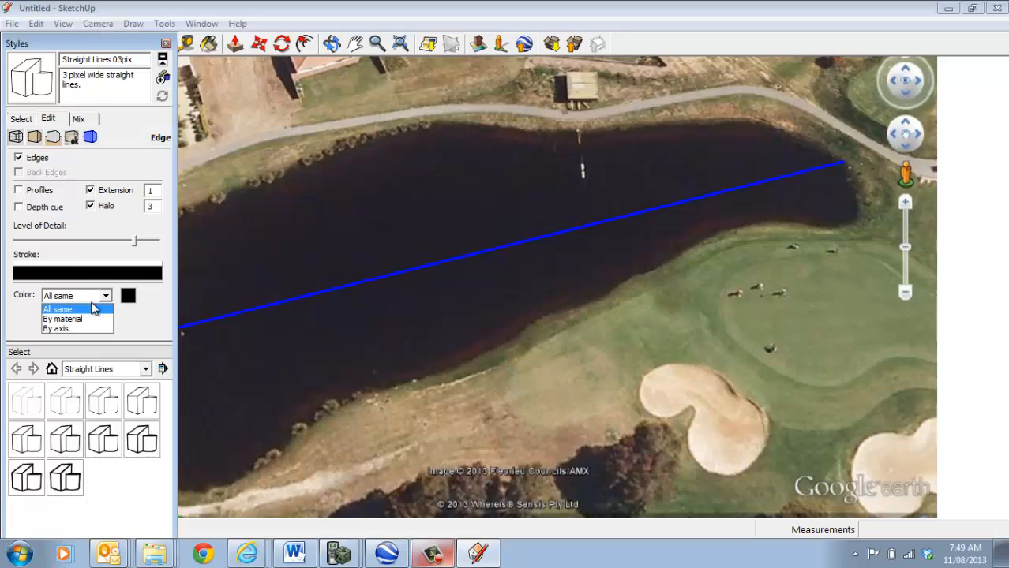
{"action": "left_click", "coordinate": [82, 306]}
{"action": "left_click", "coordinate": [106, 297]}
{"action": "left_click", "coordinate": [78, 308]}
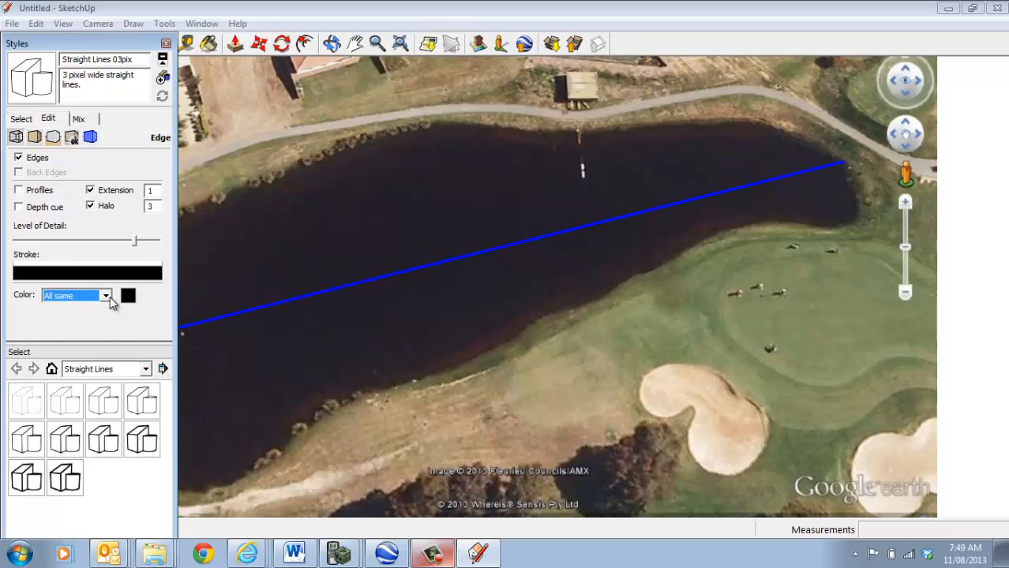
{"action": "left_click", "coordinate": [127, 296]}
{"action": "left_click", "coordinate": [100, 298]}
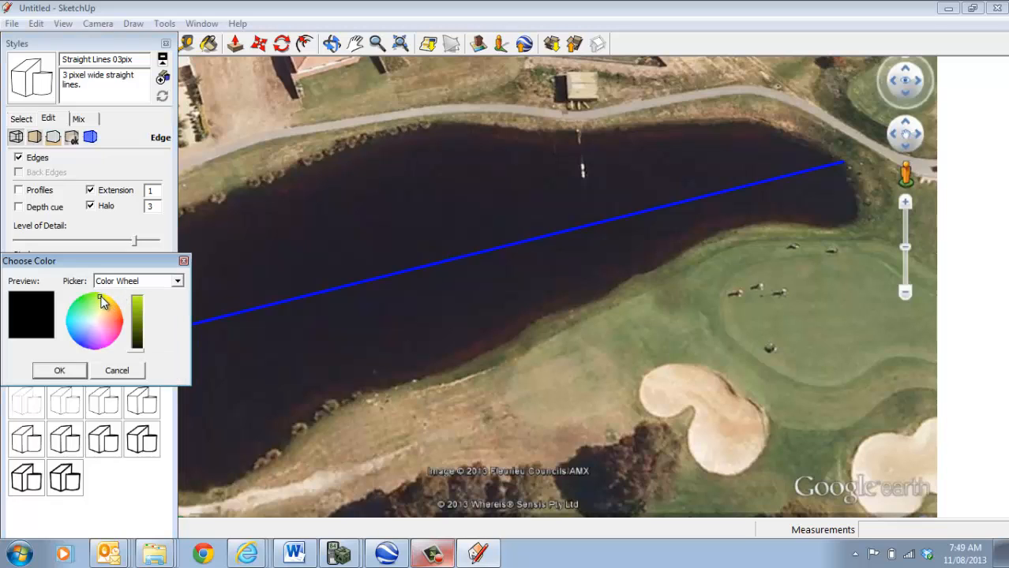
{"action": "left_click", "coordinate": [60, 370]}
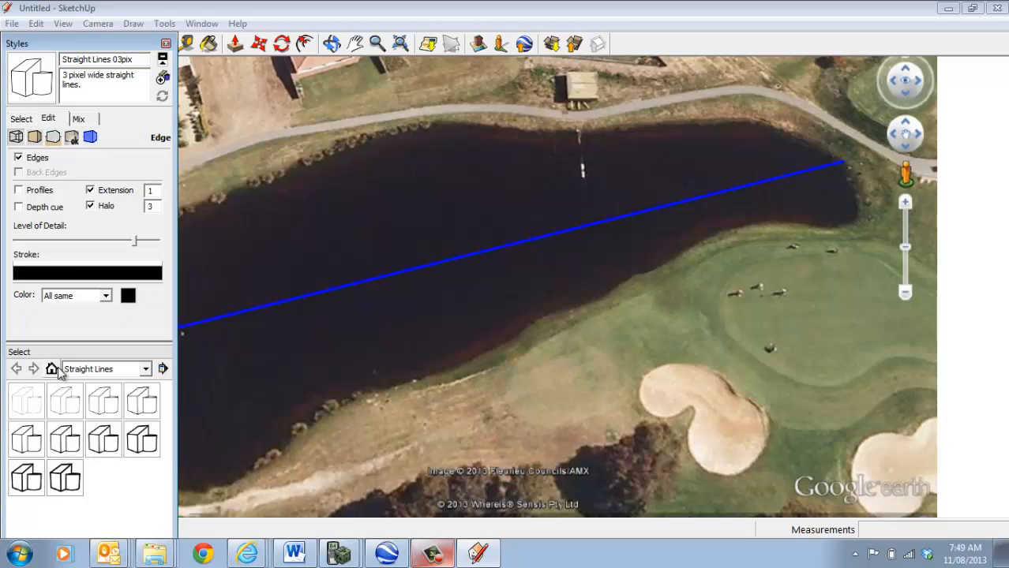
Retry nearby yellow-green hues as the edge colour while the lake line is selected
{"action": "left_click", "coordinate": [128, 297]}
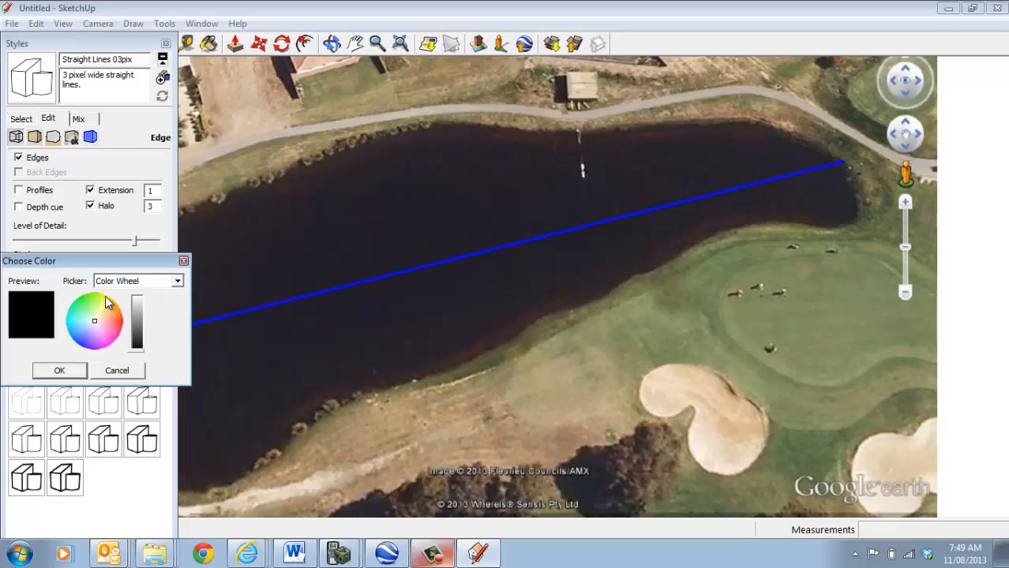
{"action": "left_click", "coordinate": [103, 298]}
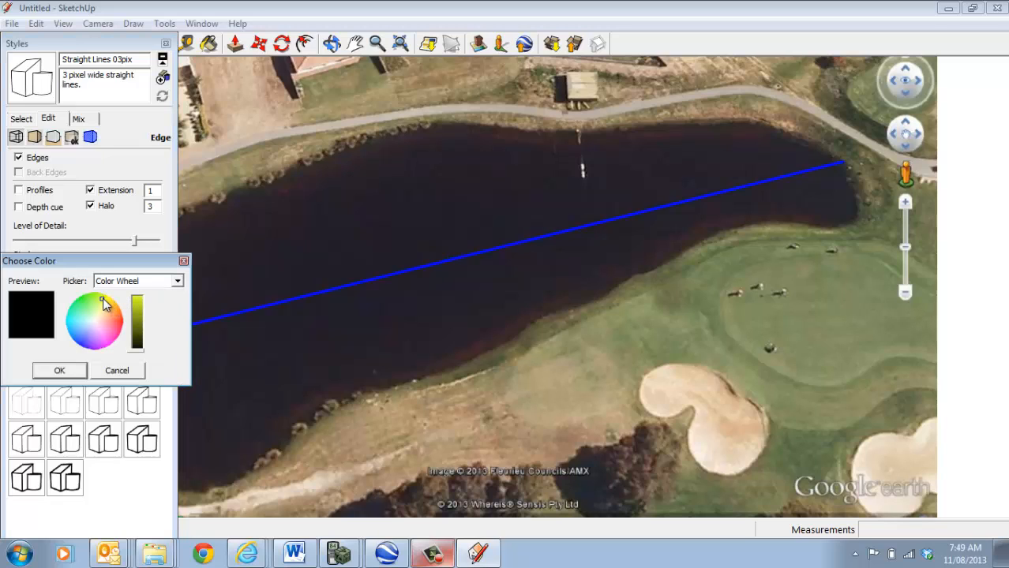
{"action": "left_click", "coordinate": [68, 367]}
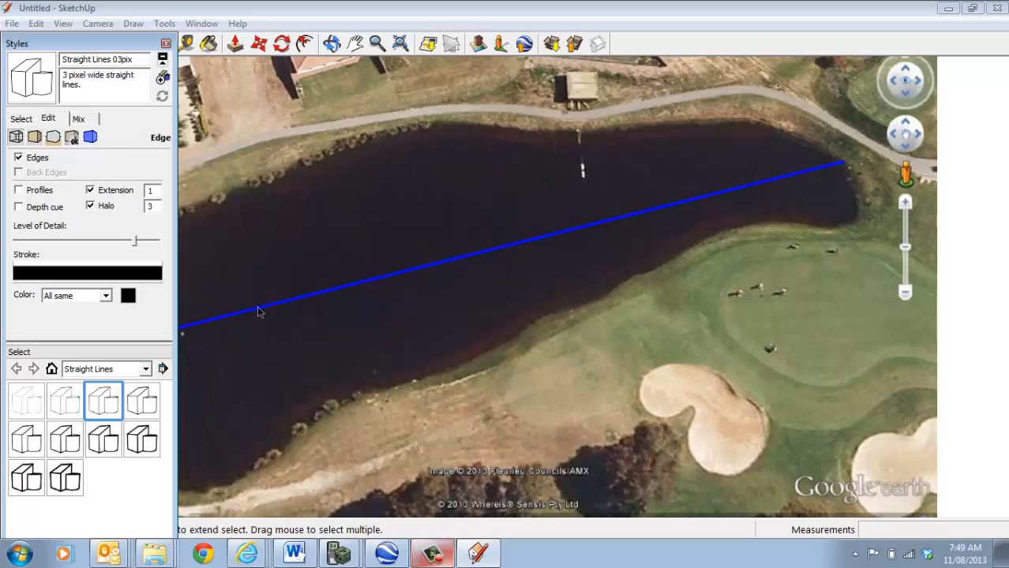
{"action": "left_click", "coordinate": [127, 297]}
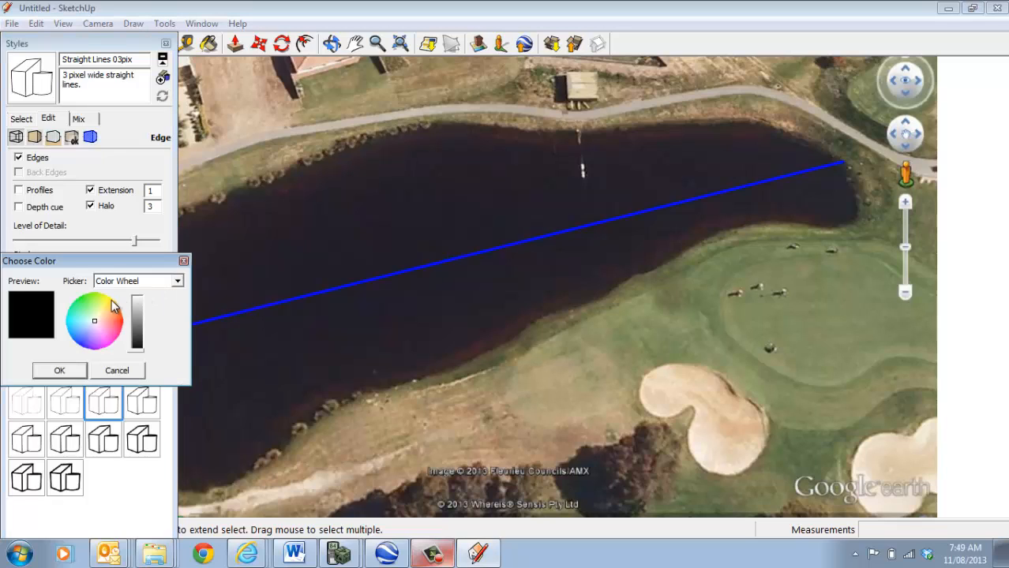
{"action": "left_click", "coordinate": [103, 298]}
{"action": "left_click", "coordinate": [101, 295]}
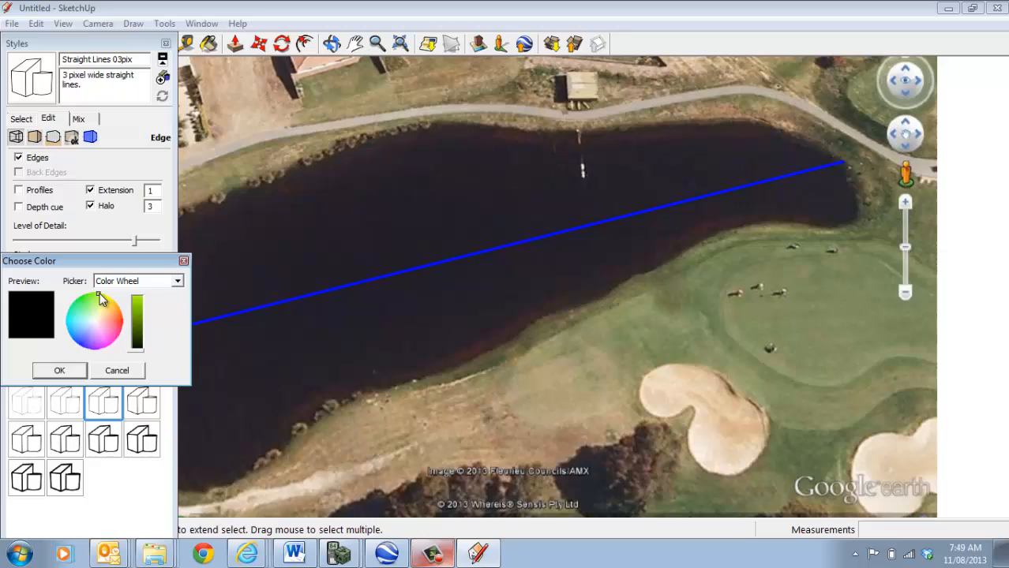
{"action": "left_click", "coordinate": [60, 372]}
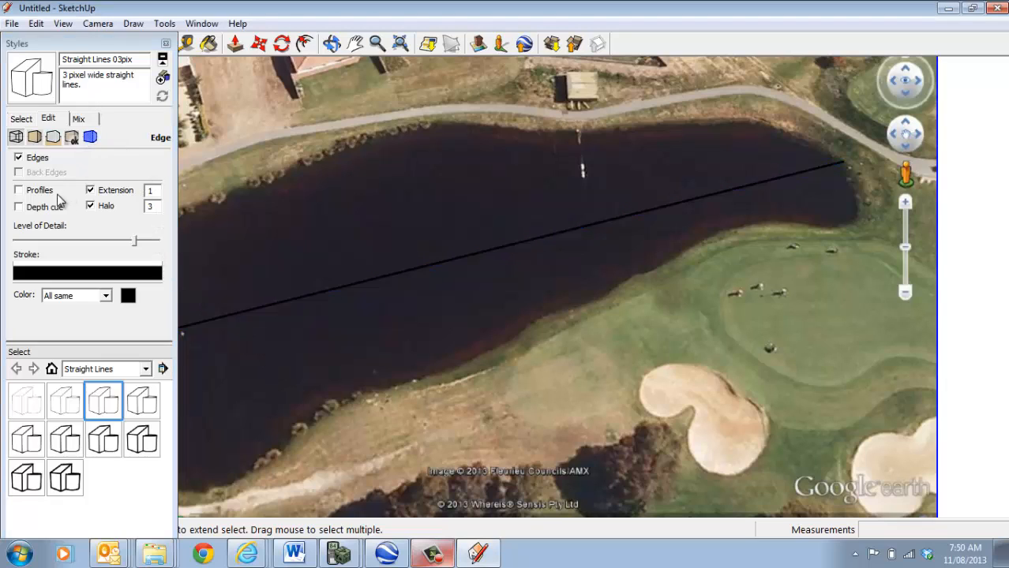
Switch the style's Edges display off and back on
{"action": "left_click", "coordinate": [18, 158]}
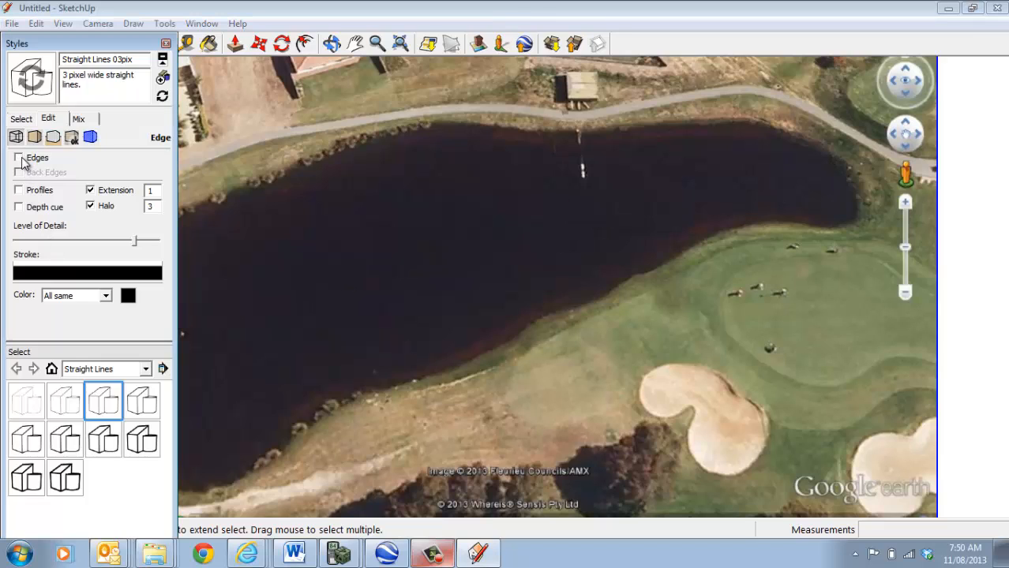
{"action": "left_click", "coordinate": [18, 158]}
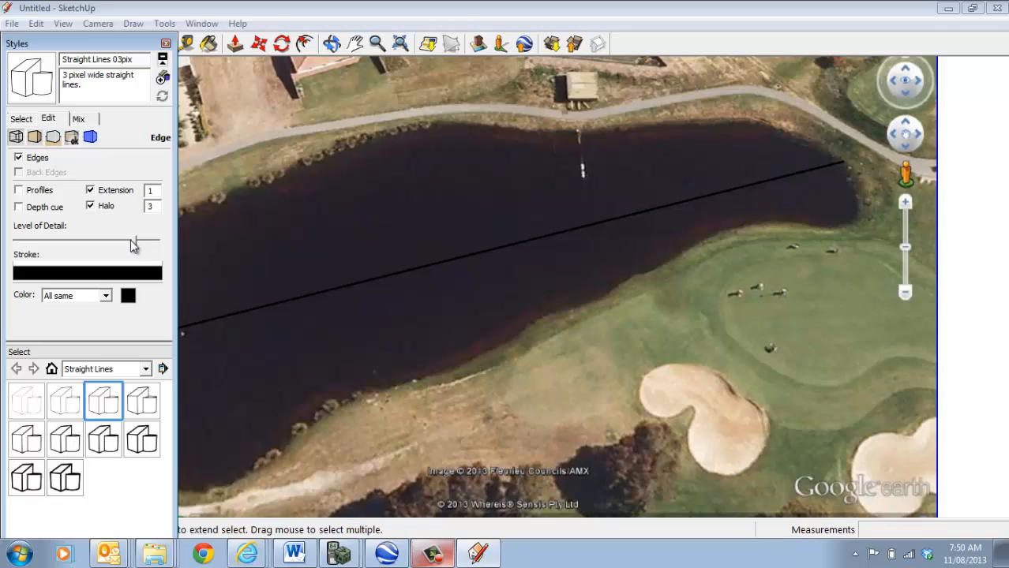
Set the All same edge colour to yellow and close the Styles dialog
{"action": "left_click", "coordinate": [127, 297]}
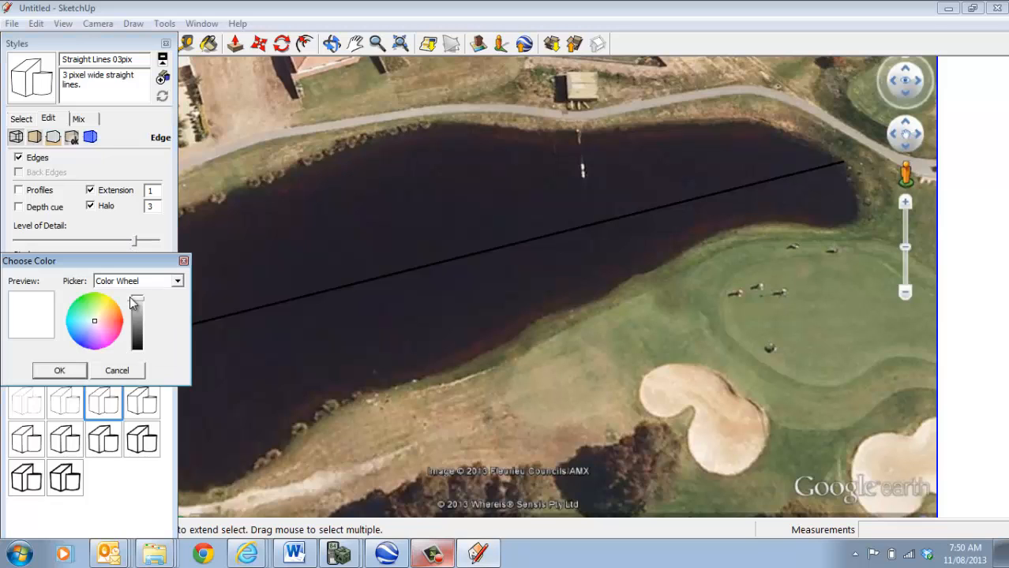
{"action": "left_click", "coordinate": [100, 297]}
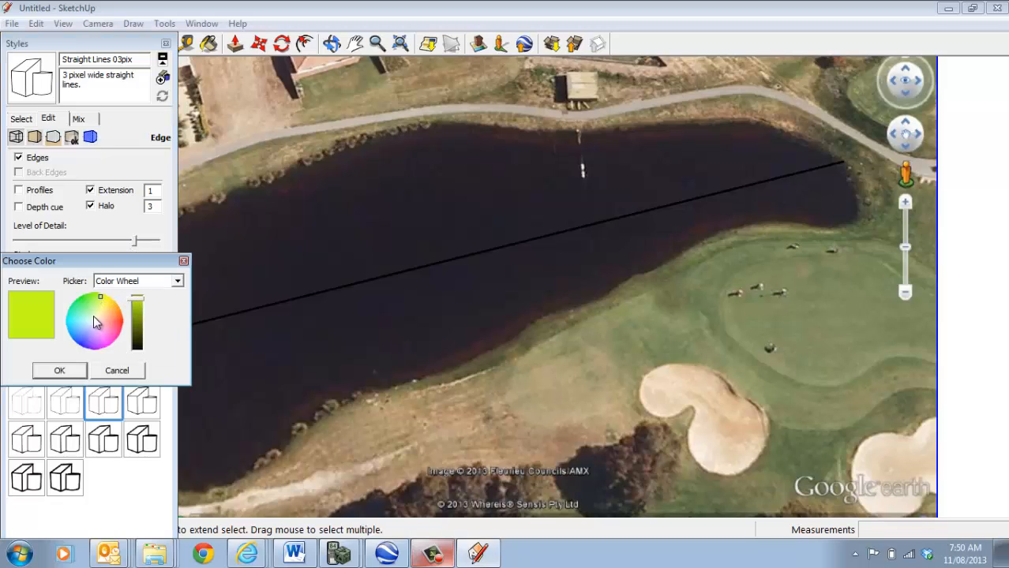
{"action": "left_click", "coordinate": [109, 307]}
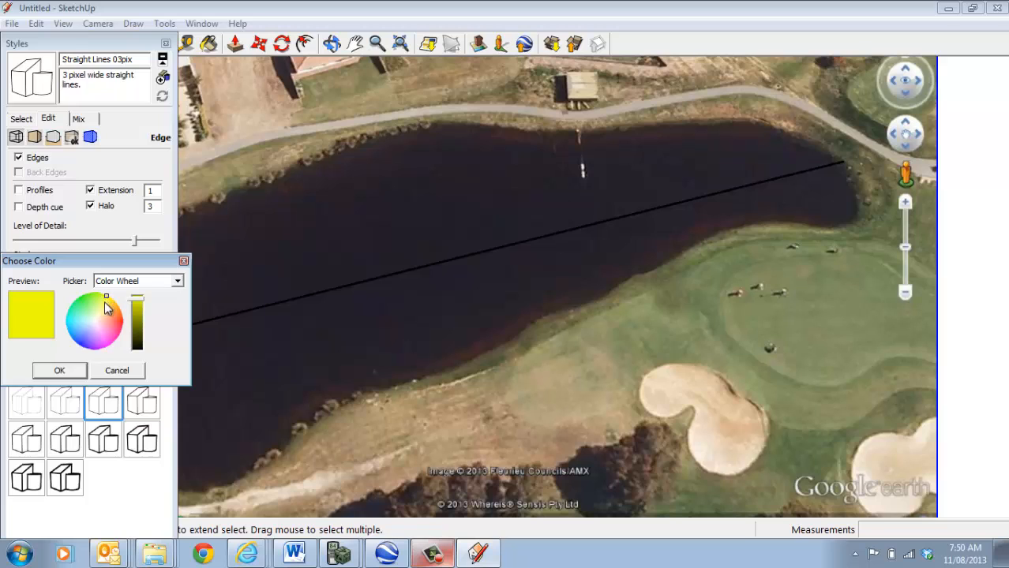
{"action": "left_click", "coordinate": [67, 370]}
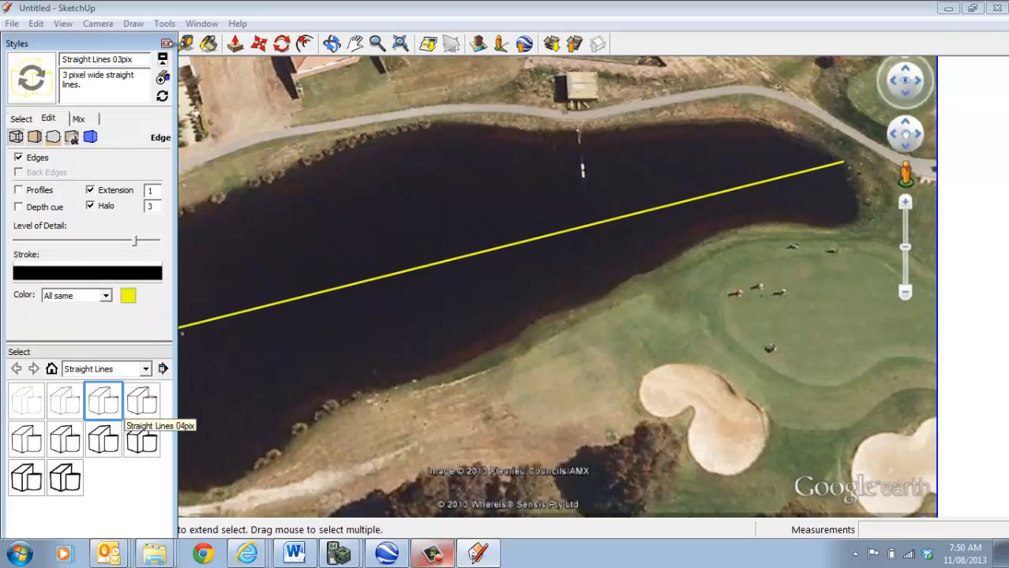
{"action": "left_click", "coordinate": [166, 43]}
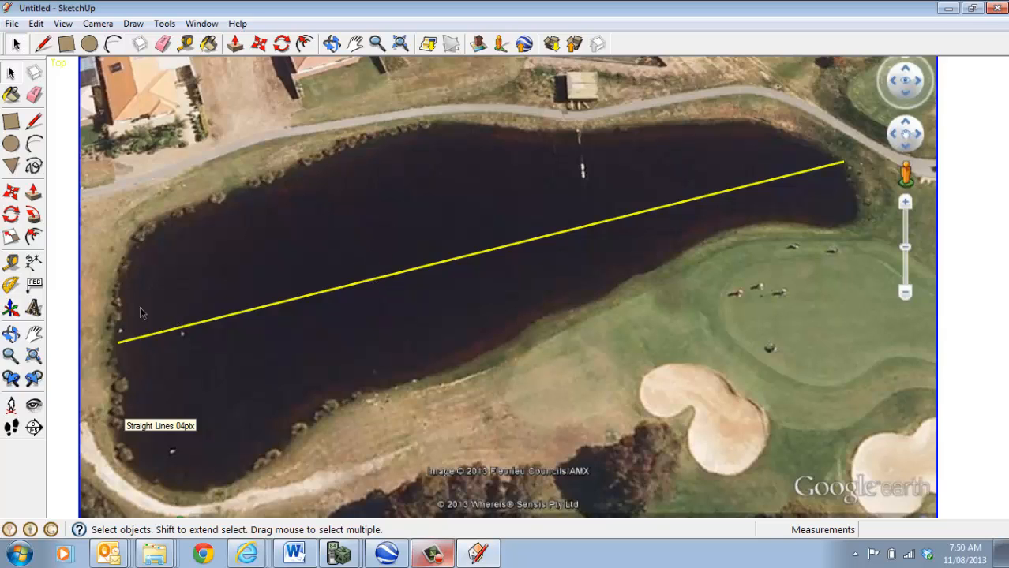
Measure the line along the lake from end to end with the Tape Measure
{"action": "left_click", "coordinate": [11, 262]}
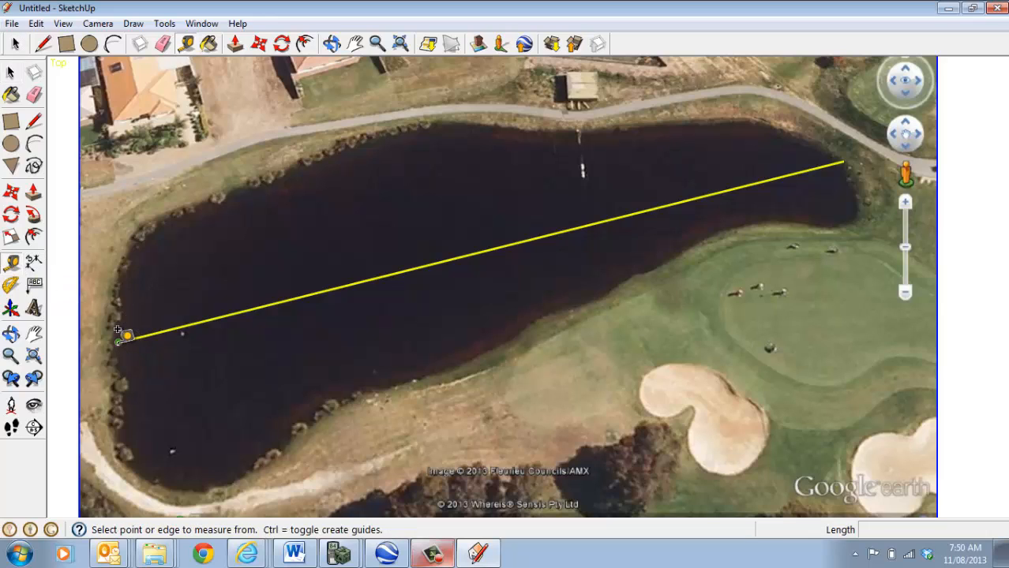
{"action": "left_click", "coordinate": [120, 341]}
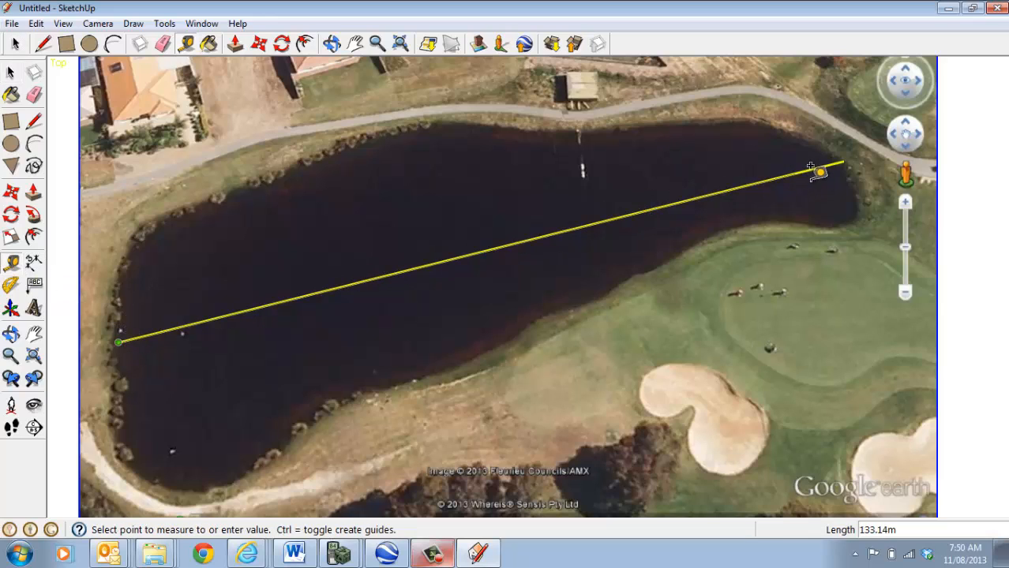
{"action": "left_click", "coordinate": [842, 147]}
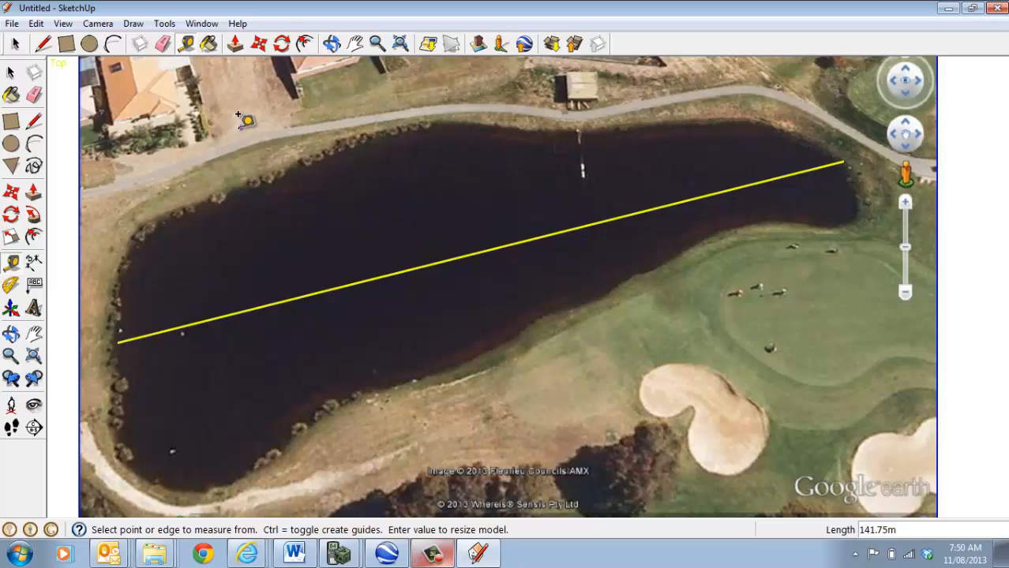
Try dividing the line along the lake into 2 segments, check one half, and undo the division
{"action": "left_click", "coordinate": [10, 73]}
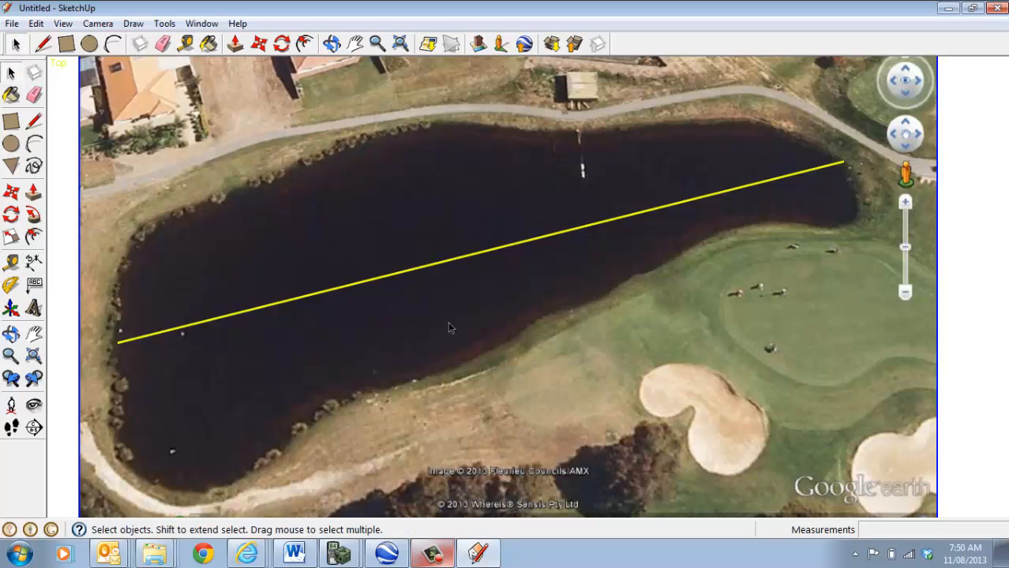
{"action": "left_click", "coordinate": [456, 263]}
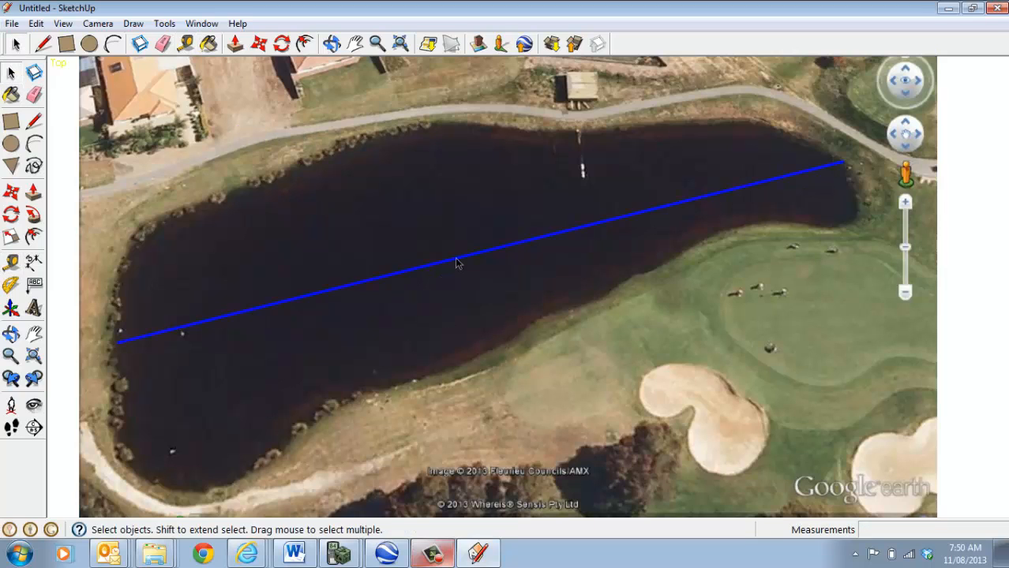
{"action": "right_click", "coordinate": [457, 265]}
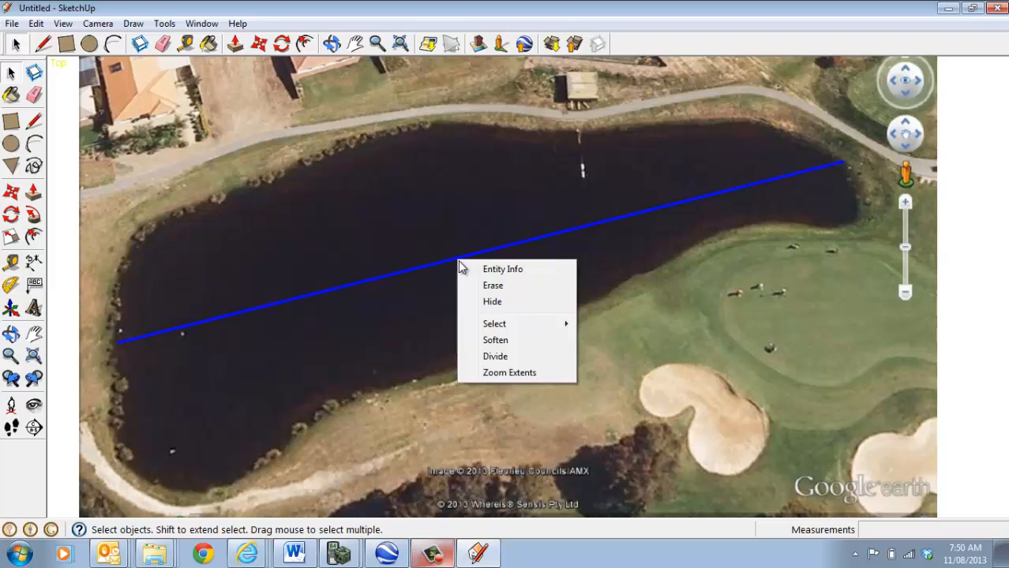
{"action": "left_click", "coordinate": [509, 358]}
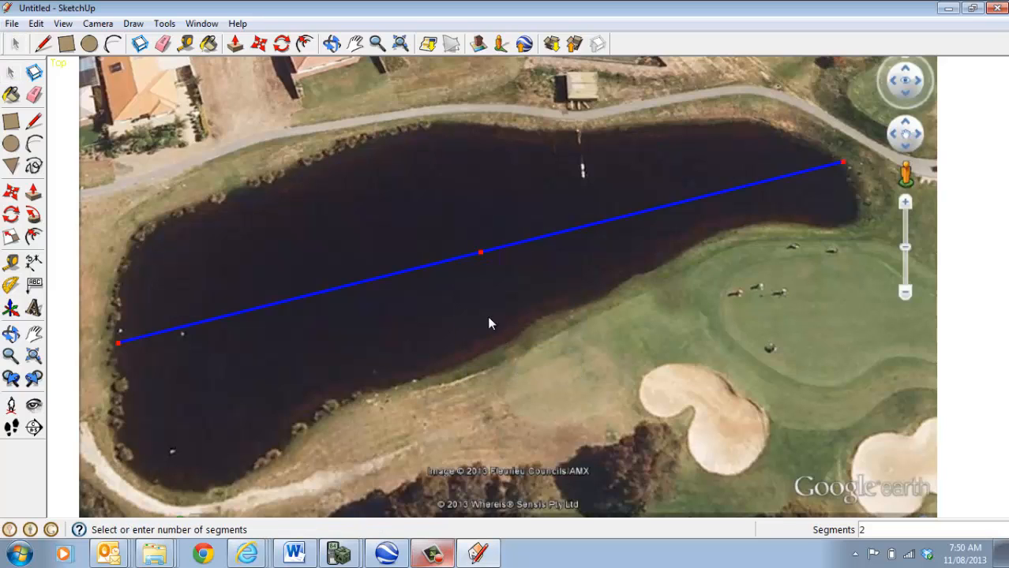
{"action": "left_click", "coordinate": [452, 257]}
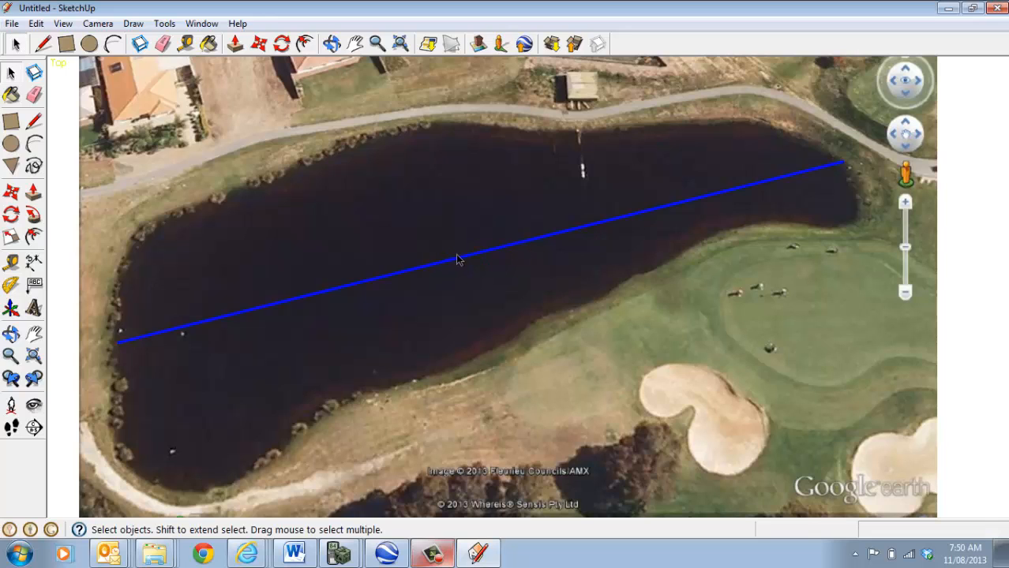
{"action": "right_click", "coordinate": [461, 255]}
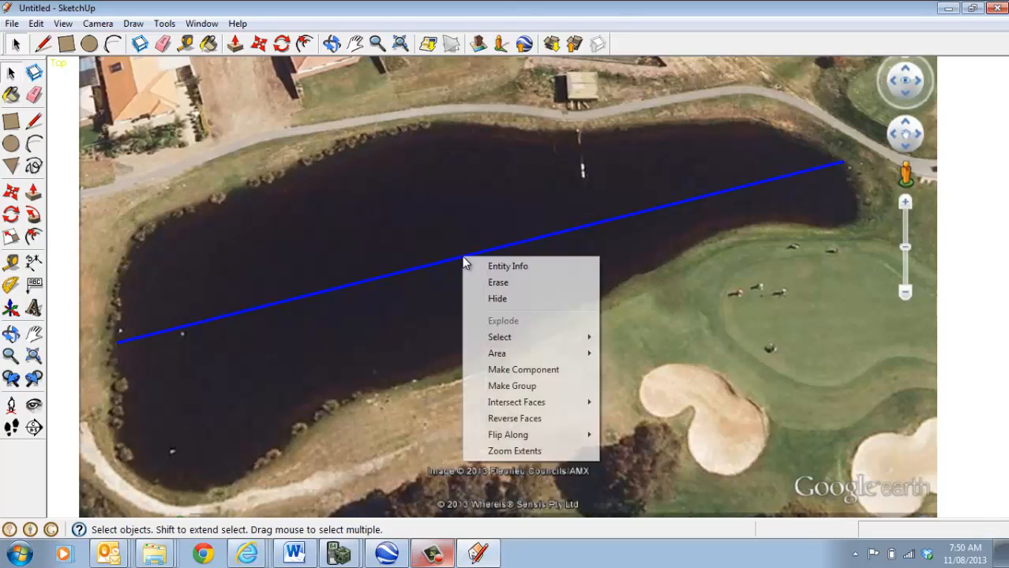
{"action": "left_click", "coordinate": [415, 269]}
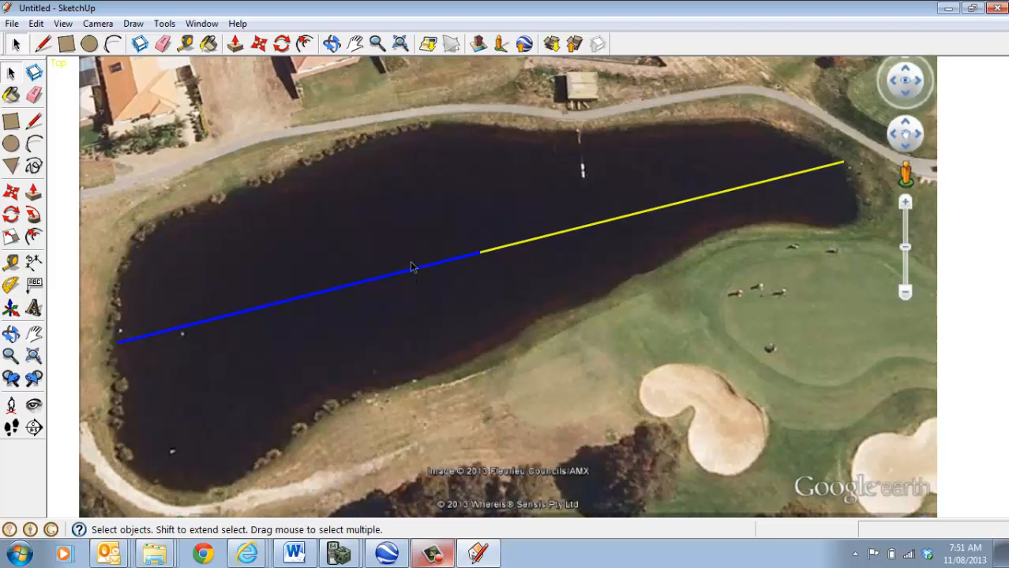
{"action": "left_click", "coordinate": [37, 24]}
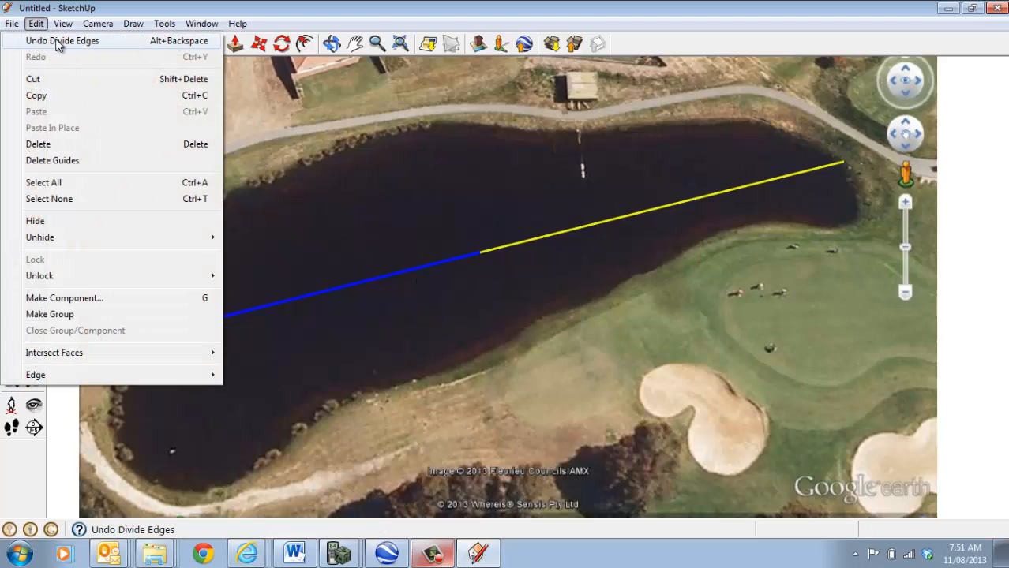
{"action": "left_click", "coordinate": [57, 41]}
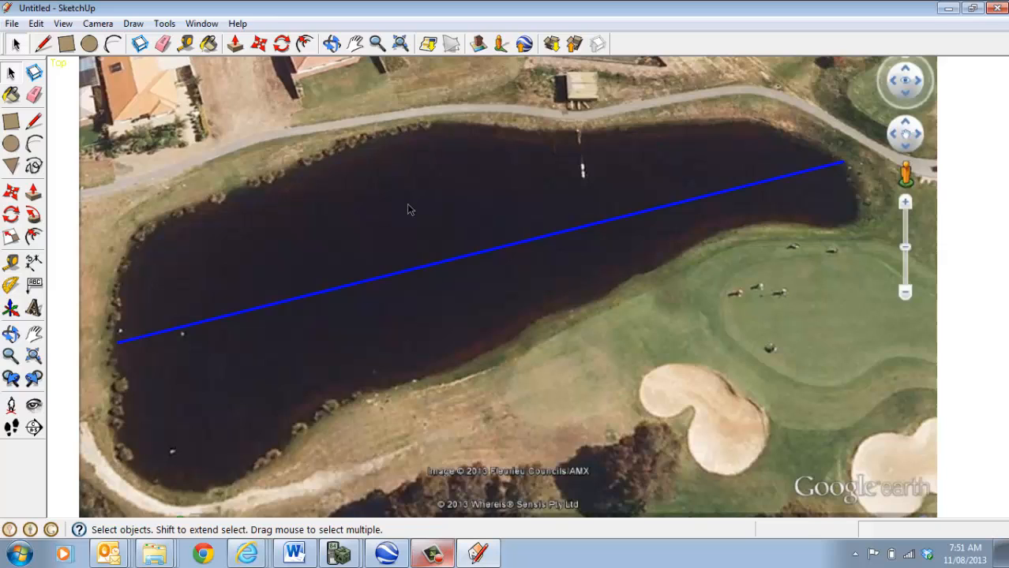
Divide the line along the lake into 11 equal segments
{"action": "right_click", "coordinate": [442, 269]}
{"action": "left_click", "coordinate": [489, 359]}
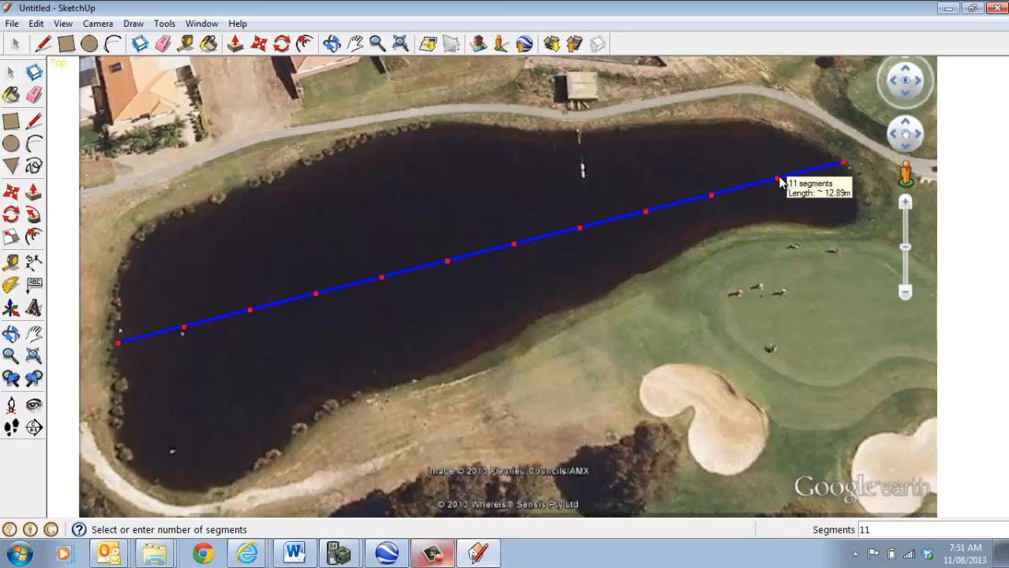
{"action": "left_click", "coordinate": [779, 180]}
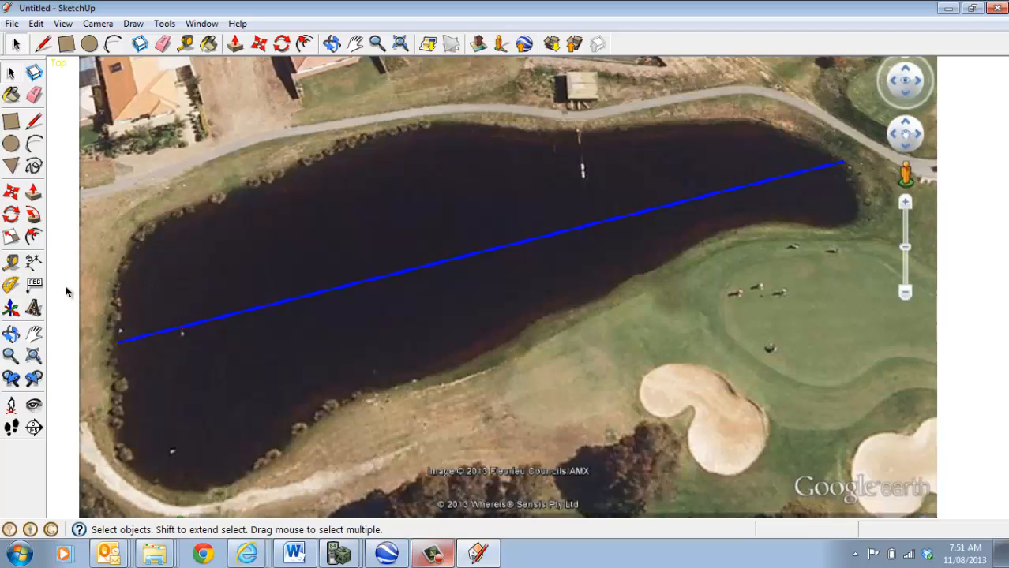
Create a protractor guide at 90 degrees to the lake line through the first division point from the lake's wide end
{"action": "left_click", "coordinate": [11, 287]}
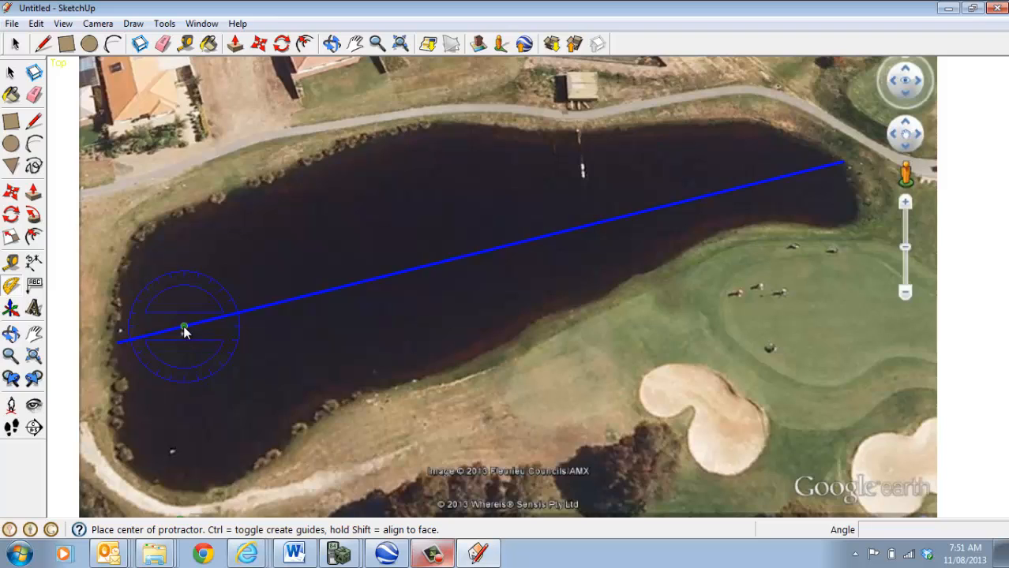
{"action": "left_click", "coordinate": [184, 329]}
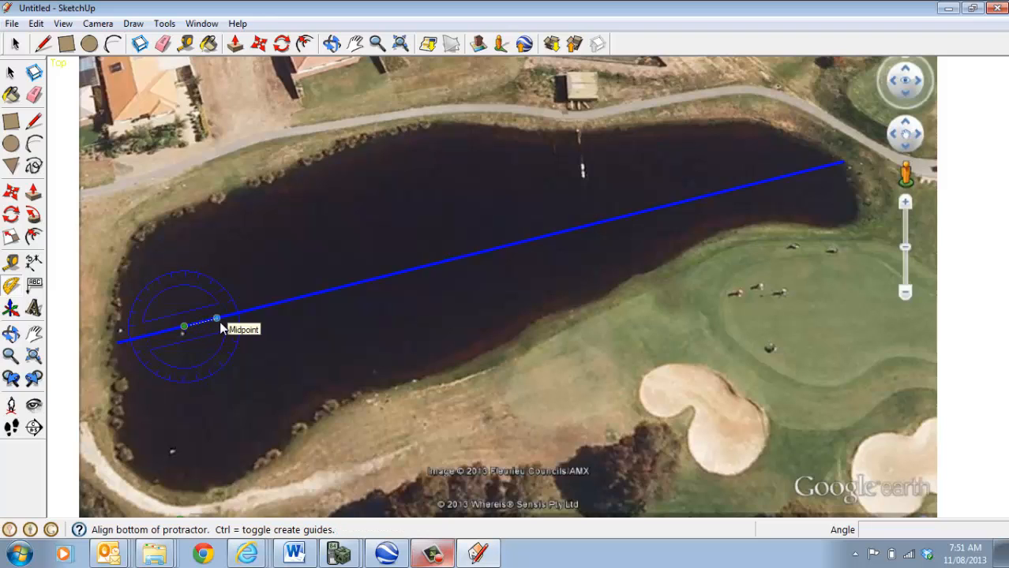
{"action": "left_click", "coordinate": [218, 319]}
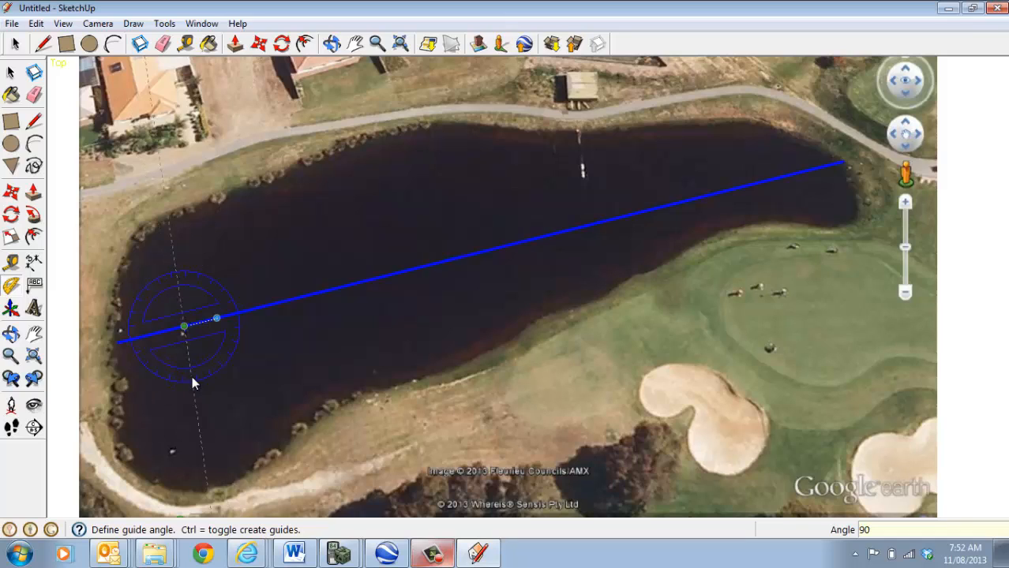
{"action": "key", "text": "Return"}
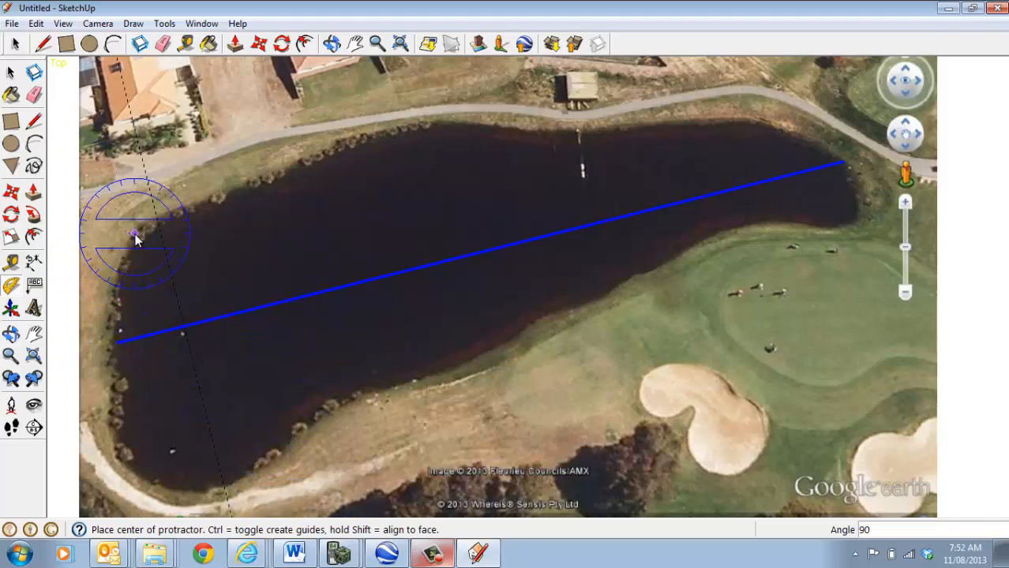
Draw a line about 52 m long along the perpendicular guide, from one shore of the lake to the other
{"action": "key", "text": "l"}
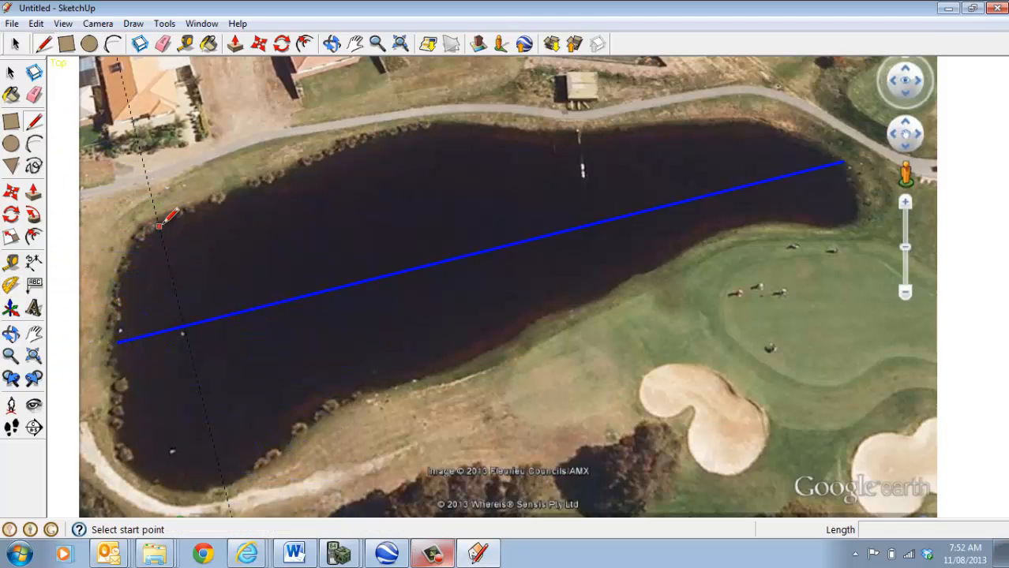
{"action": "left_click", "coordinate": [157, 218]}
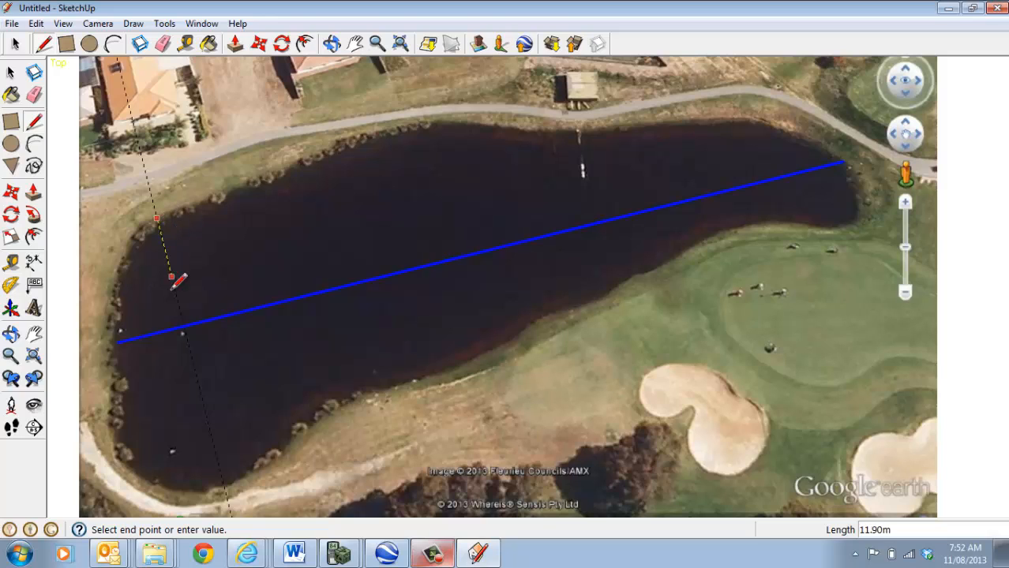
{"action": "left_click", "coordinate": [223, 484]}
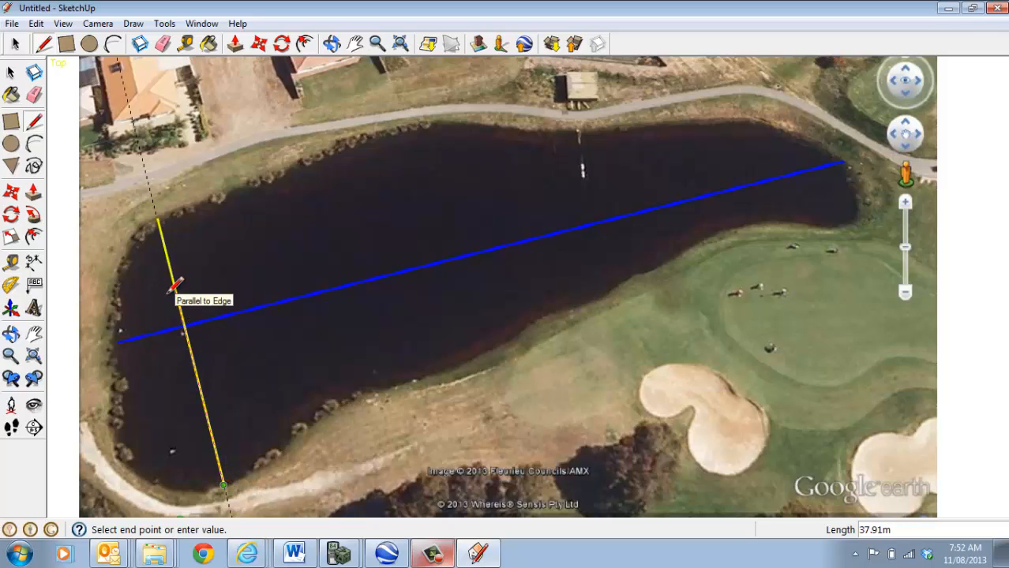
{"action": "key", "text": "Escape"}
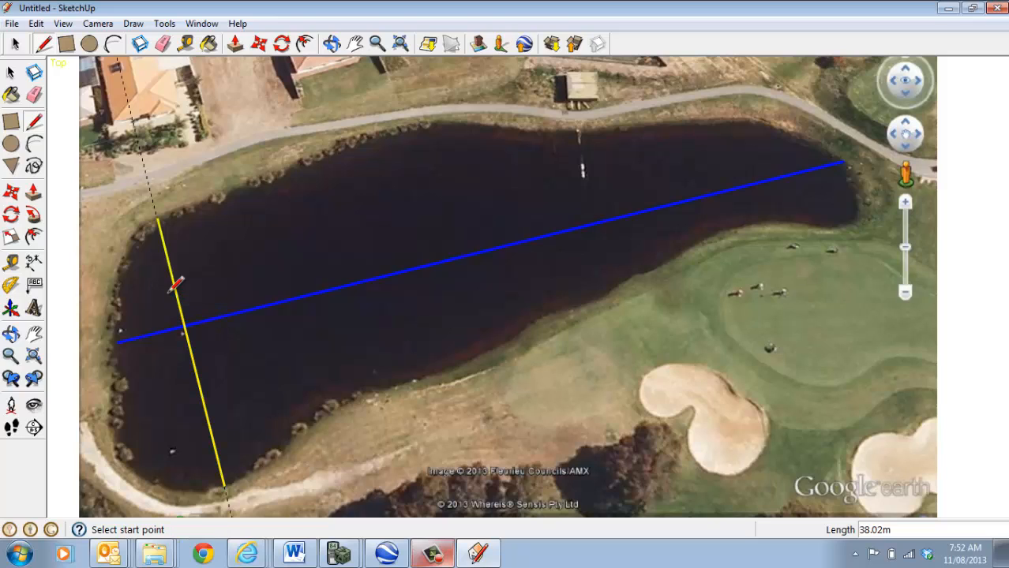
Measure the cross line between the two shores with the Tape Measure
{"action": "left_click", "coordinate": [11, 262]}
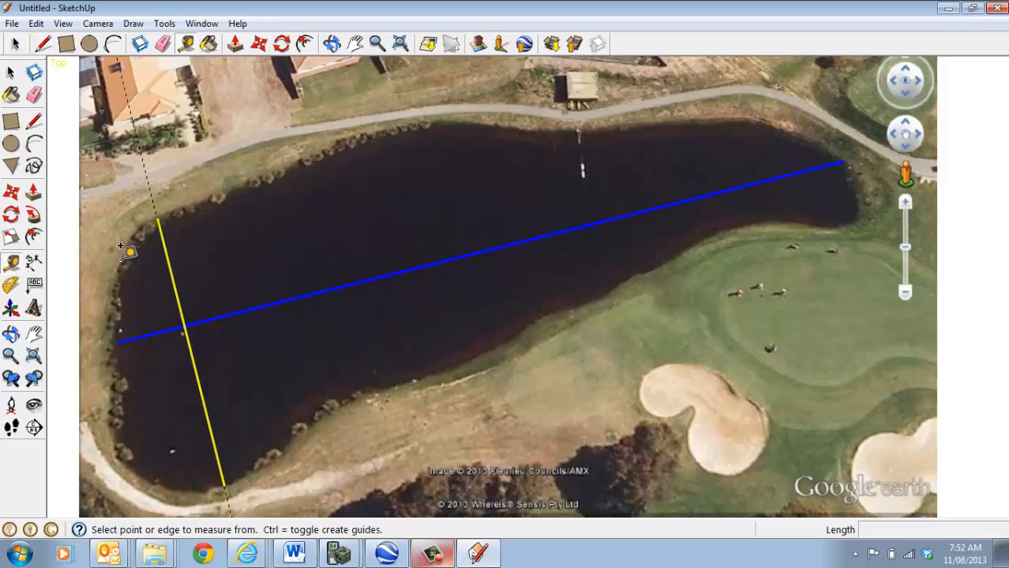
{"action": "left_click", "coordinate": [161, 213]}
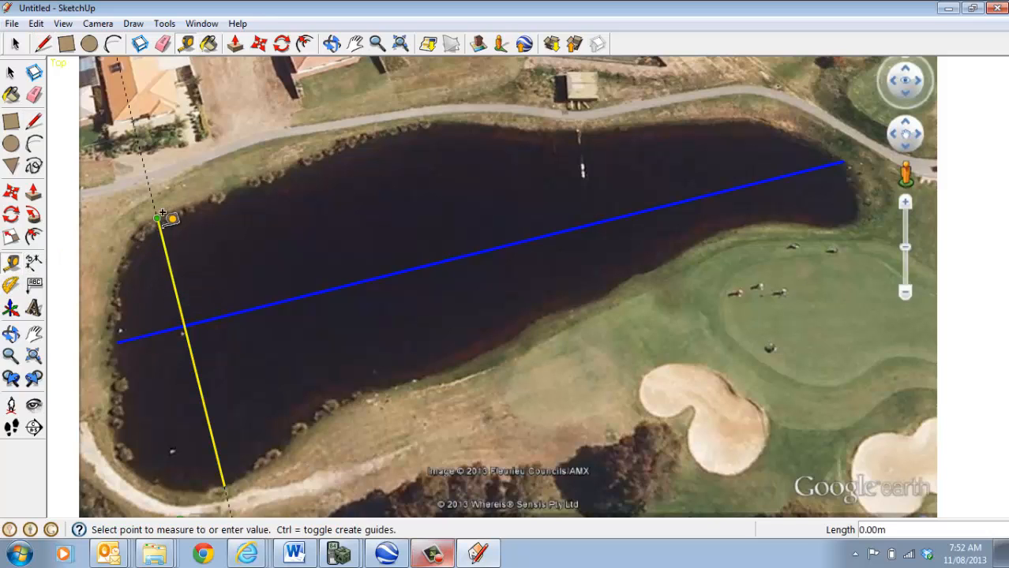
{"action": "left_click", "coordinate": [223, 468]}
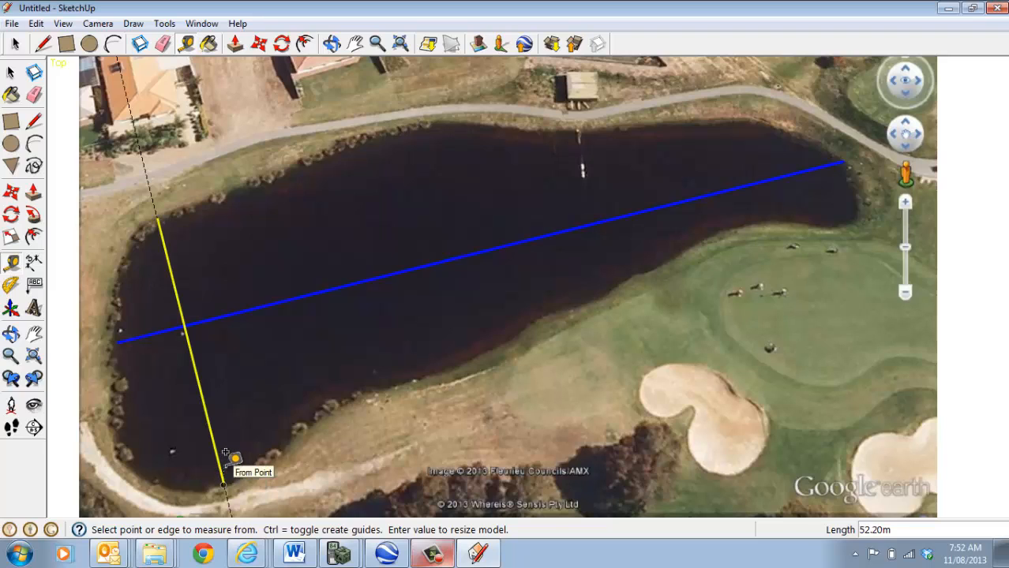
Select a single segment of the lake line to check the division, and clear the selection
{"action": "left_click", "coordinate": [11, 72]}
{"action": "left_click", "coordinate": [317, 295]}
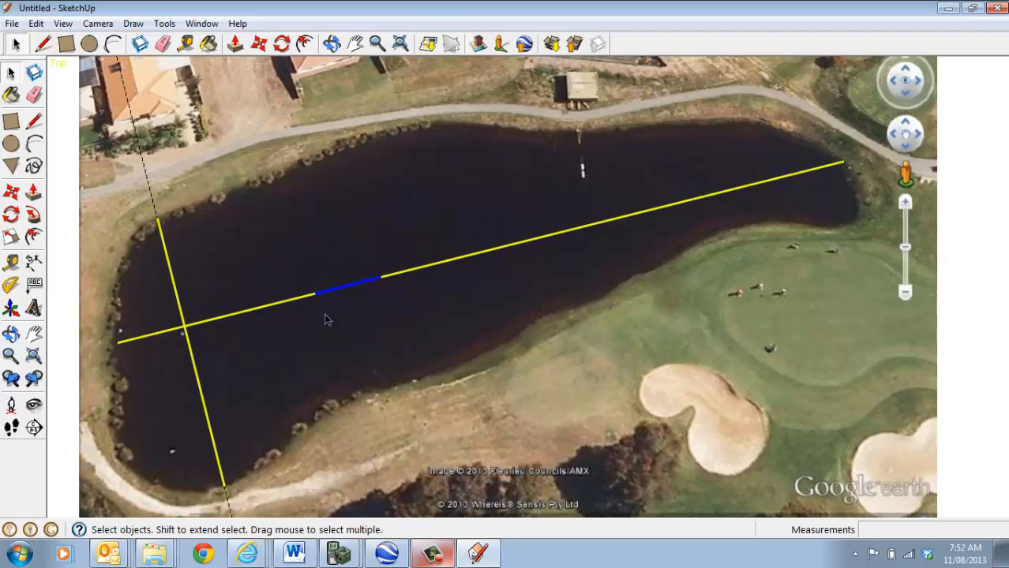
{"action": "left_click", "coordinate": [389, 318]}
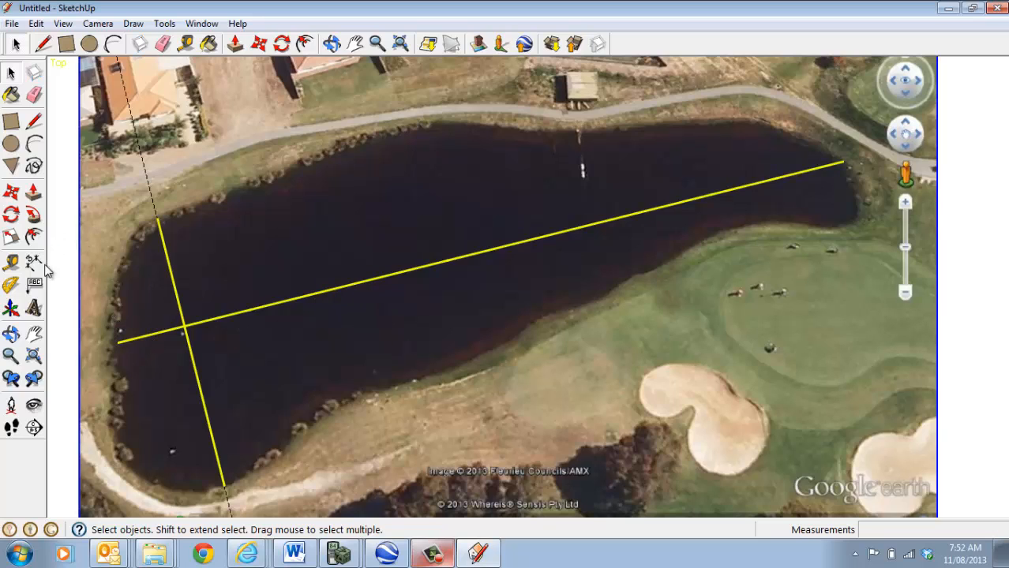
Create protractor guides at 90 degrees to the lake line through the second and third division points from the wide end
{"action": "left_click", "coordinate": [11, 287]}
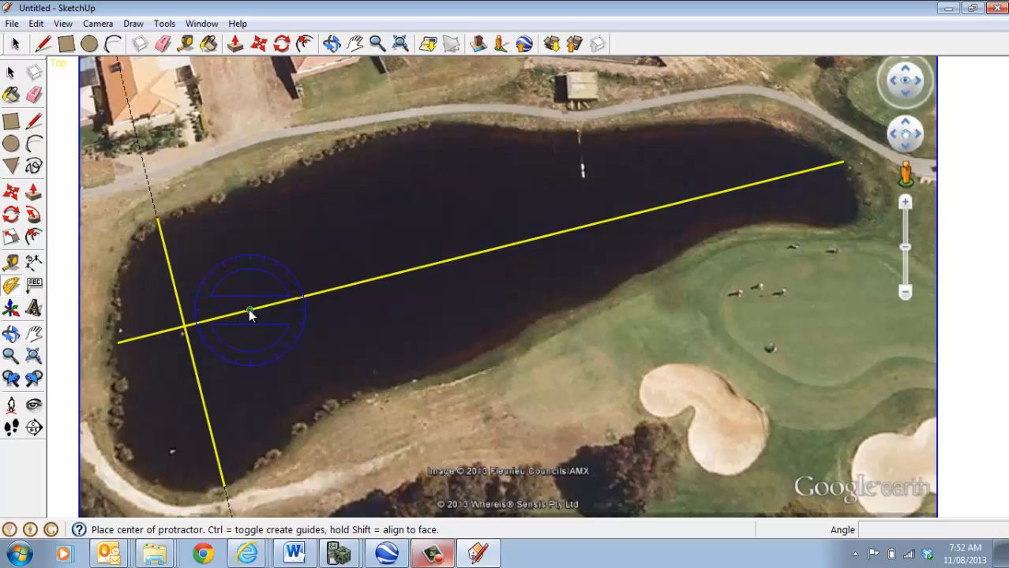
{"action": "left_click", "coordinate": [249, 312]}
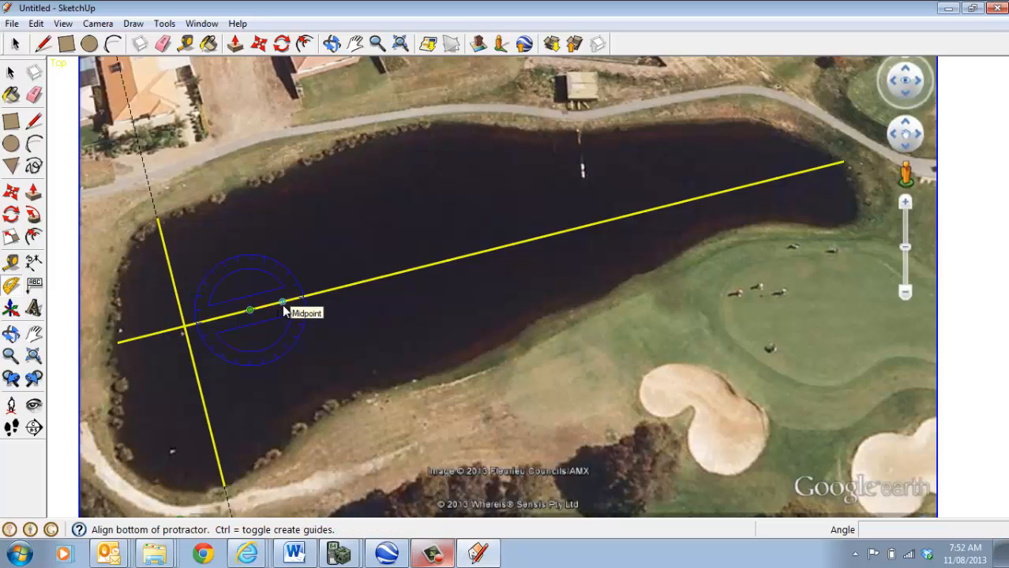
{"action": "left_click", "coordinate": [280, 302]}
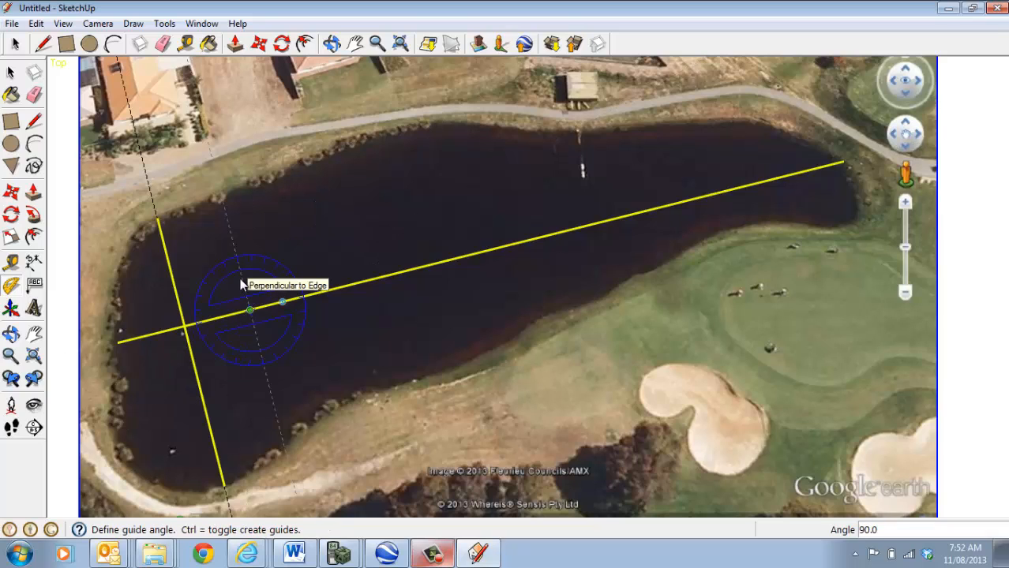
{"action": "left_click", "coordinate": [241, 284]}
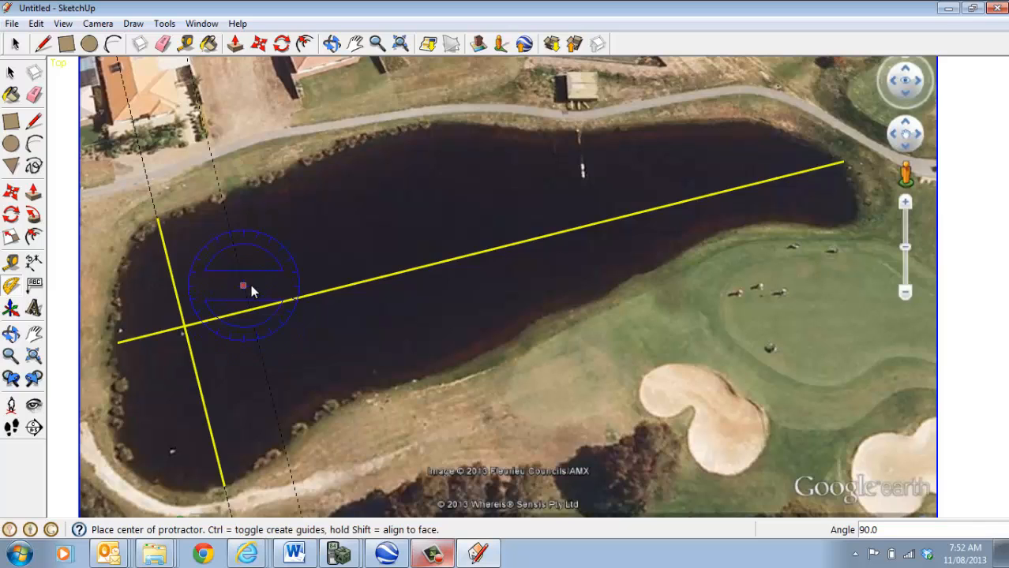
{"action": "left_click", "coordinate": [316, 295]}
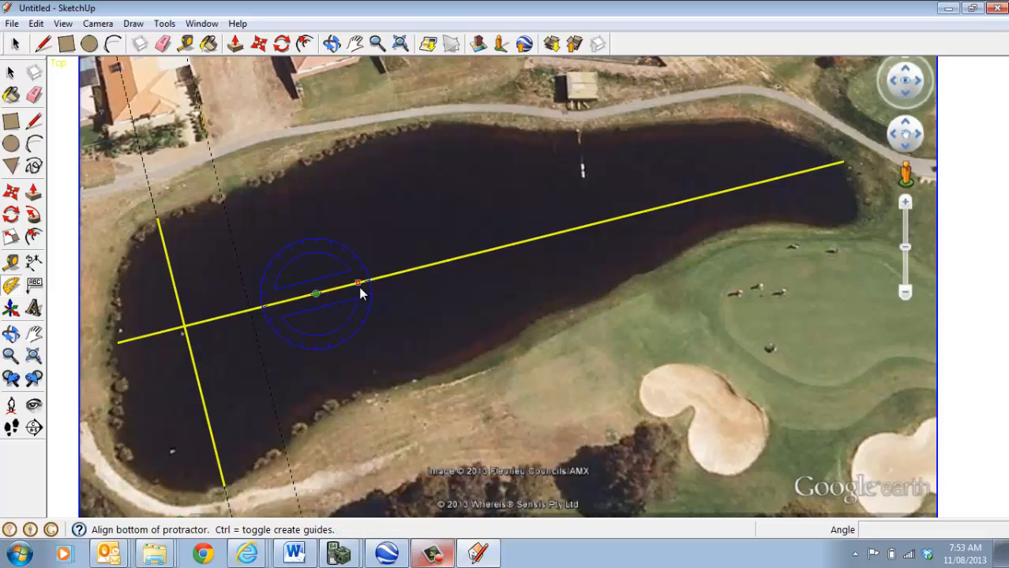
{"action": "left_click", "coordinate": [359, 288]}
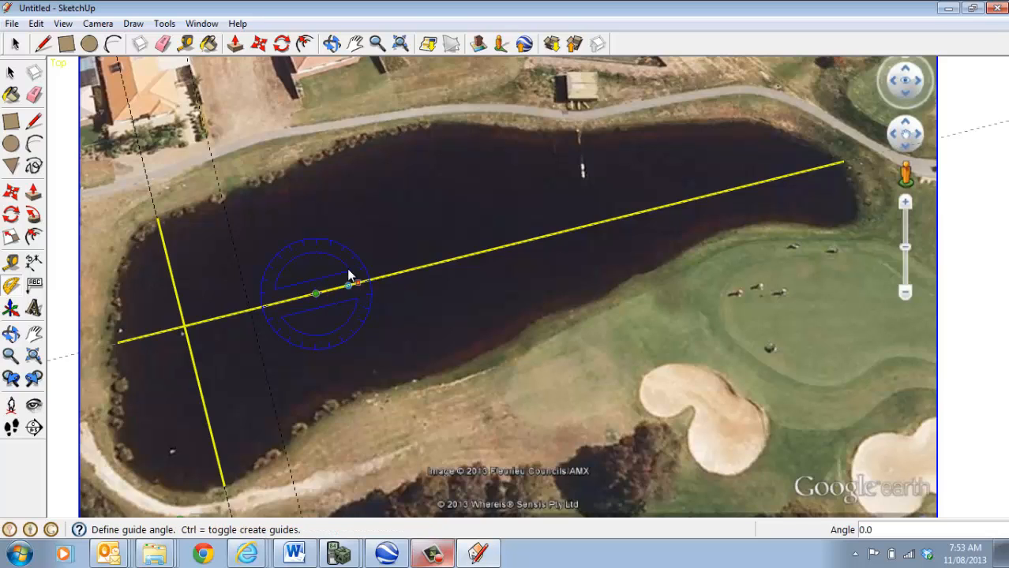
{"action": "left_click", "coordinate": [306, 263]}
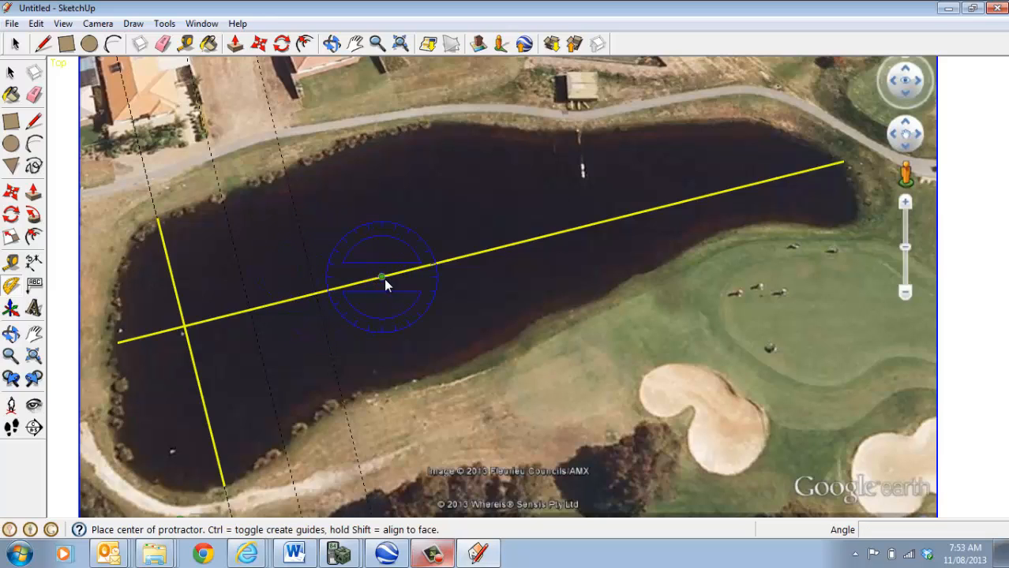
Add 90-degree protractor guides to the lake line through its fourth and fifth division points
{"action": "left_click", "coordinate": [383, 278]}
{"action": "left_click", "coordinate": [412, 276]}
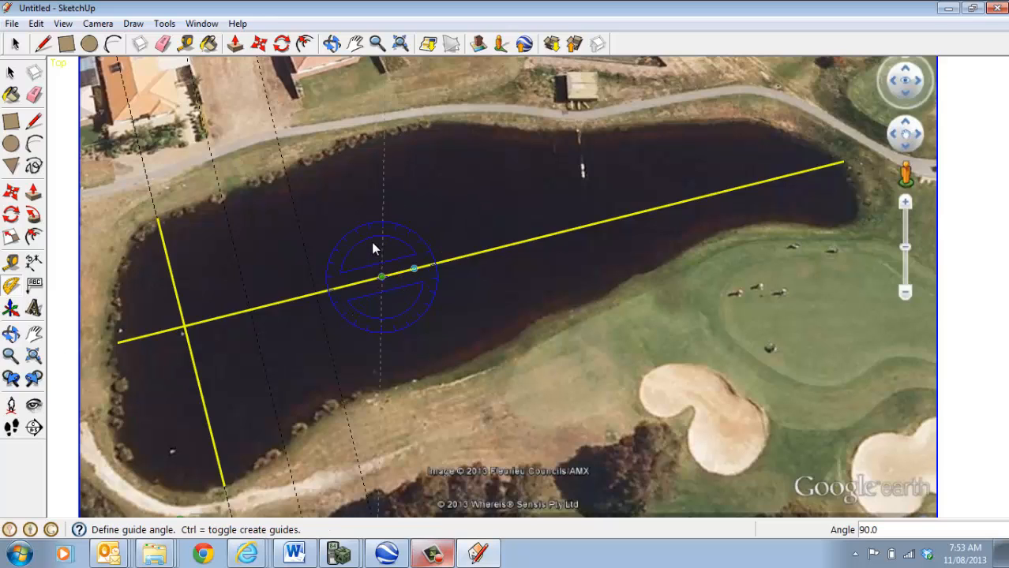
{"action": "left_click", "coordinate": [367, 247]}
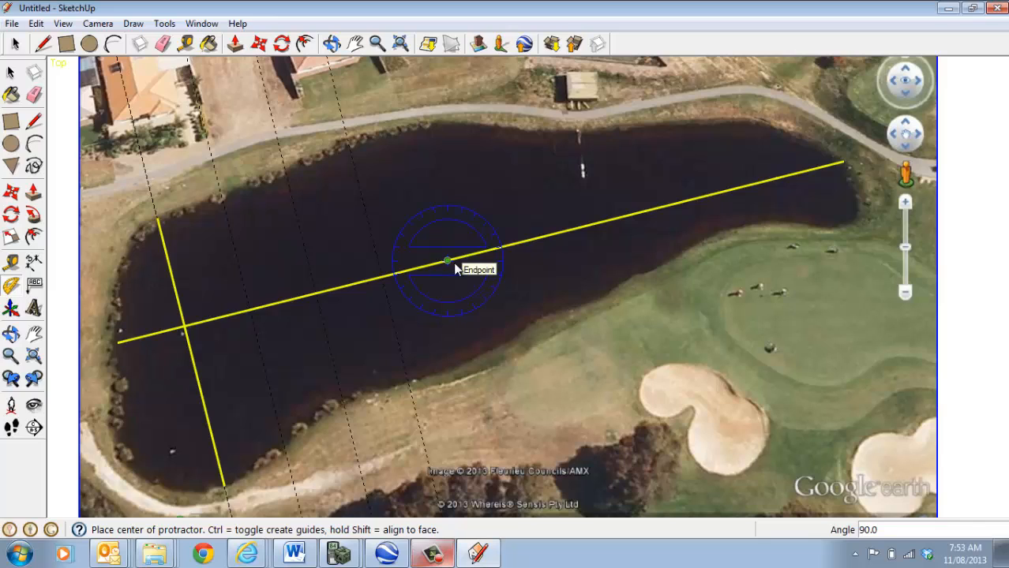
{"action": "left_click", "coordinate": [454, 262]}
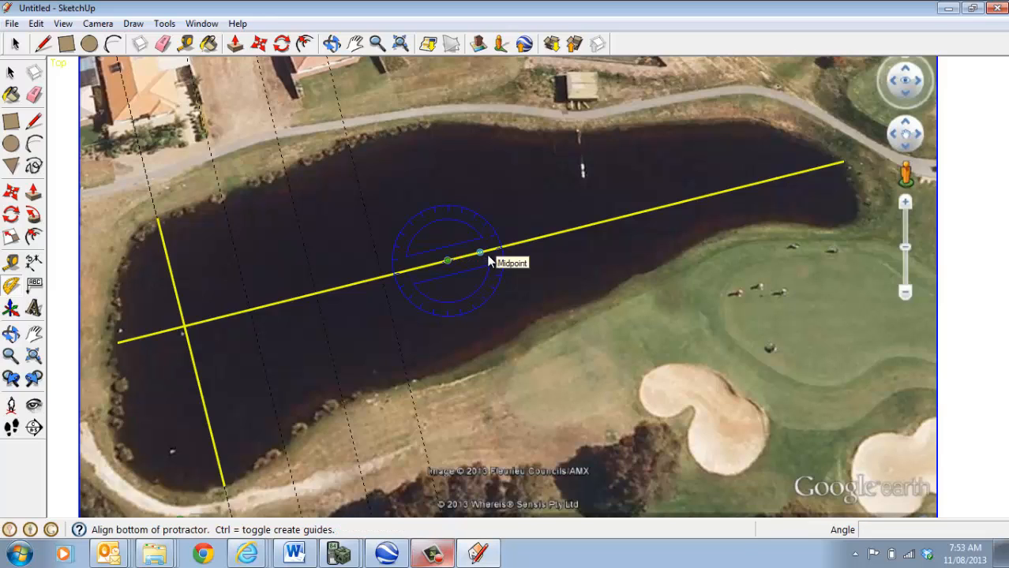
{"action": "left_click", "coordinate": [489, 254]}
{"action": "left_click", "coordinate": [444, 233]}
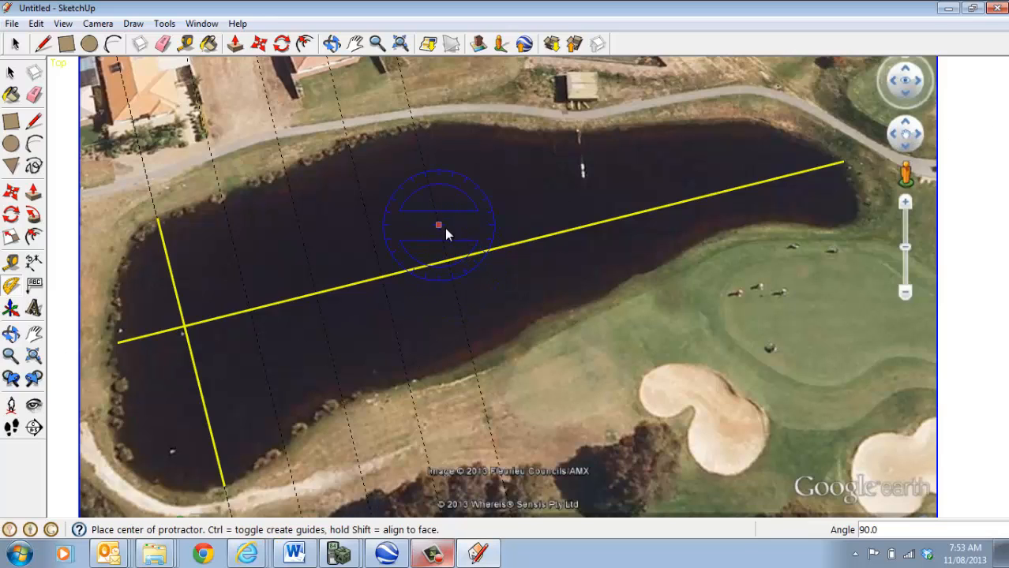
Add 90-degree protractor guides to the lake line through its sixth and seventh division points
{"action": "left_click", "coordinate": [513, 247]}
{"action": "left_click", "coordinate": [543, 237]}
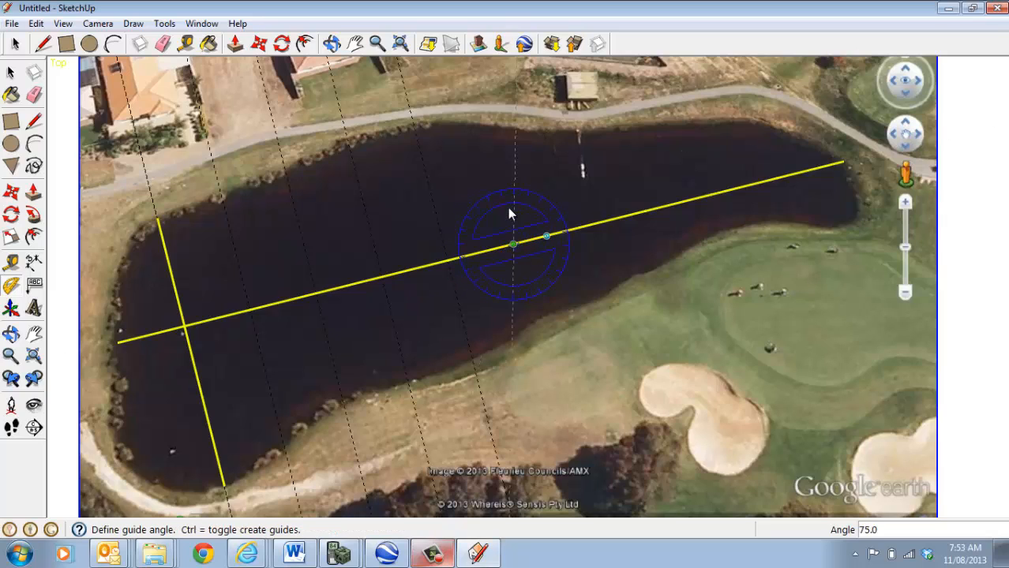
{"action": "left_click", "coordinate": [503, 211]}
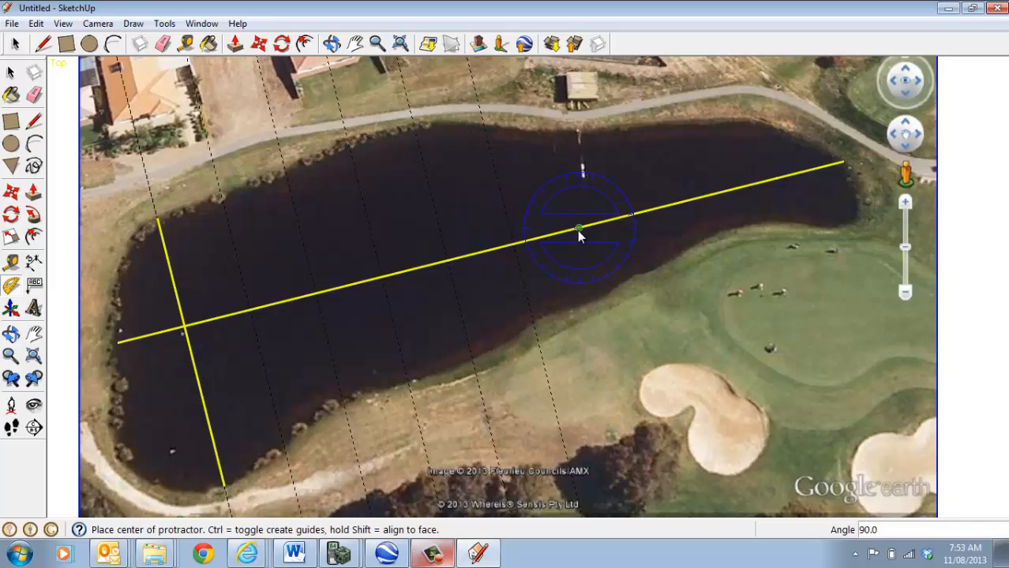
{"action": "left_click", "coordinate": [580, 230]}
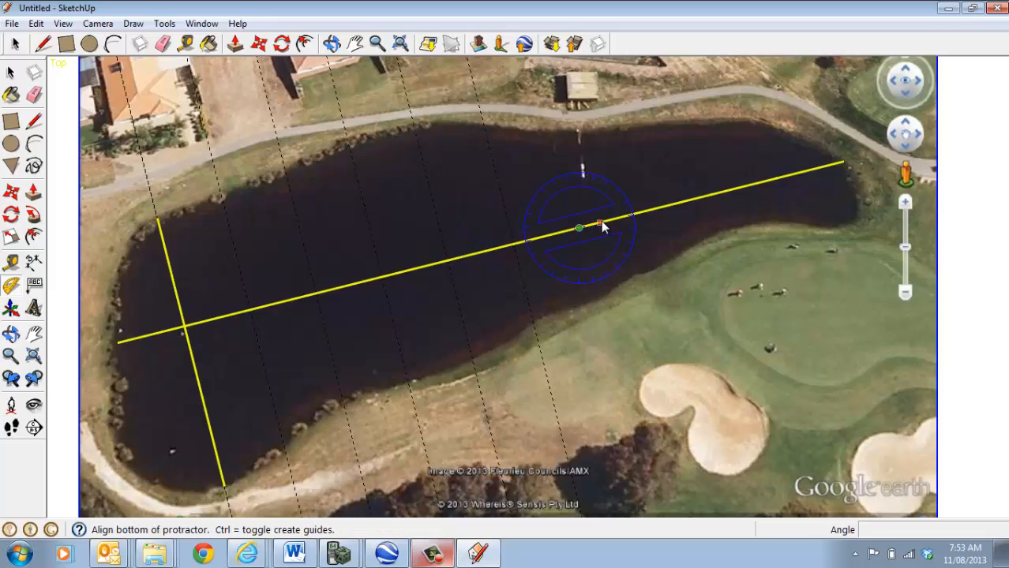
{"action": "left_click", "coordinate": [602, 227]}
{"action": "left_click", "coordinate": [574, 209]}
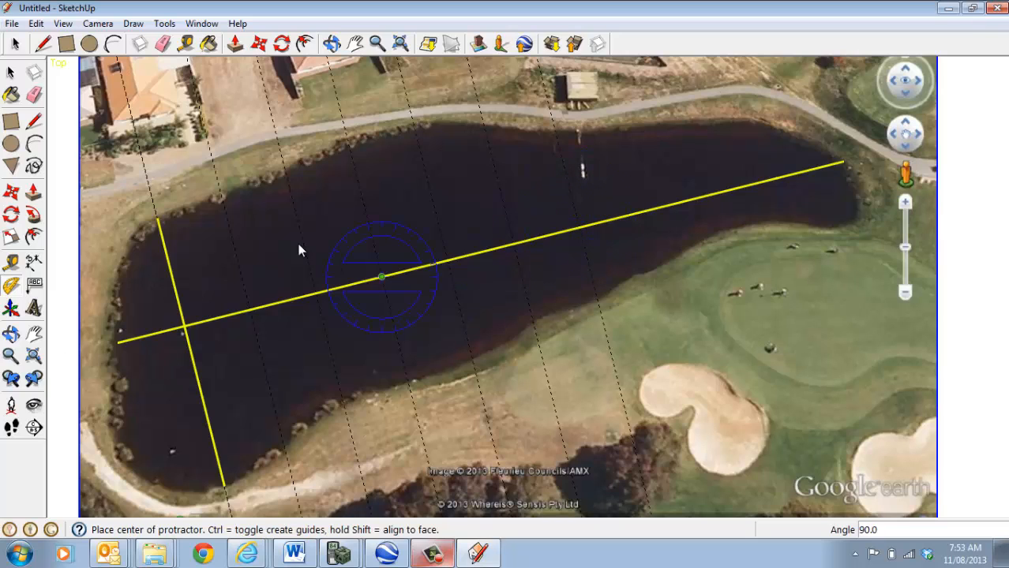
Draw a line about 49 m long from shore to shore along the second perpendicular guide
{"action": "left_click", "coordinate": [34, 120]}
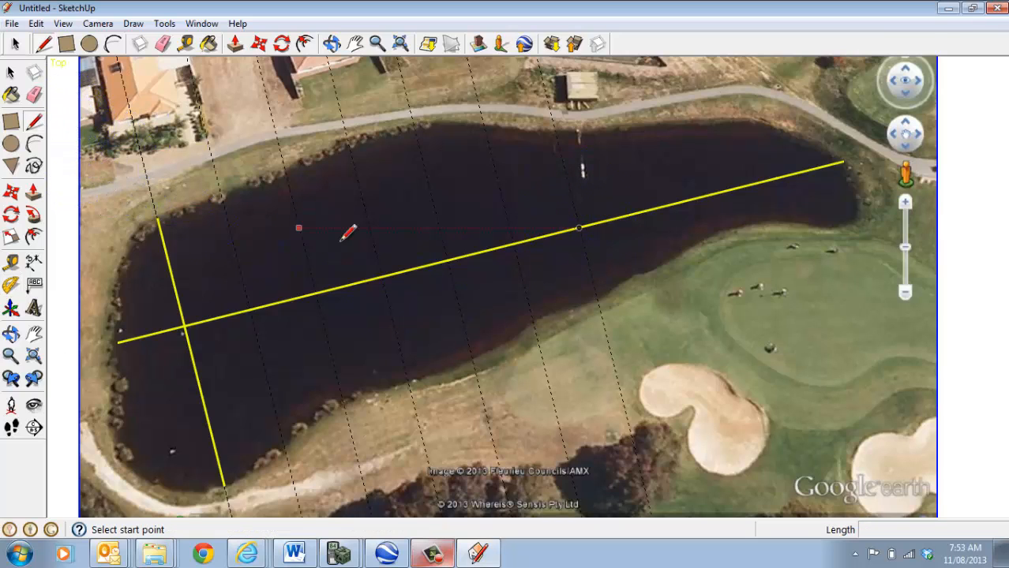
{"action": "left_click", "coordinate": [282, 445]}
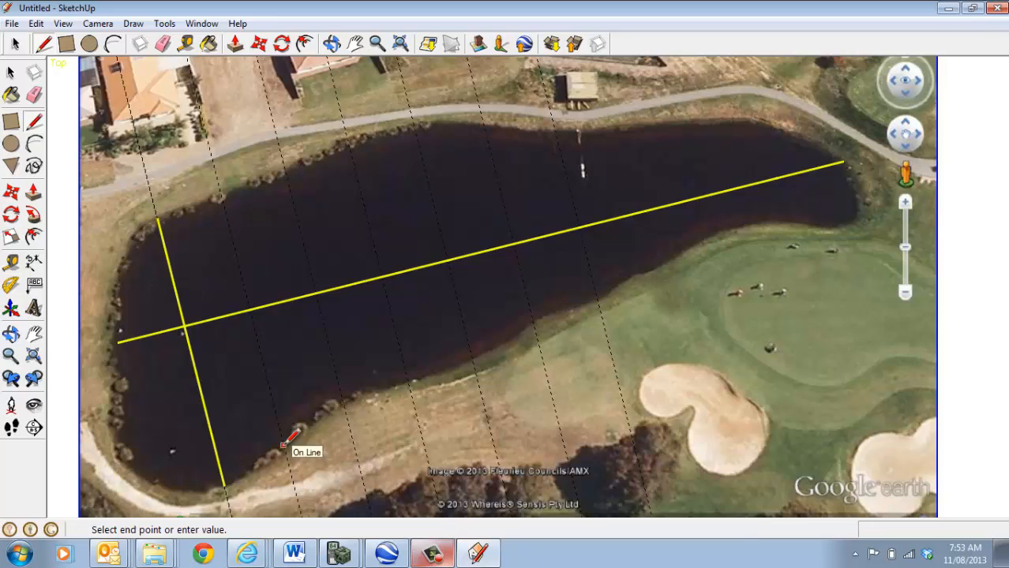
{"action": "left_click", "coordinate": [221, 195]}
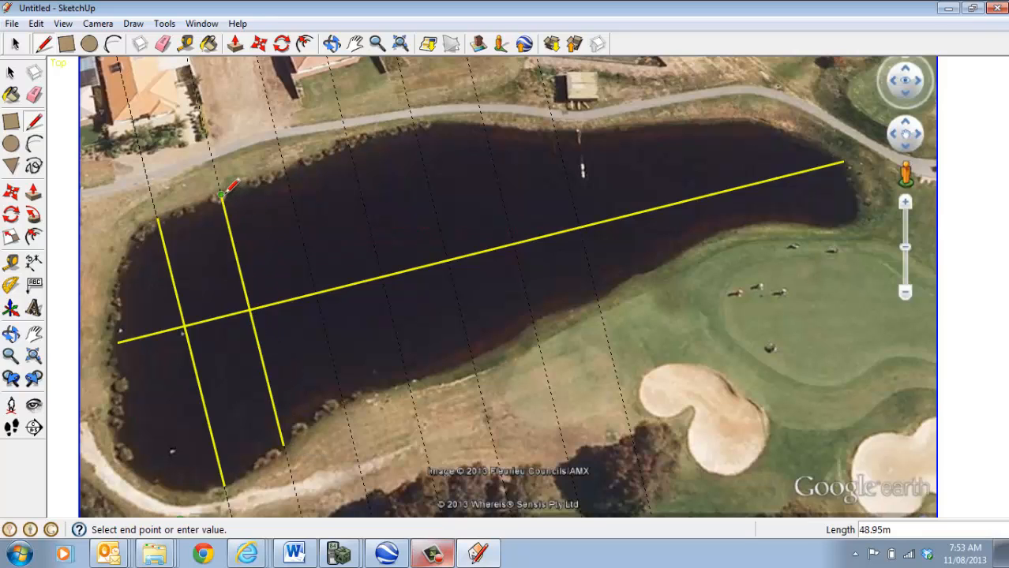
{"action": "left_click", "coordinate": [341, 398]}
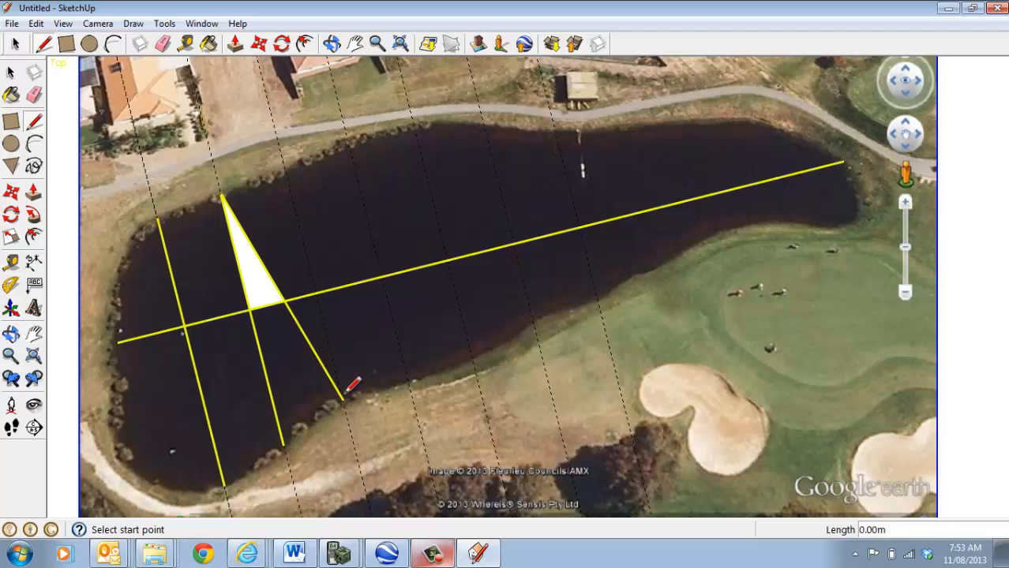
{"action": "left_click", "coordinate": [37, 24]}
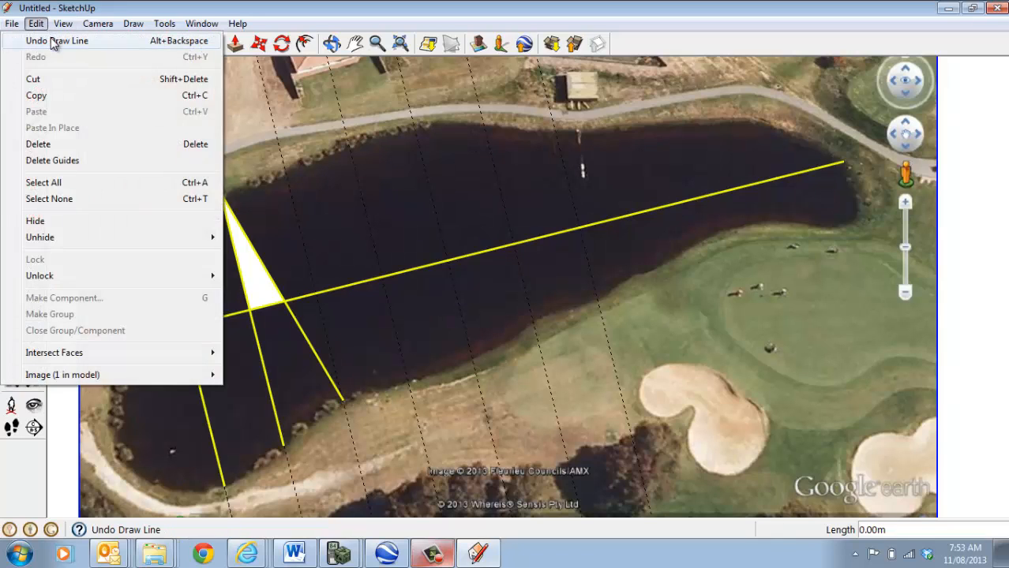
{"action": "left_click", "coordinate": [50, 41]}
Draw separate shore-to-shore lines along the third and fourth perpendicular guides
{"action": "left_click", "coordinate": [342, 398]}
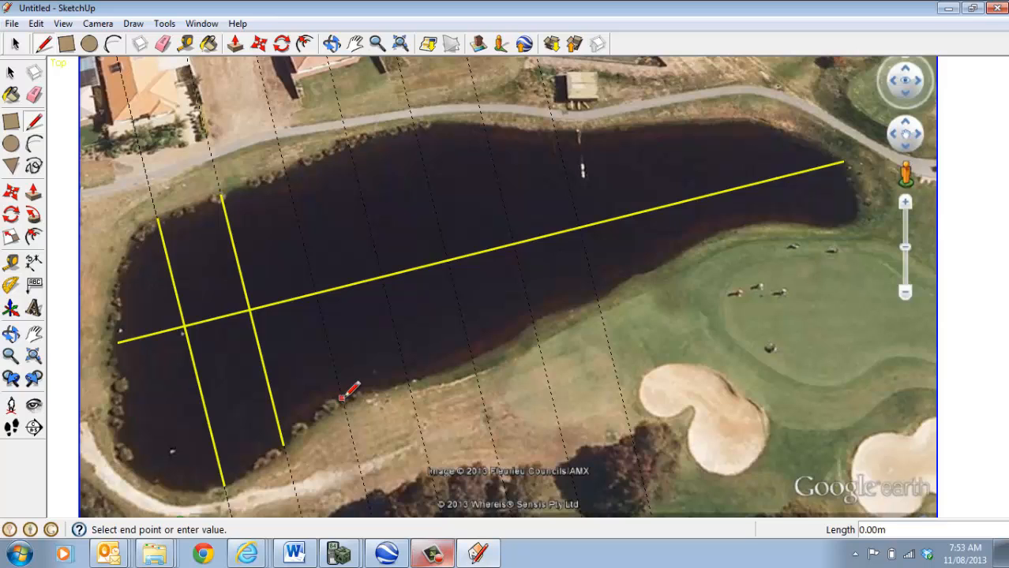
{"action": "left_click", "coordinate": [284, 165]}
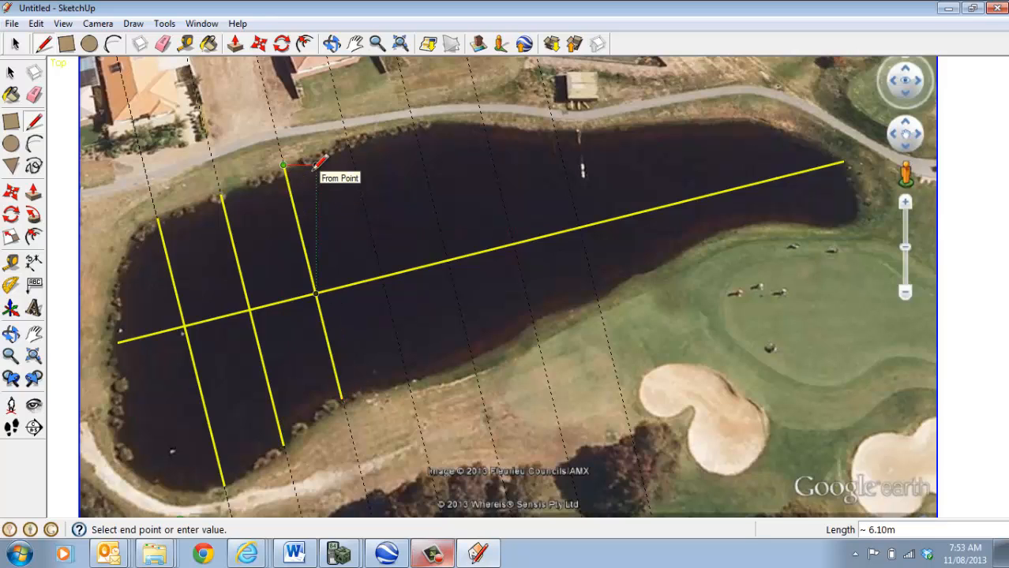
{"action": "key", "text": "Escape"}
{"action": "left_click", "coordinate": [408, 380]}
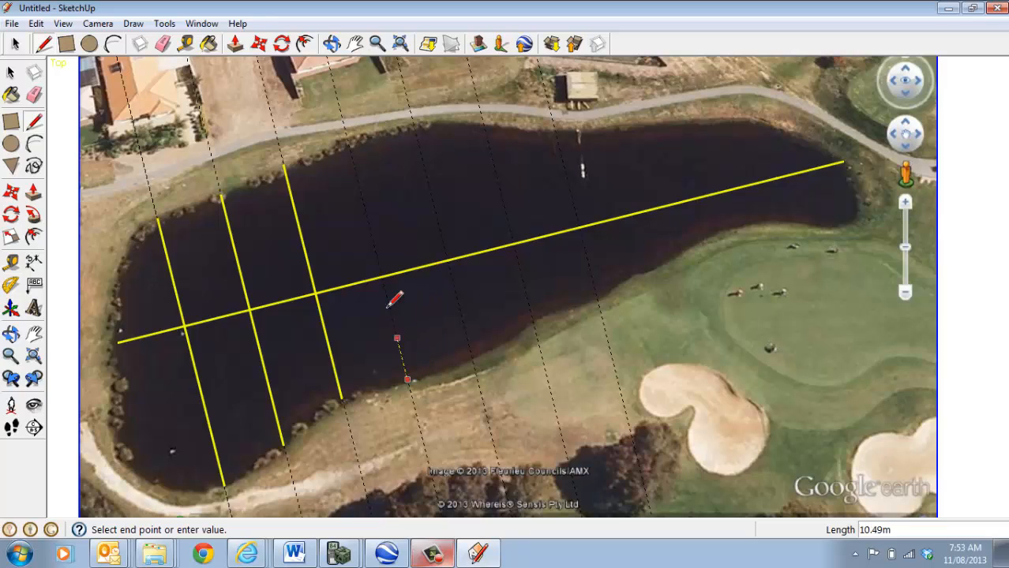
{"action": "left_click", "coordinate": [347, 142]}
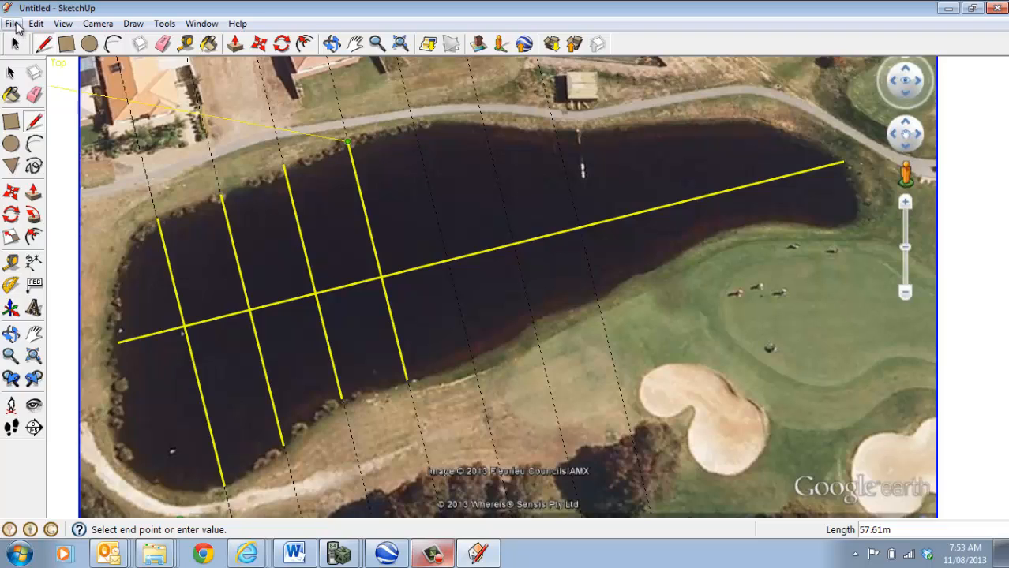
Save the model to the Desktop as lake b Simpsons and end the pending line
{"action": "left_click", "coordinate": [12, 23]}
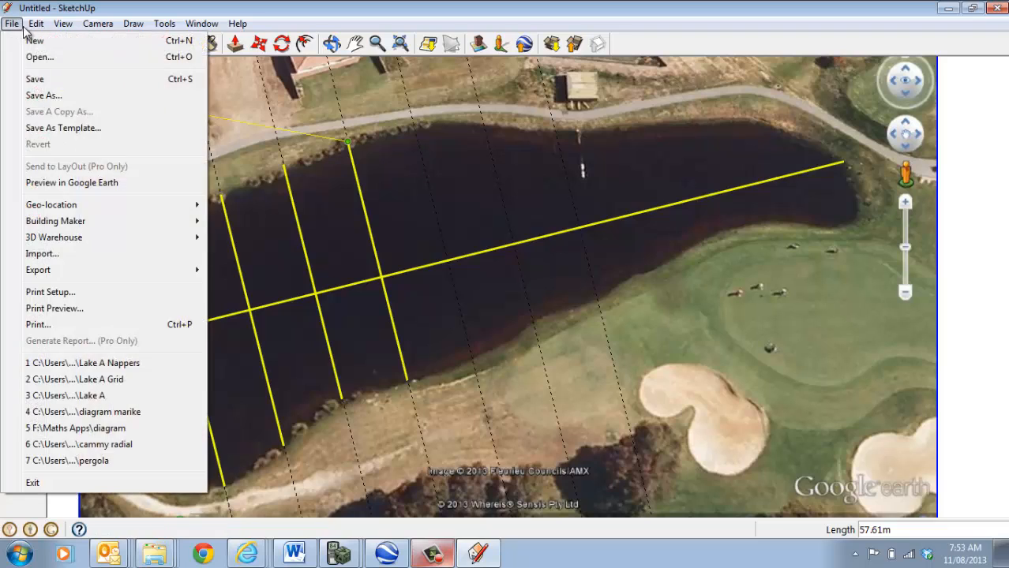
{"action": "left_click", "coordinate": [44, 95]}
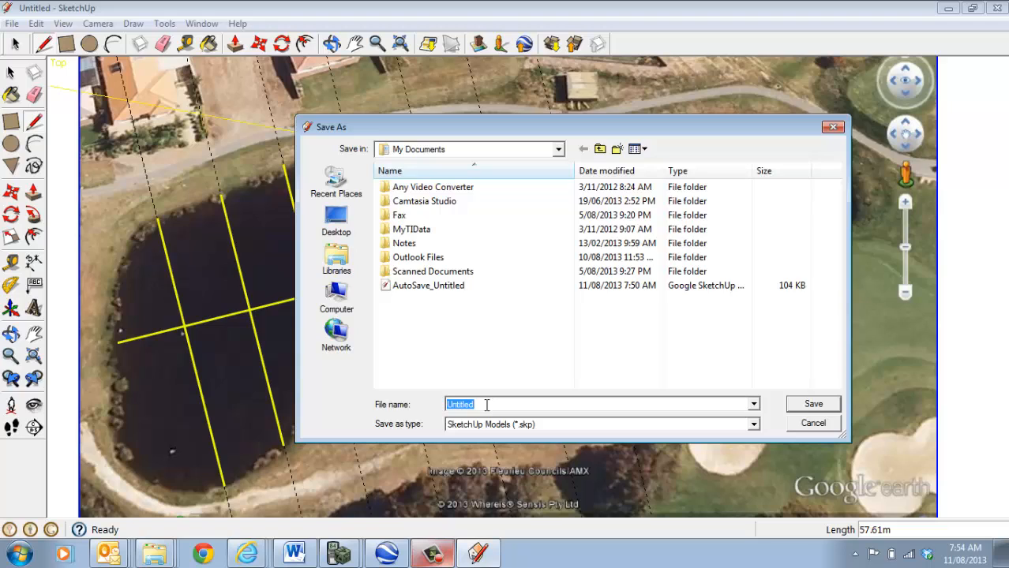
{"action": "key", "text": "BackSpace"}
{"action": "type", "text": "lake b Simpsons"}
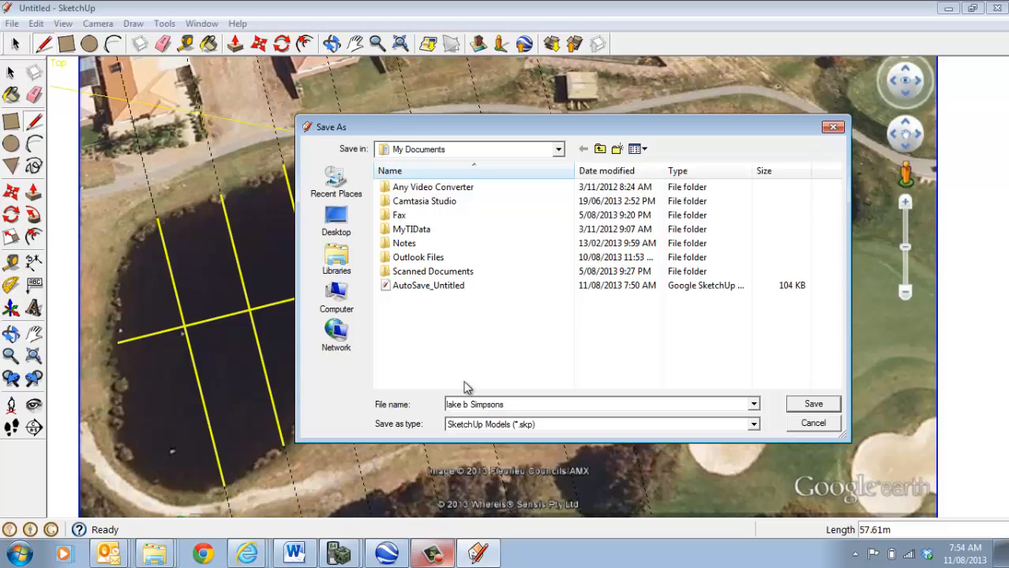
{"action": "left_click", "coordinate": [334, 223]}
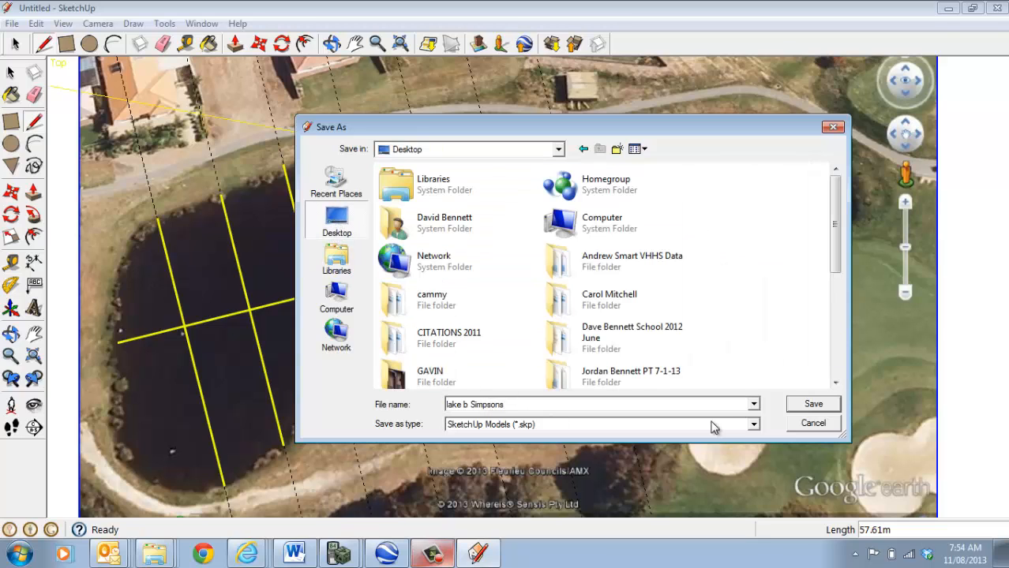
{"action": "left_click", "coordinate": [828, 408]}
{"action": "left_click", "coordinate": [348, 142]}
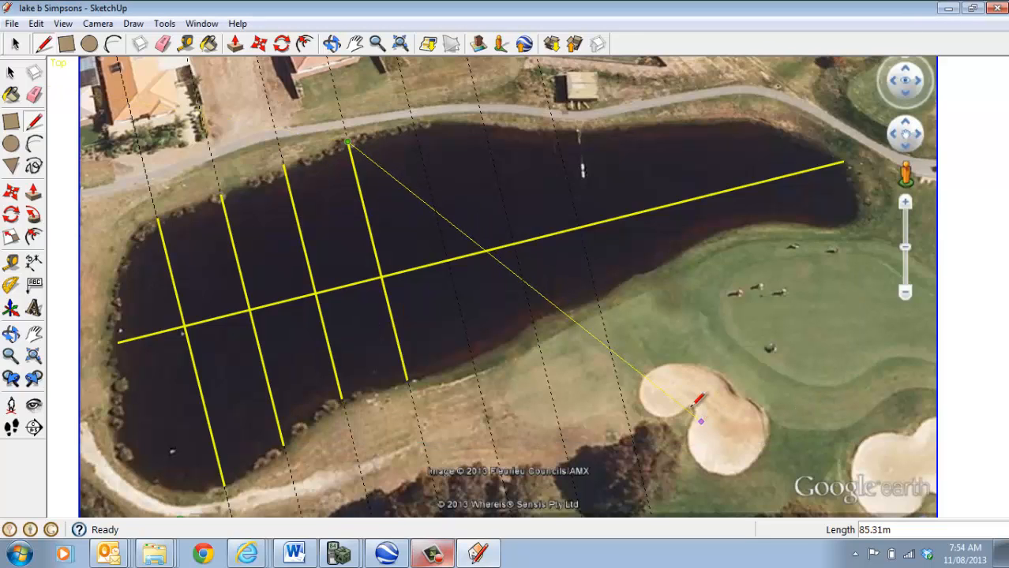
{"action": "key", "text": "Escape"}
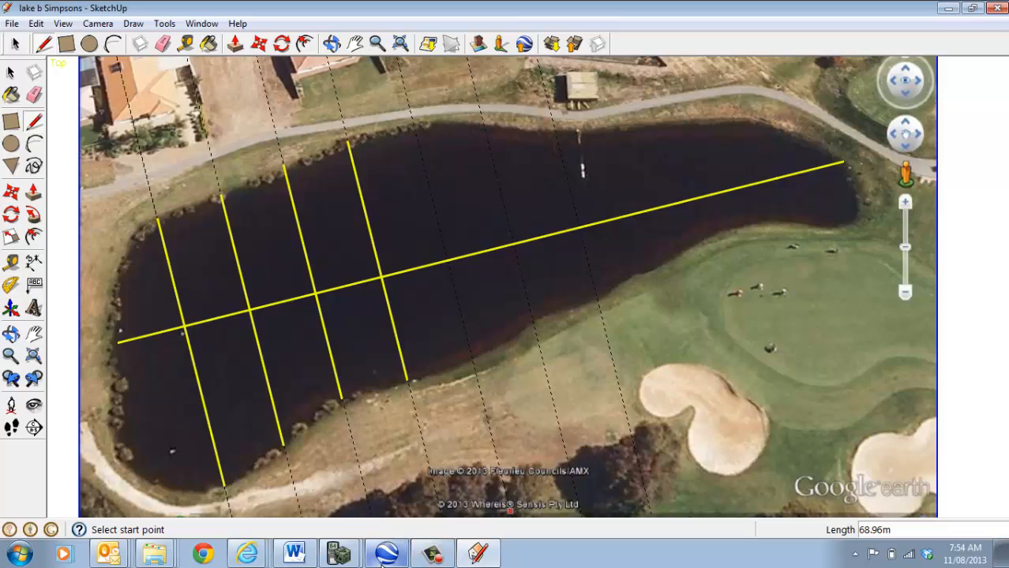
Switch to the Word document and paste the captured lake screenshot on the blank page below the triangle drawing
{"action": "left_click", "coordinate": [300, 555]}
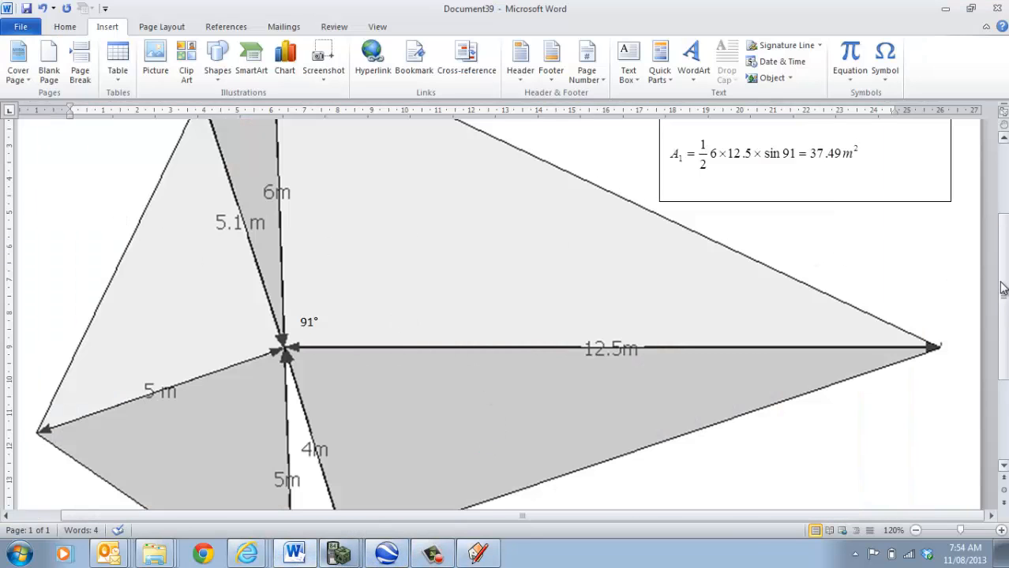
{"action": "scroll", "coordinate": [998, 282], "scroll_direction": "down", "scroll_amount": 3}
{"action": "left_click", "coordinate": [705, 373]}
{"action": "key", "text": "Up"}
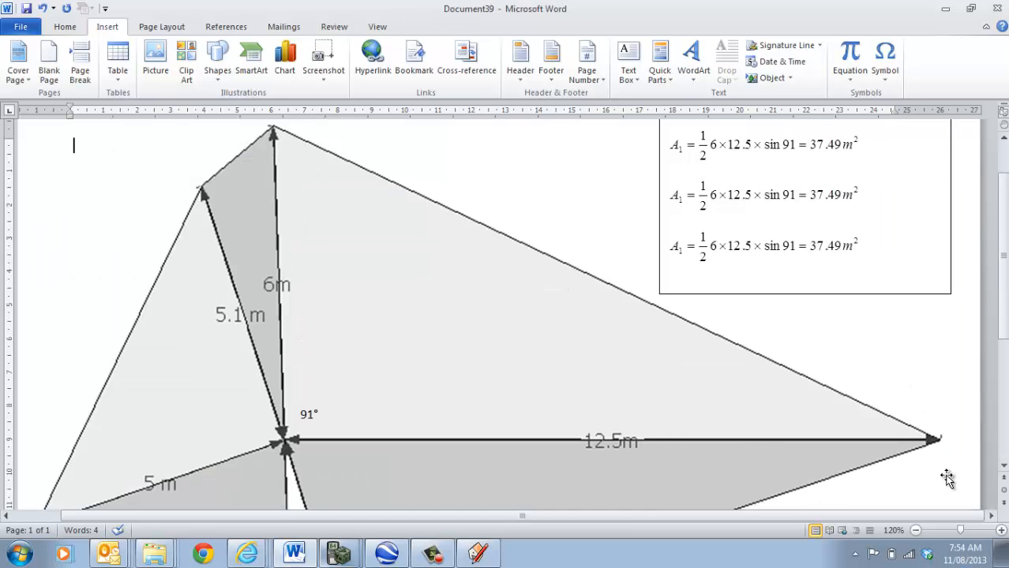
{"action": "scroll", "coordinate": [946, 473], "scroll_direction": "down", "scroll_amount": 4}
{"action": "left_click", "coordinate": [910, 444]}
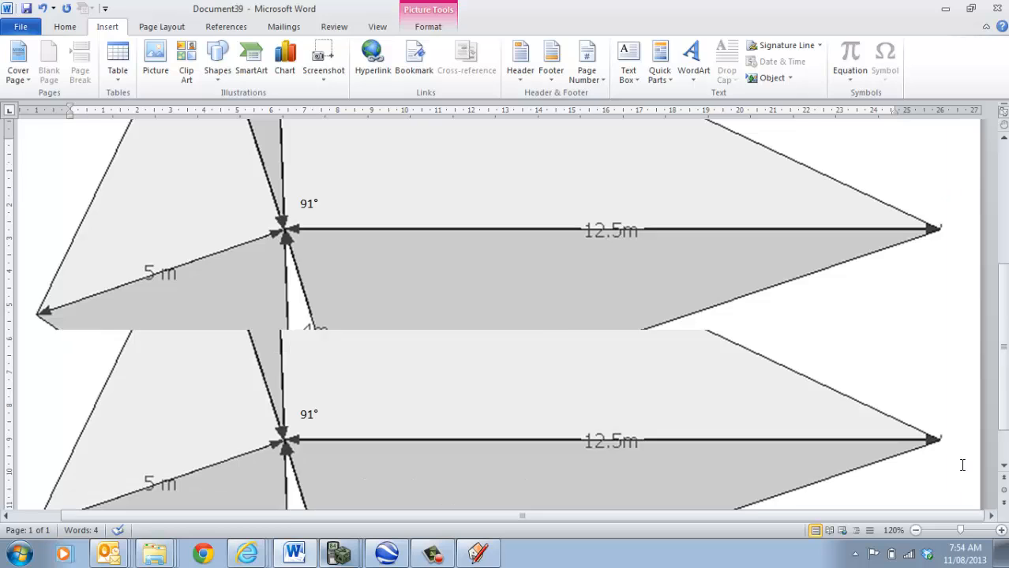
{"action": "left_click", "coordinate": [962, 466]}
{"action": "scroll", "coordinate": [962, 466], "scroll_direction": "down", "scroll_amount": 7}
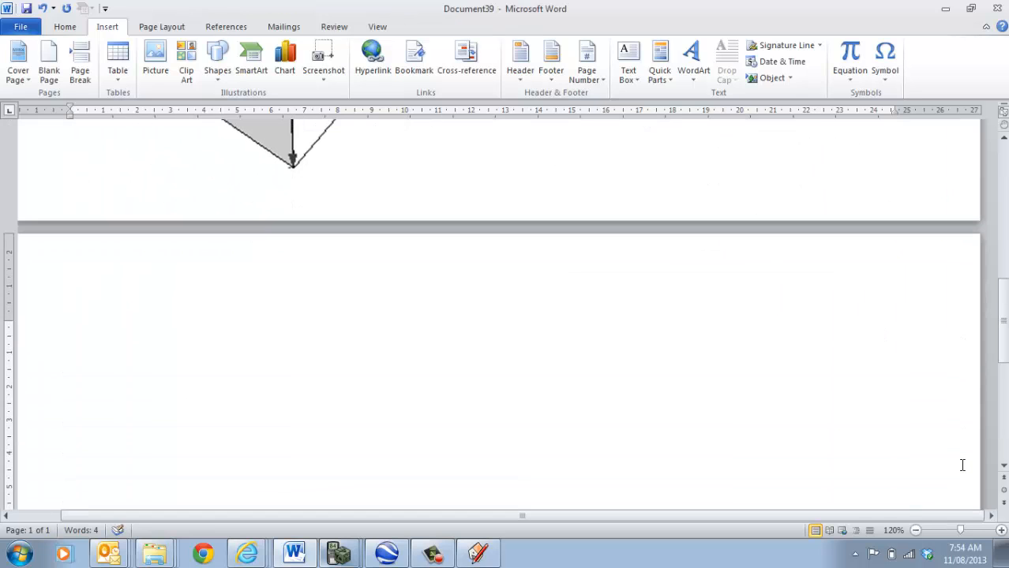
{"action": "right_click", "coordinate": [509, 248]}
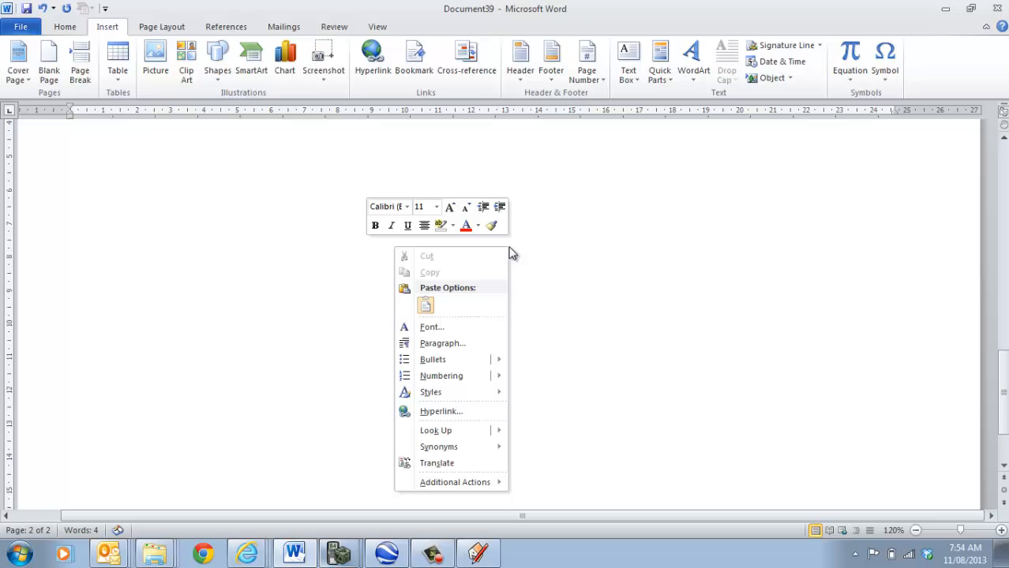
{"action": "left_click", "coordinate": [425, 305]}
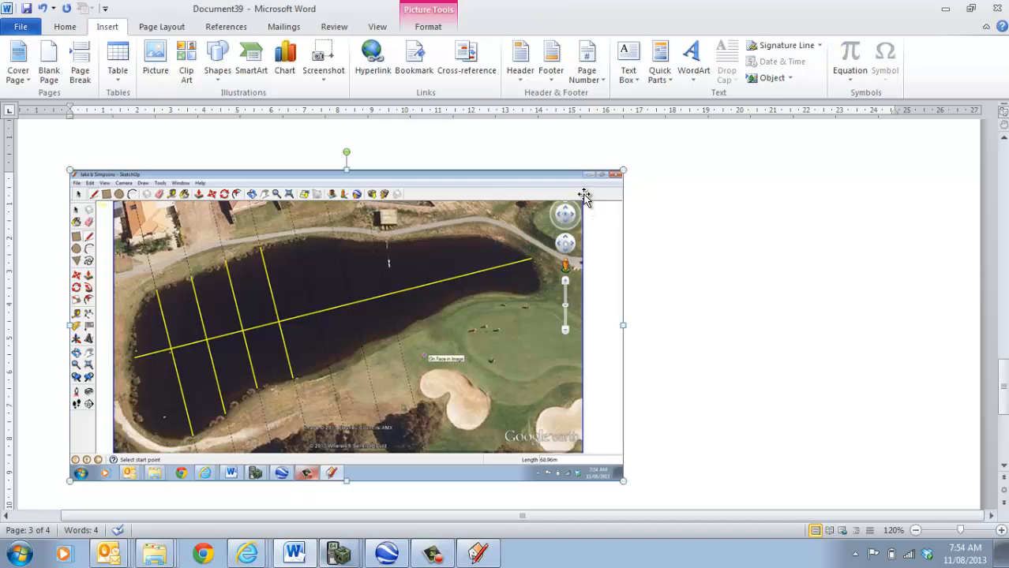
Crop the pasted screenshot to the lake area, about 12.5 cm wide by 6.51 cm high, removing the surrounding SketchUp interface
{"action": "double_click", "coordinate": [583, 196]}
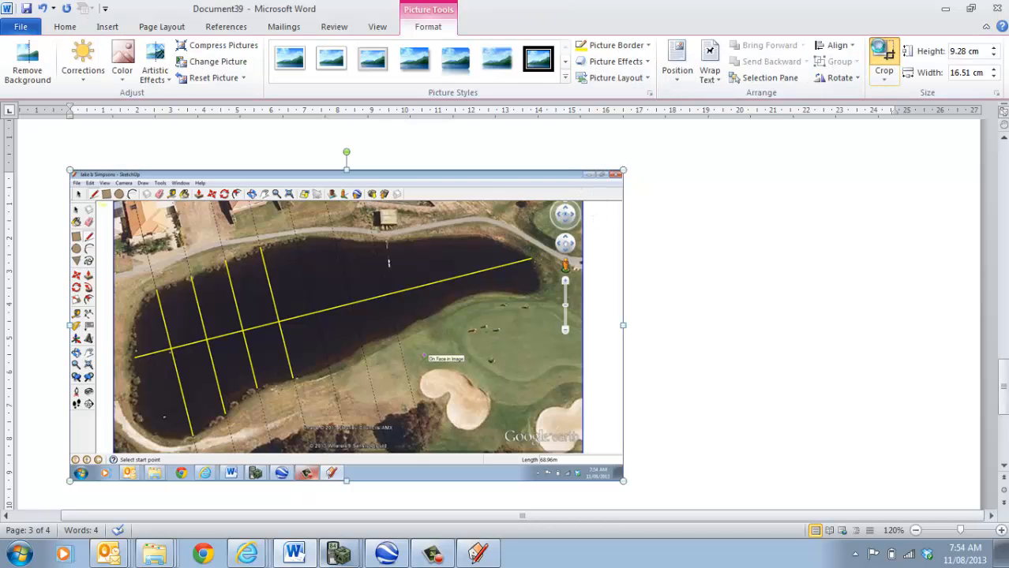
{"action": "left_click", "coordinate": [883, 54]}
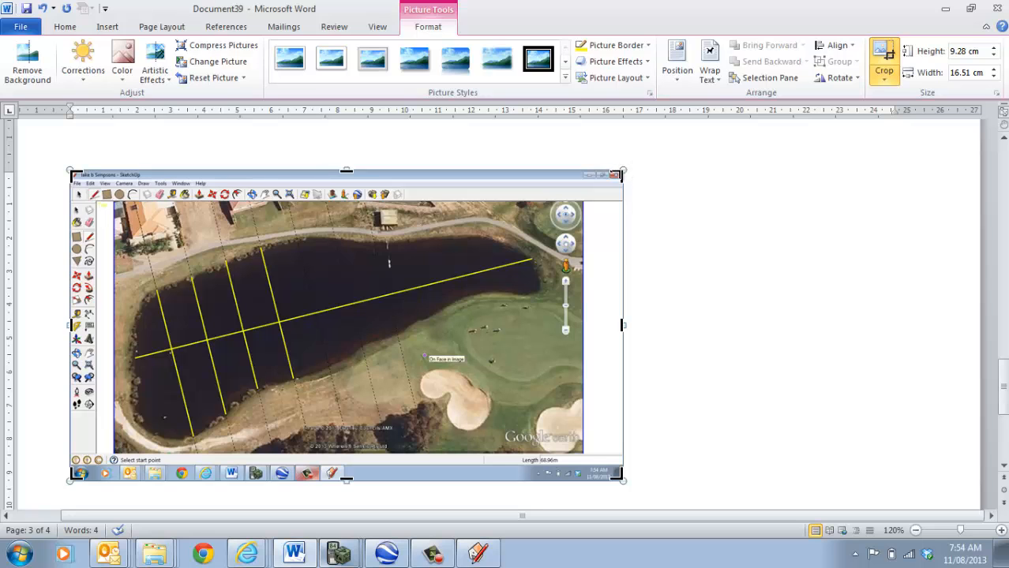
{"action": "left_click_drag", "start_coordinate": [620, 168], "coordinate": [546, 229]}
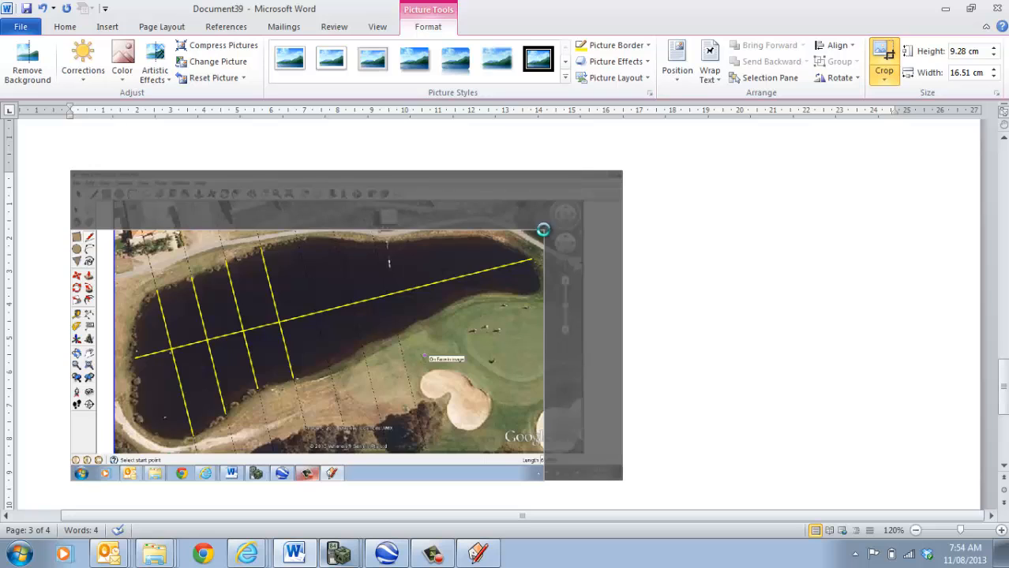
{"action": "scroll", "coordinate": [406, 327], "scroll_direction": "up", "scroll_amount": 10}
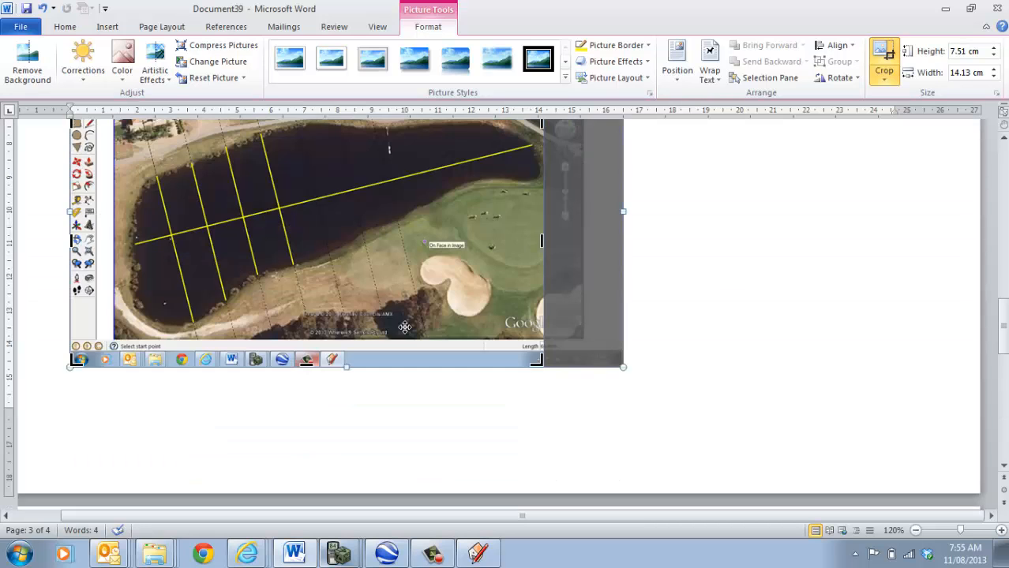
{"action": "scroll", "coordinate": [380, 335], "scroll_direction": "down", "scroll_amount": 2}
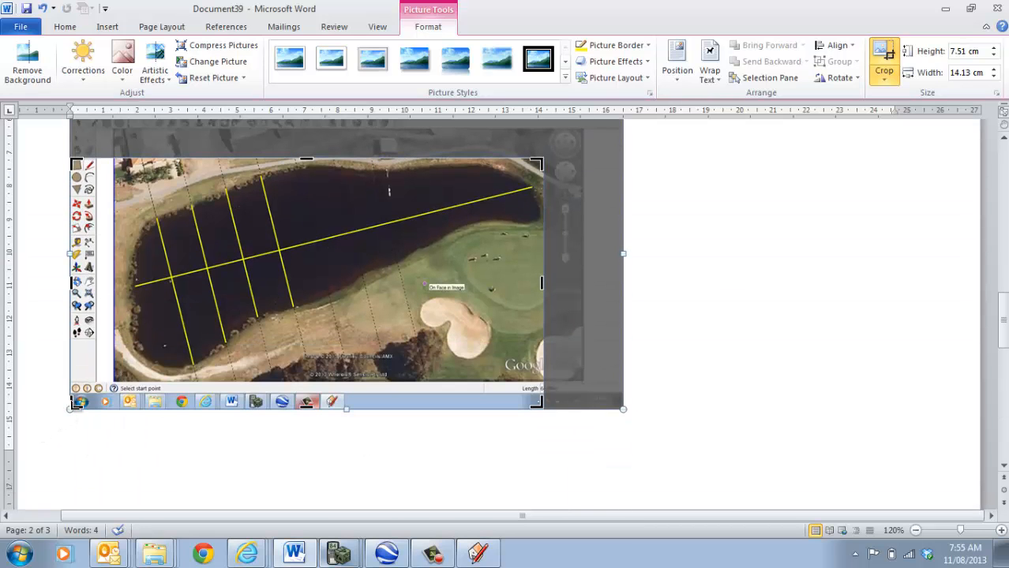
{"action": "left_click_drag", "start_coordinate": [71, 408], "coordinate": [124, 376]}
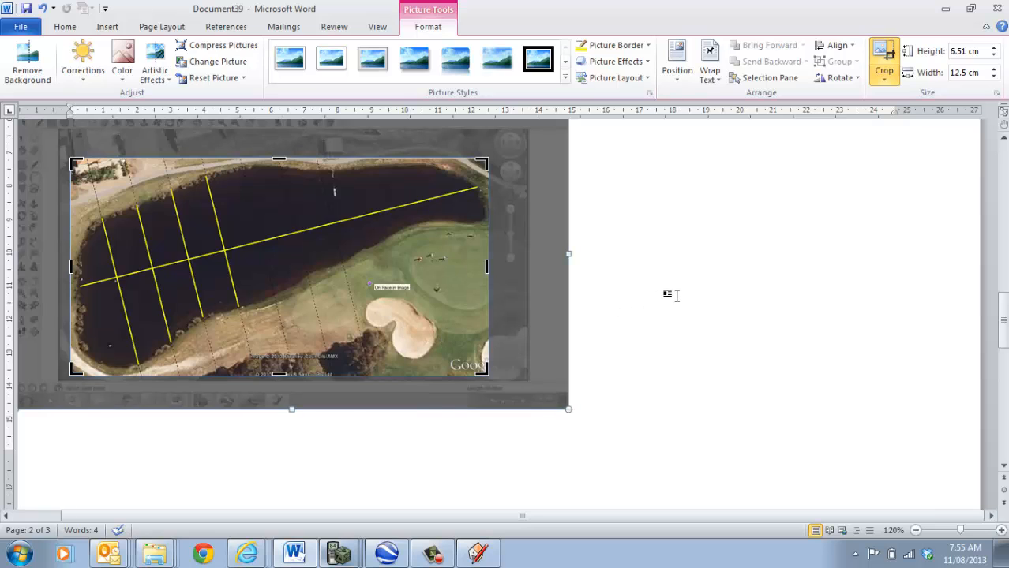
{"action": "left_click", "coordinate": [670, 295]}
Enlarge the cropped lake picture proportionally to about 26.31 cm wide by 13.71 cm high
{"action": "left_click", "coordinate": [410, 316]}
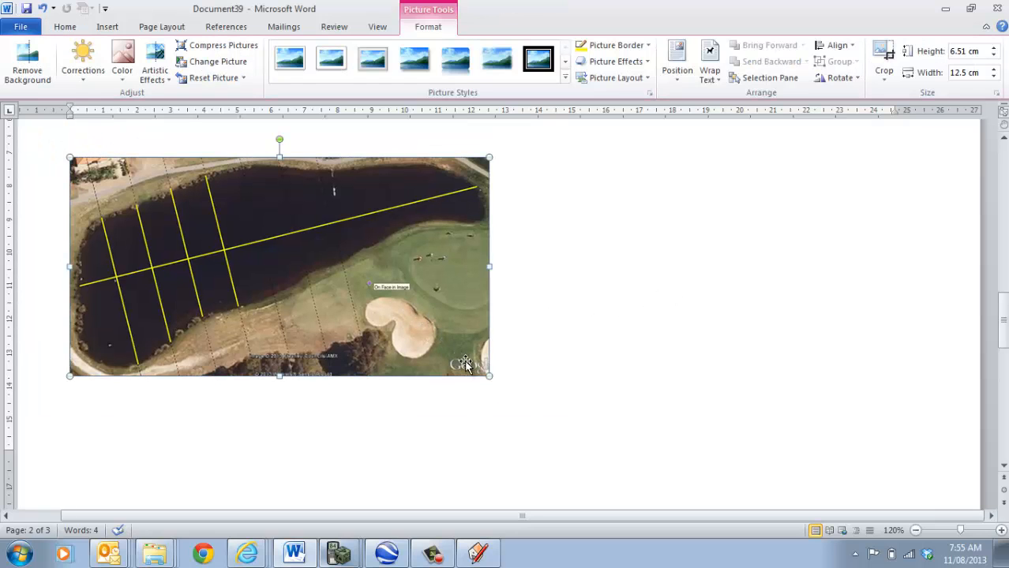
{"action": "left_click_drag", "start_coordinate": [489, 378], "coordinate": [951, 545]}
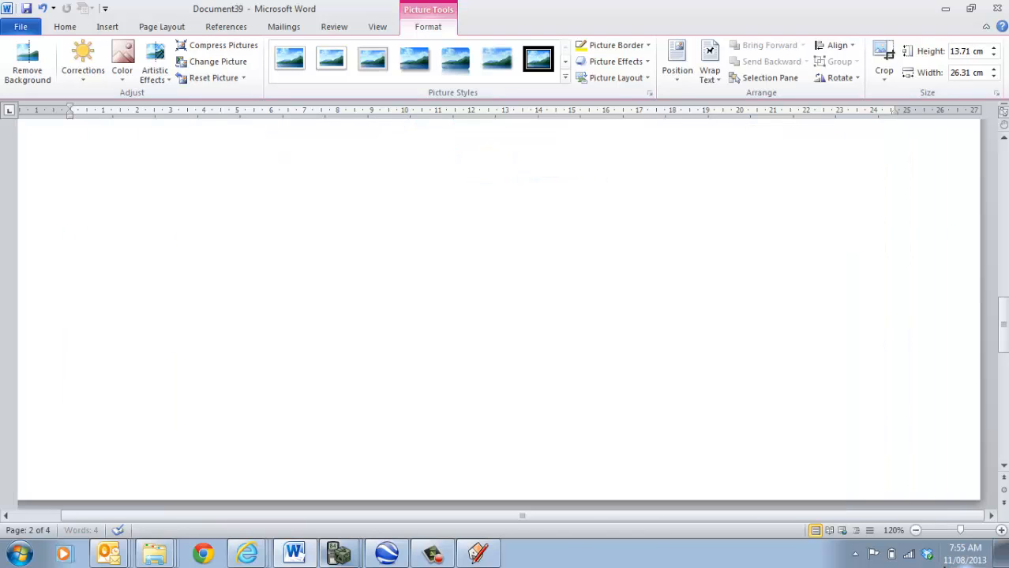
{"action": "scroll", "coordinate": [677, 462], "scroll_direction": "down", "scroll_amount": 5}
{"action": "scroll", "coordinate": [672, 458], "scroll_direction": "down", "scroll_amount": 3}
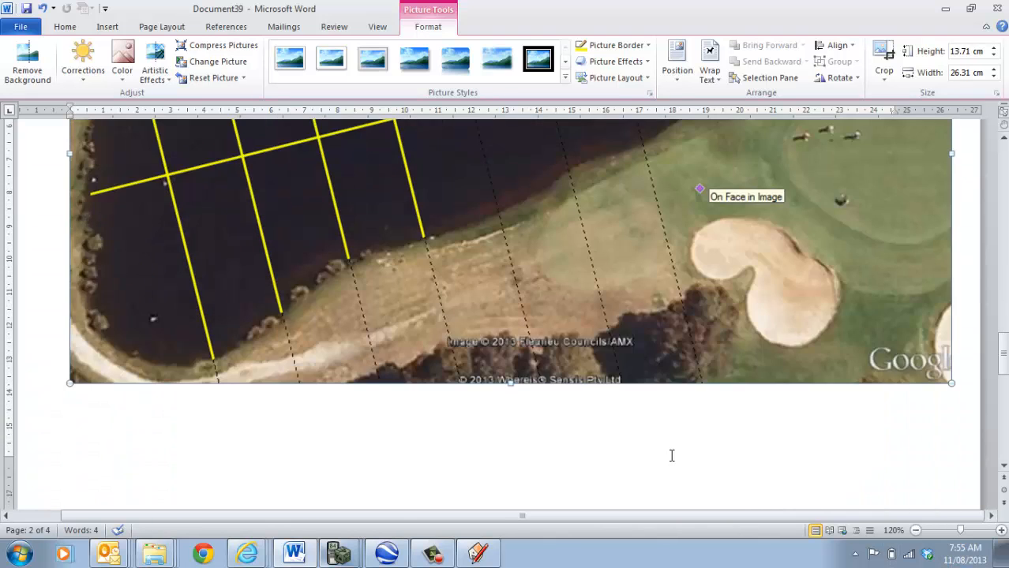
{"action": "scroll", "coordinate": [631, 383], "scroll_direction": "up", "scroll_amount": 3}
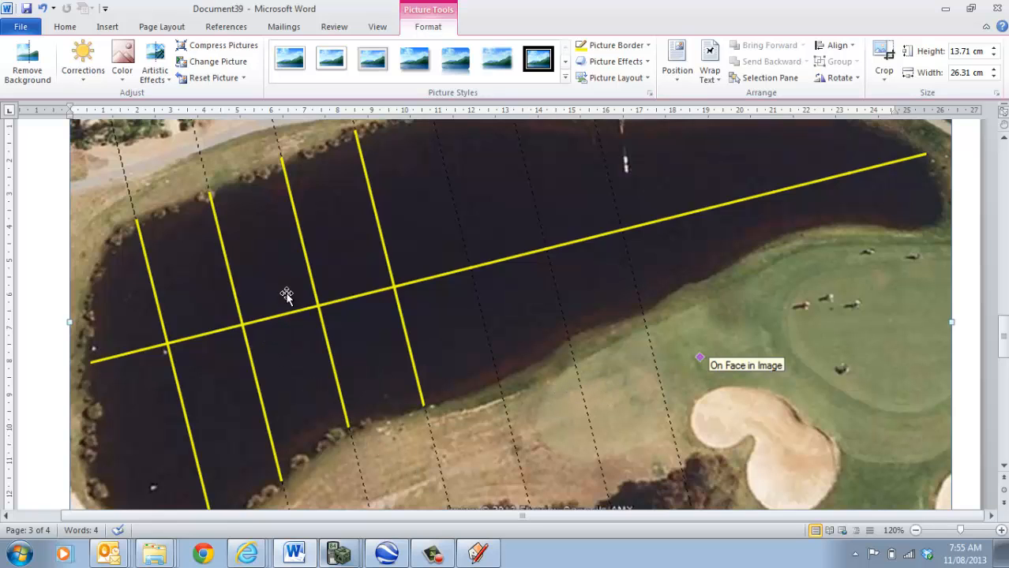
{"action": "scroll", "coordinate": [360, 360], "scroll_direction": "down", "scroll_amount": 2}
{"action": "scroll", "coordinate": [228, 223], "scroll_direction": "up", "scroll_amount": 1}
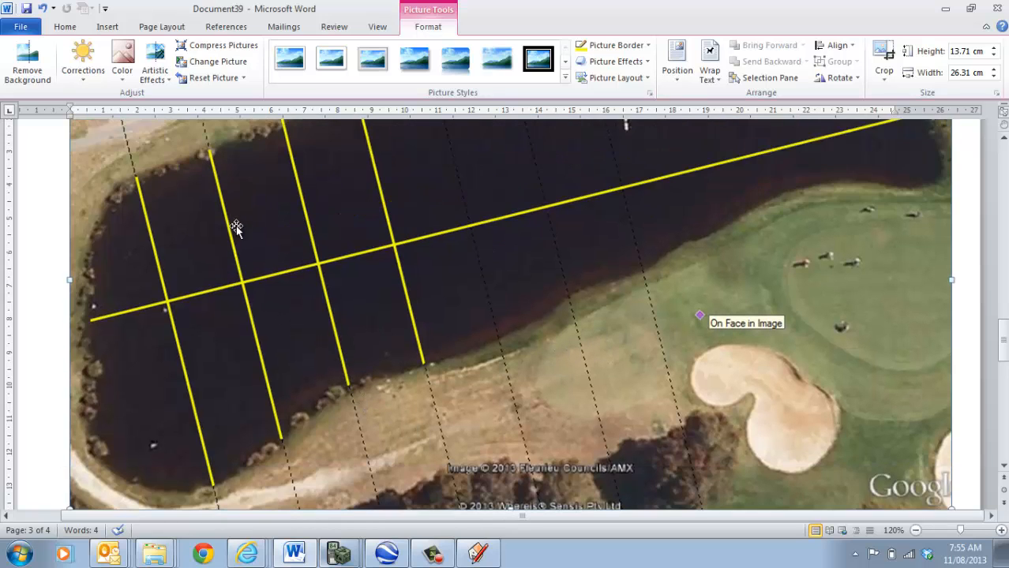
Insert a text box about 1.1 cm wide near the upper end of the leftmost perpendicular line, reading L1
{"action": "left_click", "coordinate": [115, 30]}
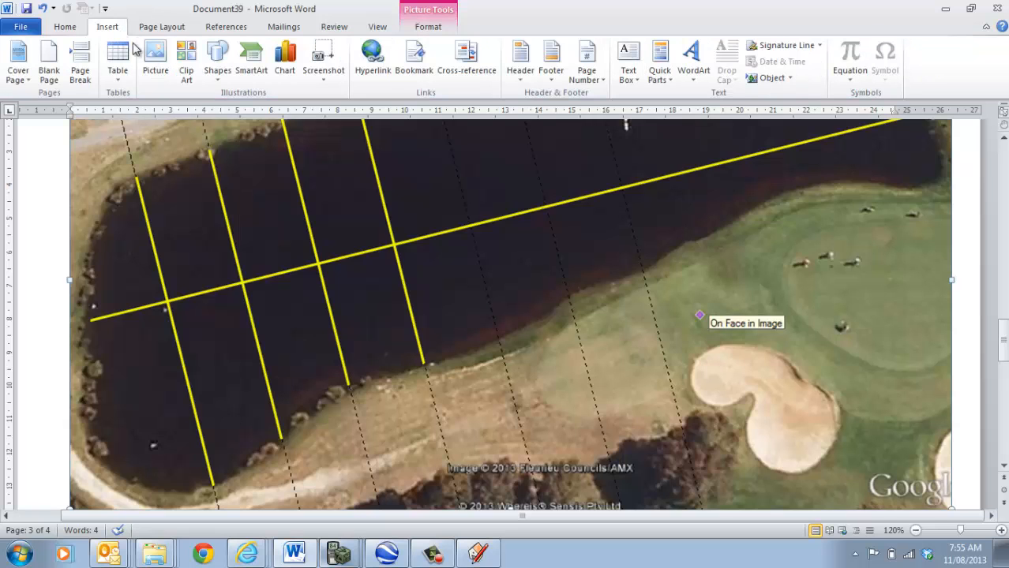
{"action": "left_click", "coordinate": [217, 65]}
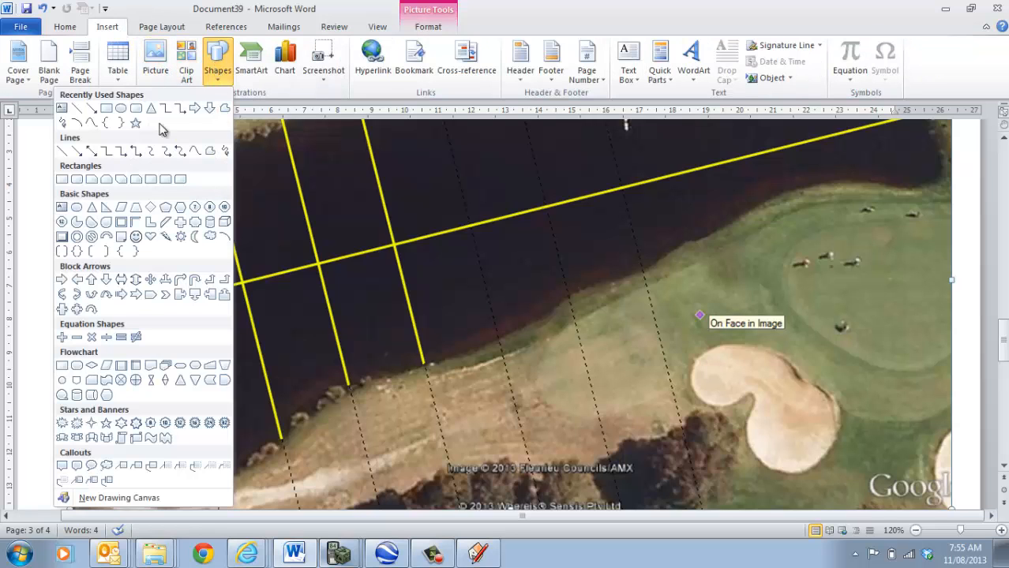
{"action": "left_click", "coordinate": [62, 109]}
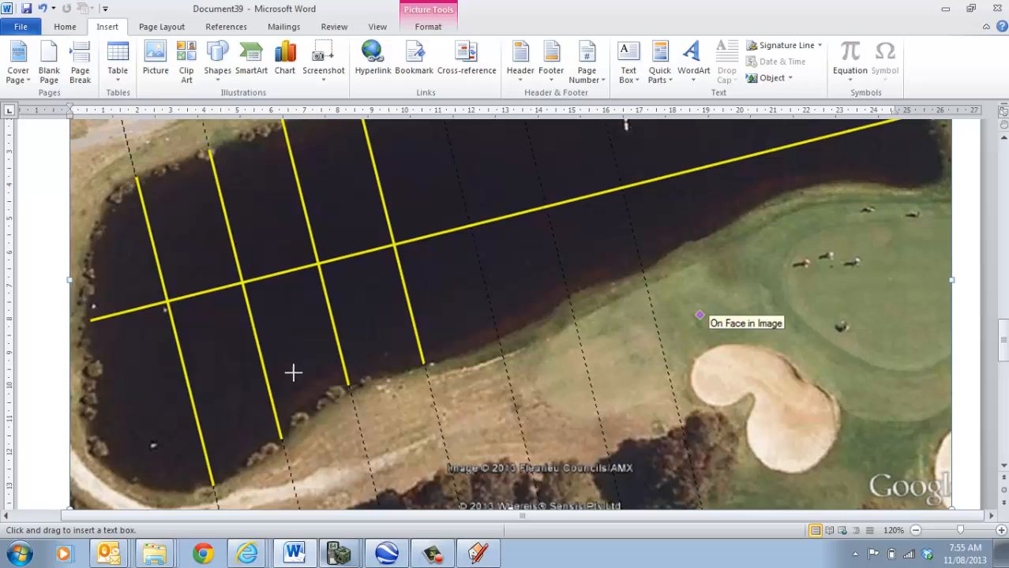
{"action": "left_click_drag", "start_coordinate": [142, 168], "coordinate": [181, 201]}
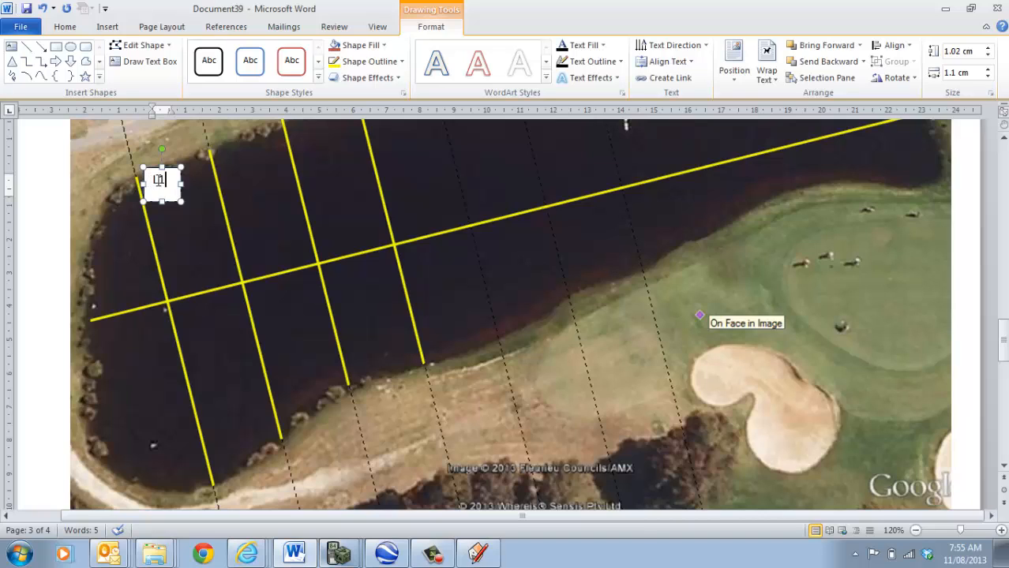
Set the font colour of the L1 label text to the standard yellow
{"action": "double_click", "coordinate": [170, 180]}
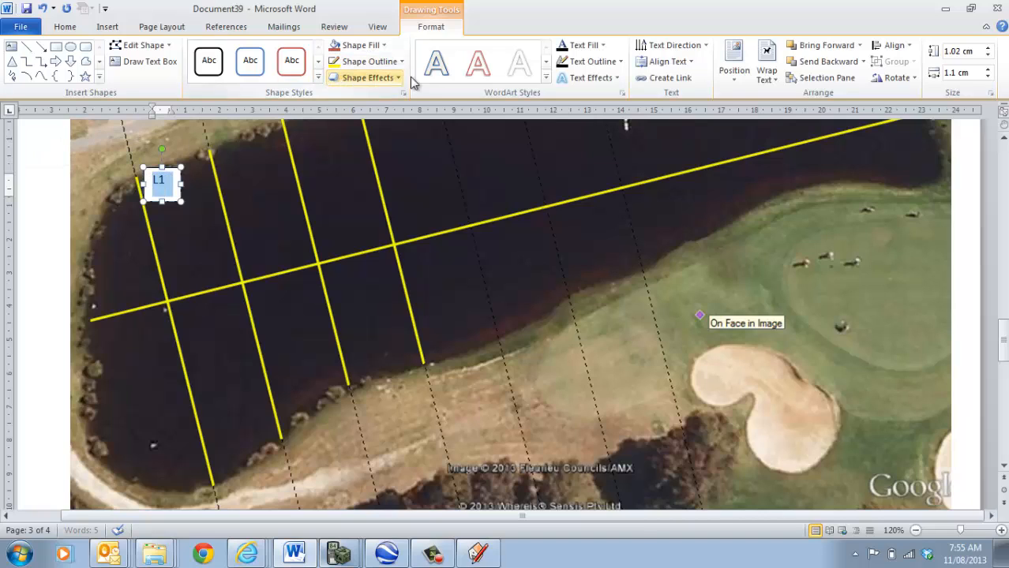
{"action": "left_click", "coordinate": [63, 26]}
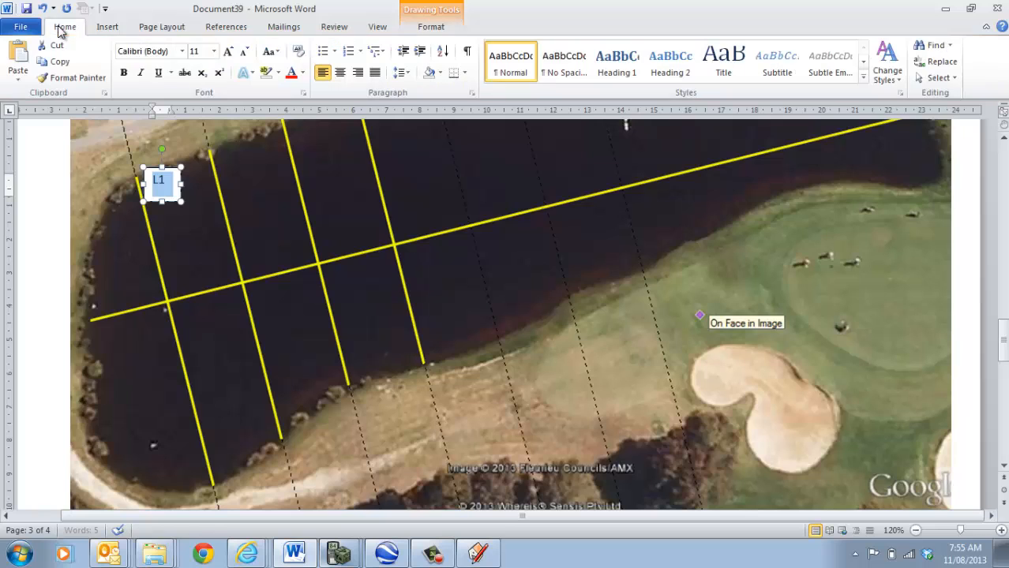
{"action": "left_click", "coordinate": [303, 72]}
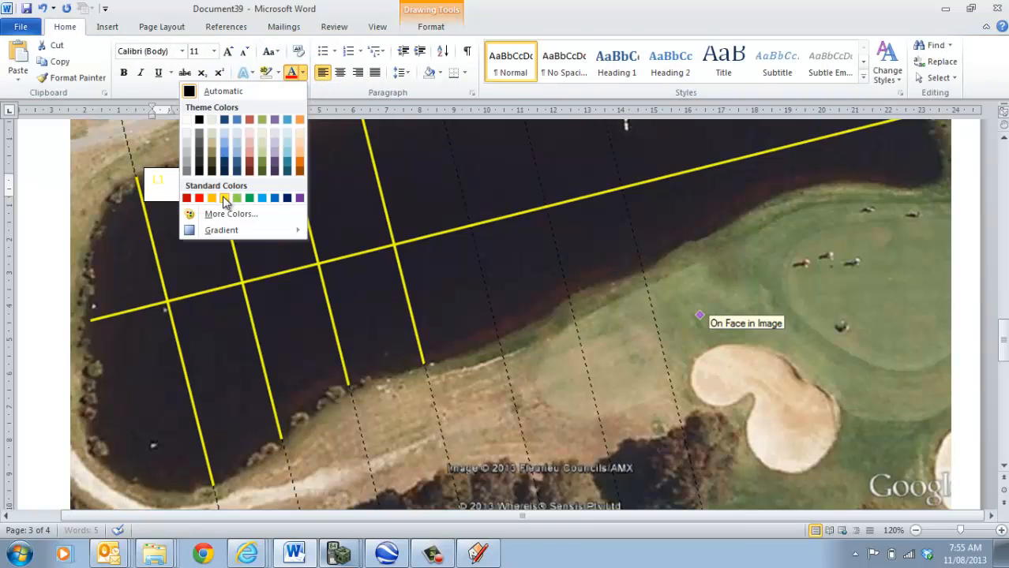
{"action": "left_click", "coordinate": [225, 198]}
Format the L1 text box with no fill and no line
{"action": "right_click", "coordinate": [178, 199]}
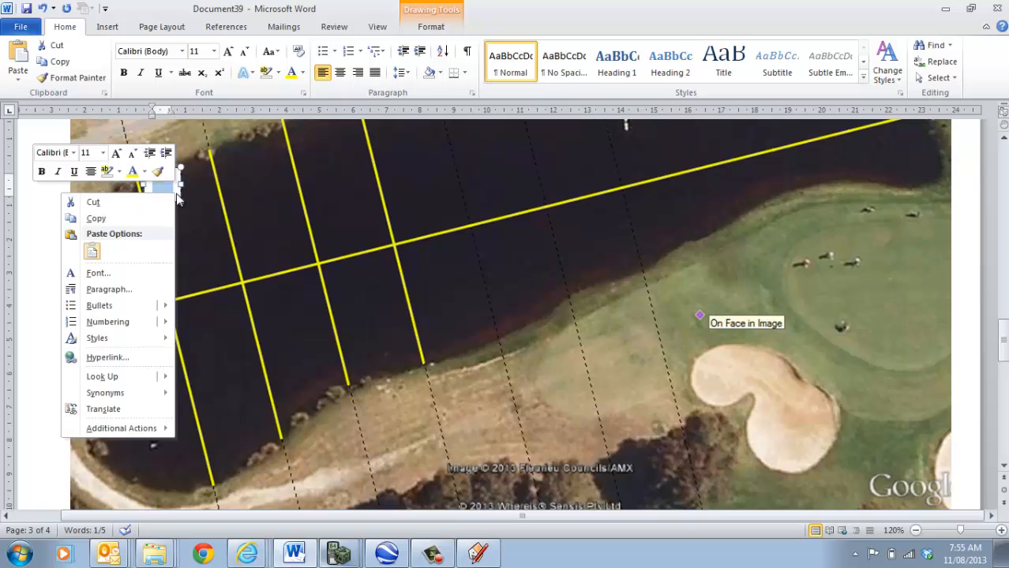
{"action": "left_click", "coordinate": [193, 226]}
{"action": "left_click", "coordinate": [176, 196]}
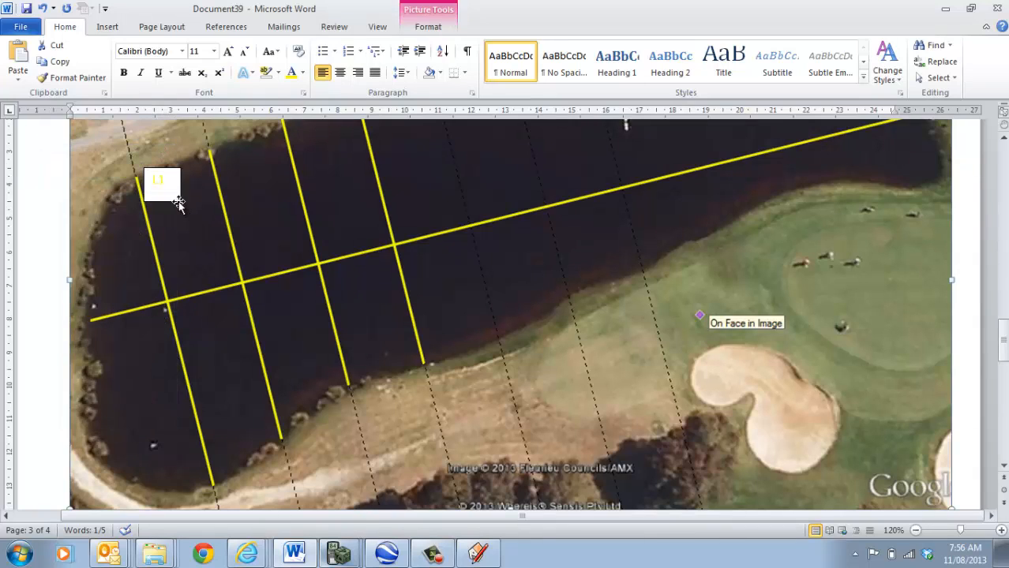
{"action": "right_click", "coordinate": [176, 200]}
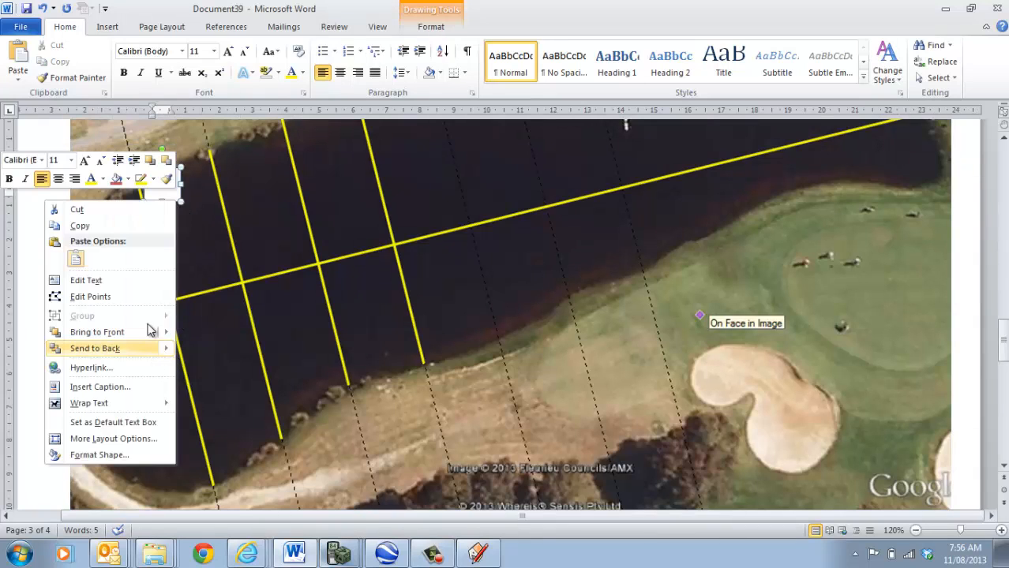
{"action": "left_click", "coordinate": [115, 454]}
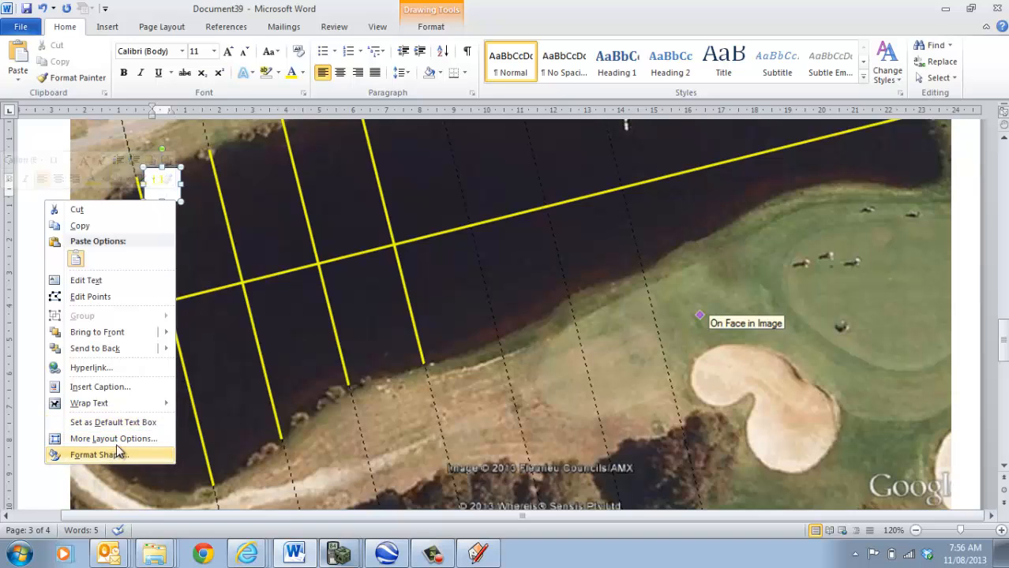
{"action": "left_click", "coordinate": [433, 154]}
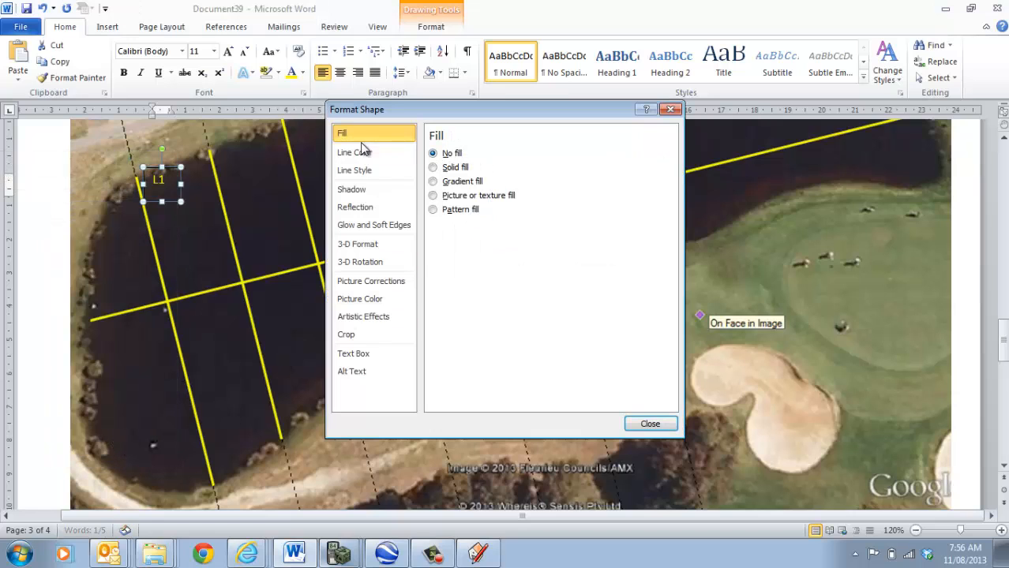
{"action": "left_click", "coordinate": [354, 153]}
{"action": "left_click", "coordinate": [433, 153]}
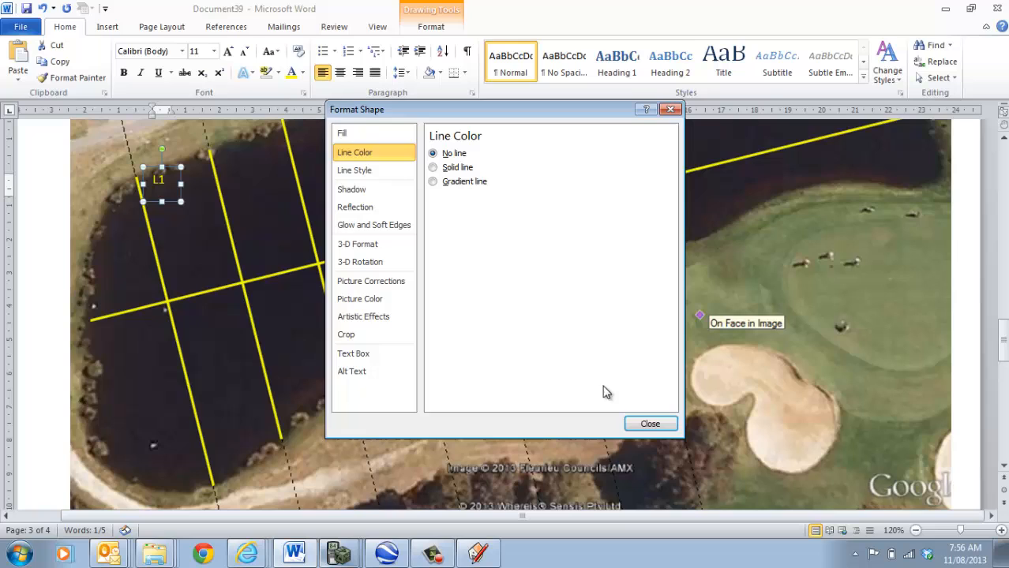
{"action": "left_click", "coordinate": [649, 424]}
Make the L1 text bold at size 16 and move its box slightly up towards the first perpendicular's upper end
{"action": "left_click_drag", "start_coordinate": [166, 177], "coordinate": [143, 182]}
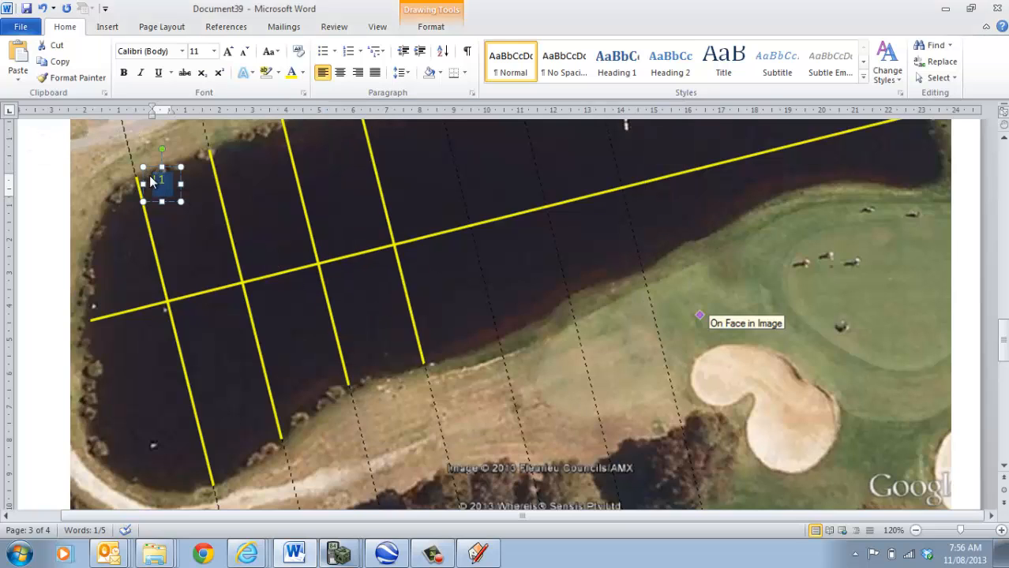
{"action": "key", "text": "ctrl+shift+period"}
{"action": "left_click", "coordinate": [124, 73]}
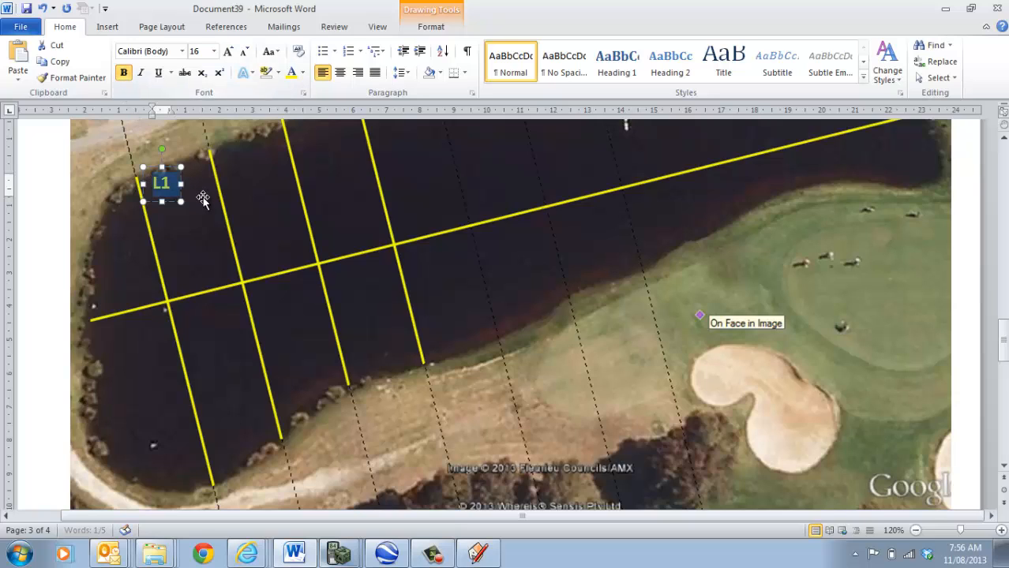
{"action": "left_click", "coordinate": [163, 181]}
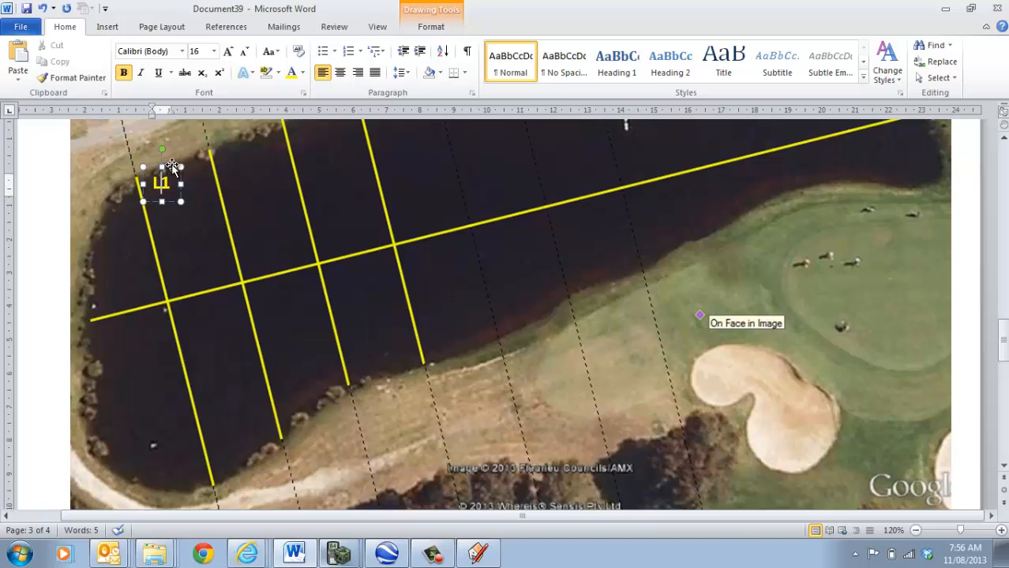
{"action": "left_click_drag", "start_coordinate": [172, 166], "coordinate": [159, 158]}
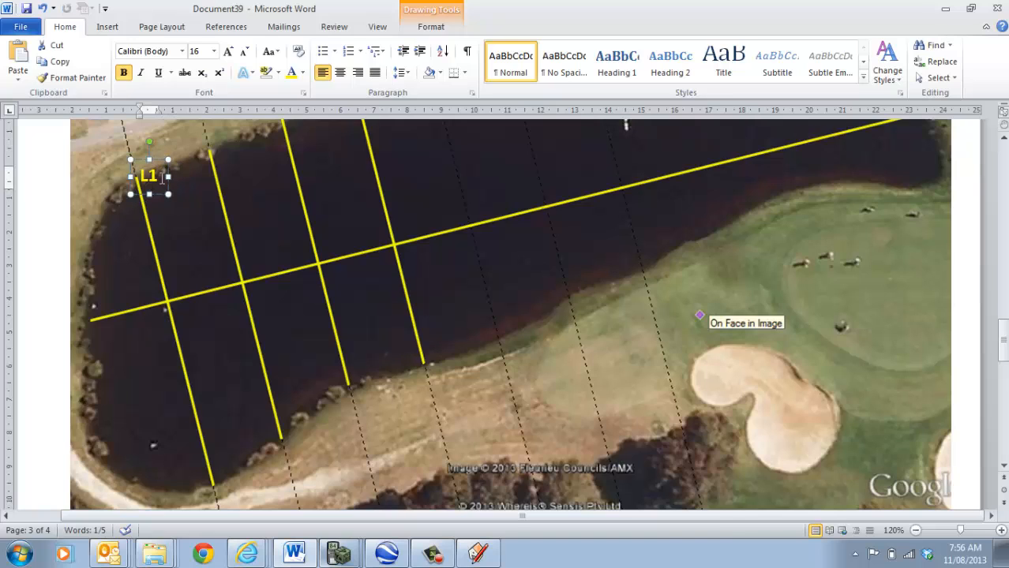
Copy the L1 text box, paste it, and place the copy at the upper end of the second perpendicular line
{"action": "left_click", "coordinate": [163, 177]}
{"action": "right_click", "coordinate": [159, 165]}
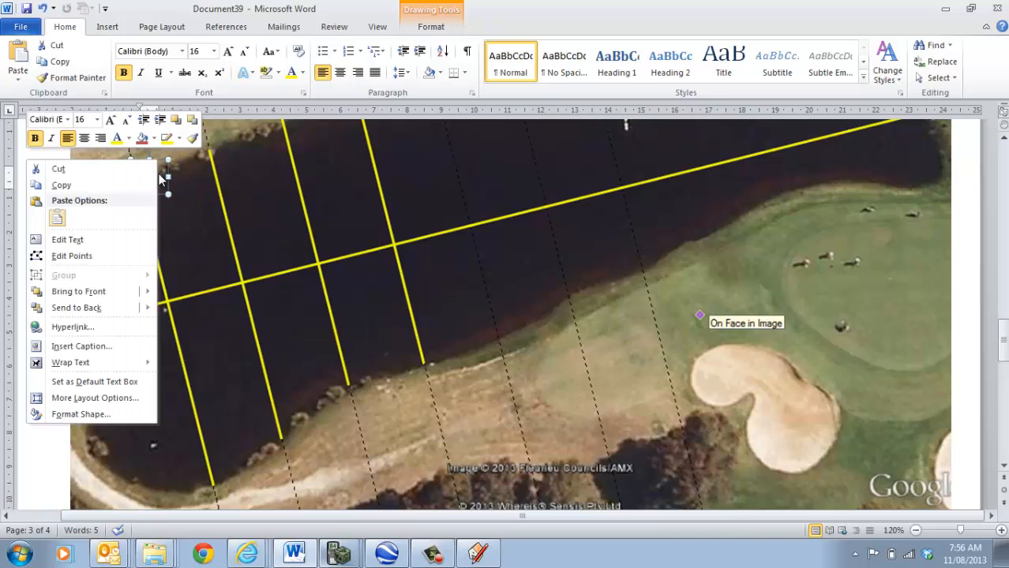
{"action": "left_click", "coordinate": [90, 182]}
{"action": "right_click", "coordinate": [67, 219]}
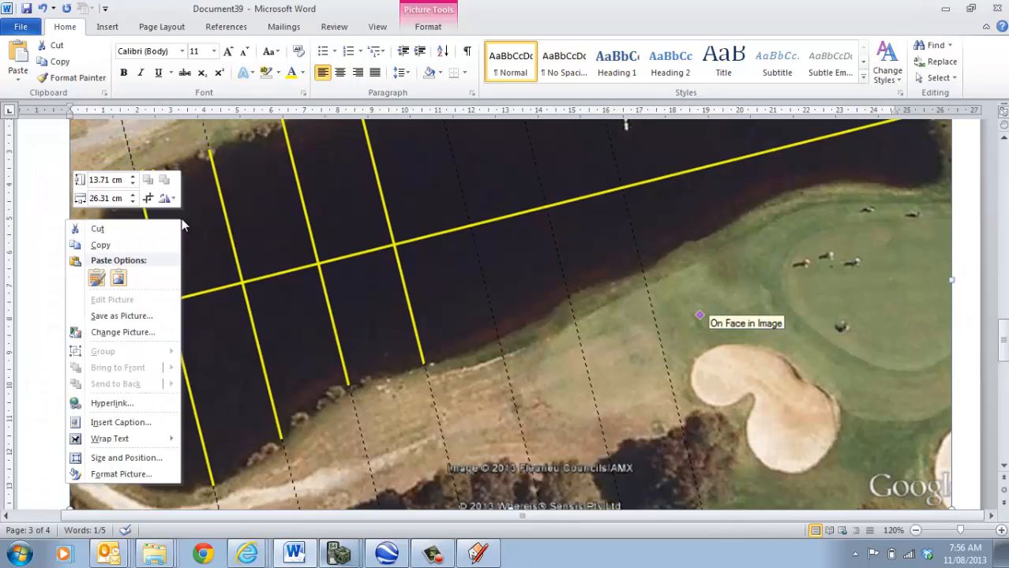
{"action": "left_click", "coordinate": [96, 279]}
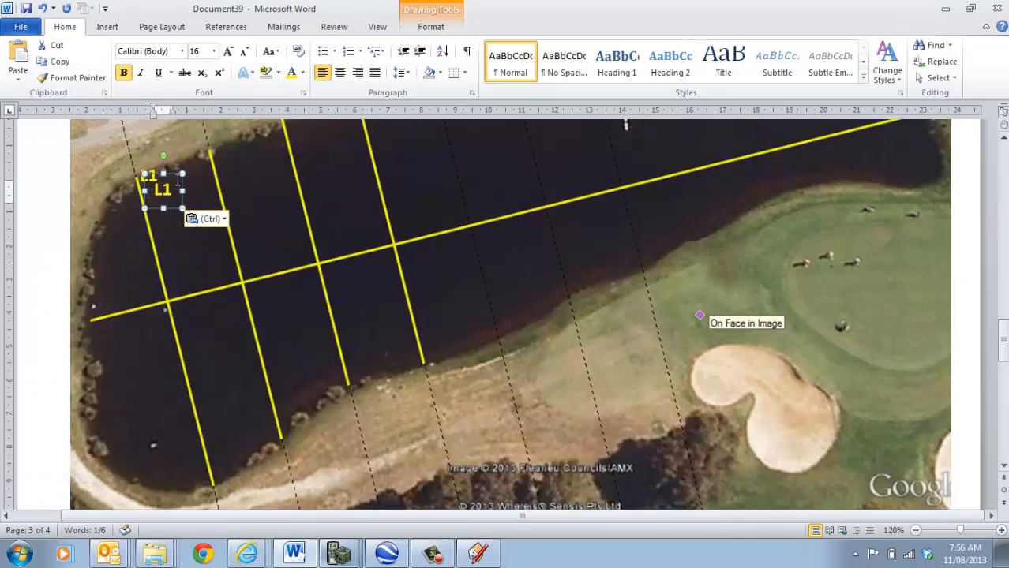
{"action": "left_click_drag", "start_coordinate": [174, 175], "coordinate": [236, 138]}
{"action": "left_click_drag", "start_coordinate": [231, 131], "coordinate": [231, 132]}
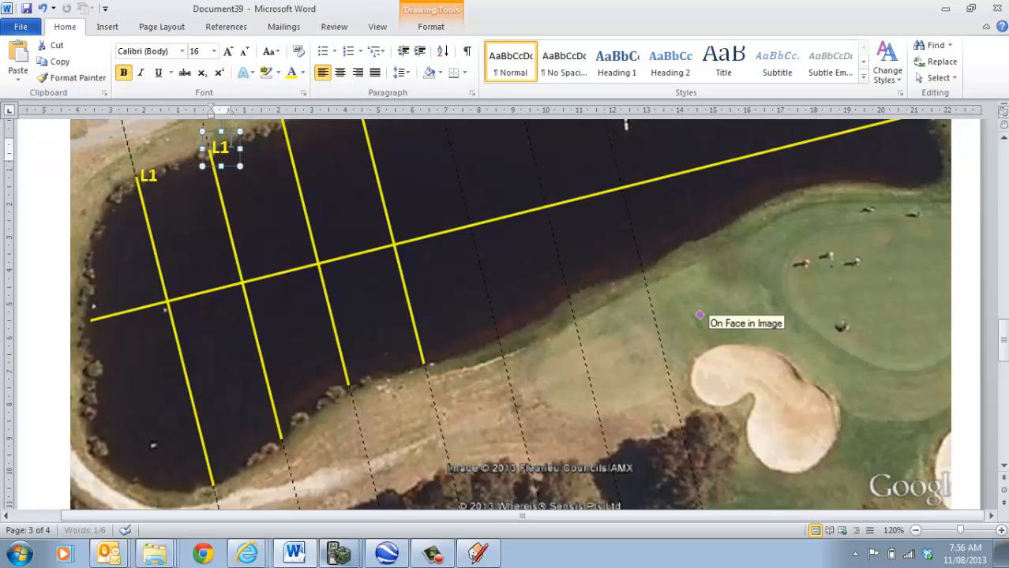
Change the text of the label at the second perpendicular to L2
{"action": "left_click", "coordinate": [228, 150]}
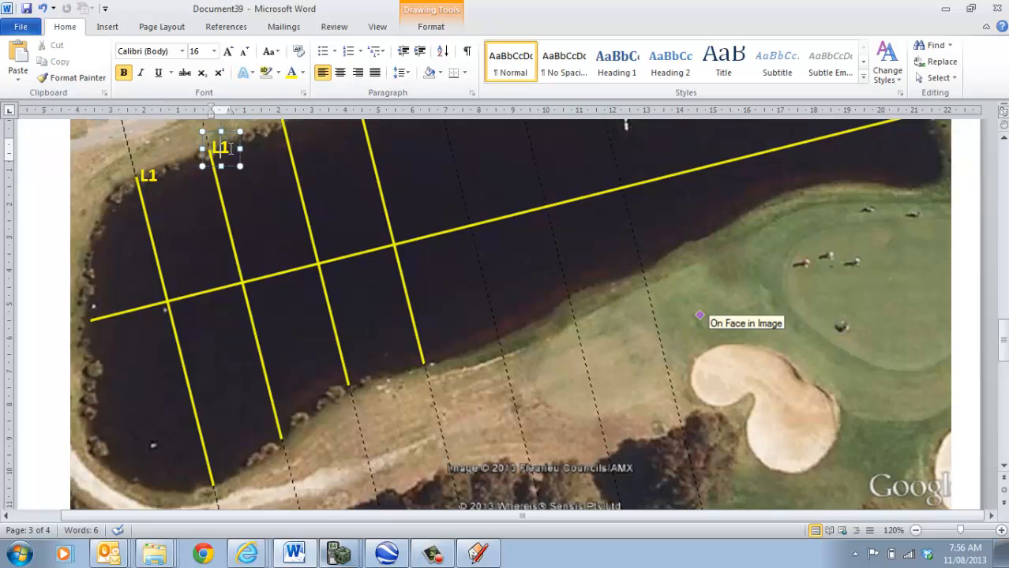
{"action": "key", "text": "BackSpace"}
{"action": "type", "text": "2"}
{"action": "left_click", "coordinate": [225, 198]}
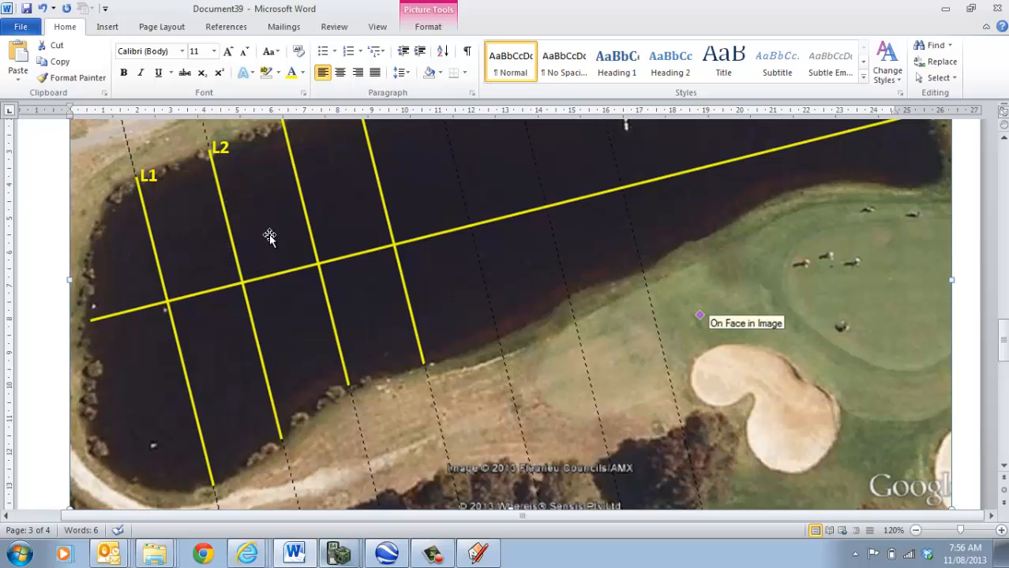
Paste another copy of the L1 label and place it beside the first perpendicular, just above the long line
{"action": "right_click", "coordinate": [268, 235]}
{"action": "left_click", "coordinate": [185, 294]}
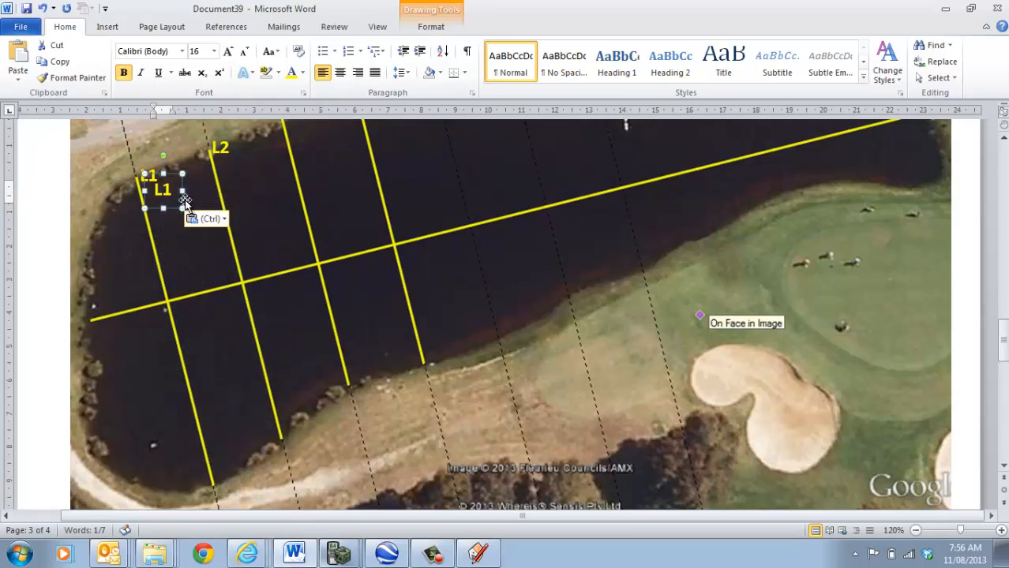
{"action": "left_click_drag", "start_coordinate": [174, 174], "coordinate": [169, 254]}
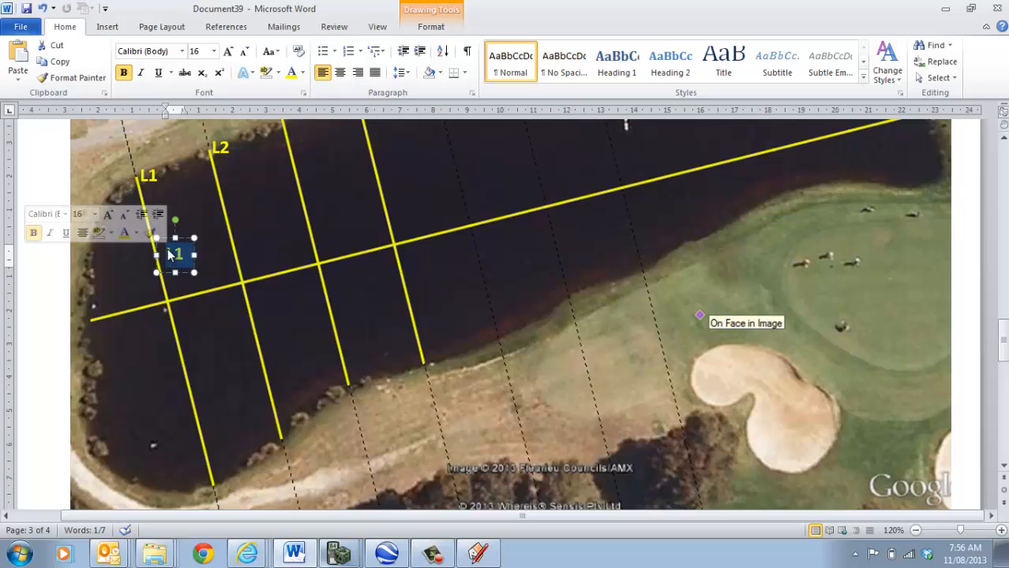
Replace the pasted label's text with 52.50 m and widen its box to keep it on one line
{"action": "type", "text": "52"}
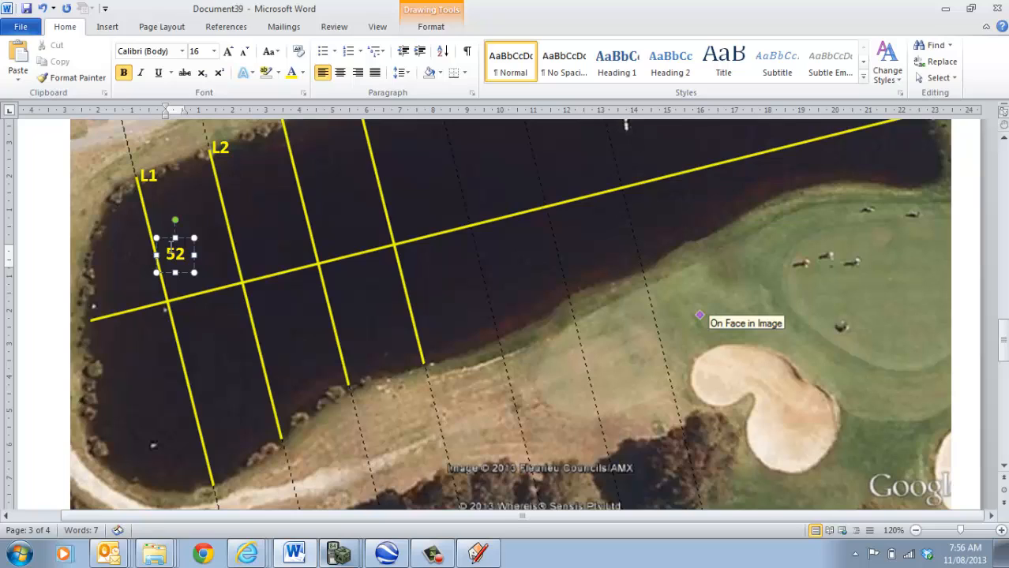
{"action": "left_click_drag", "start_coordinate": [194, 255], "coordinate": [230, 255]}
{"action": "type", "text": ".50"}
{"action": "left_click", "coordinate": [220, 254]}
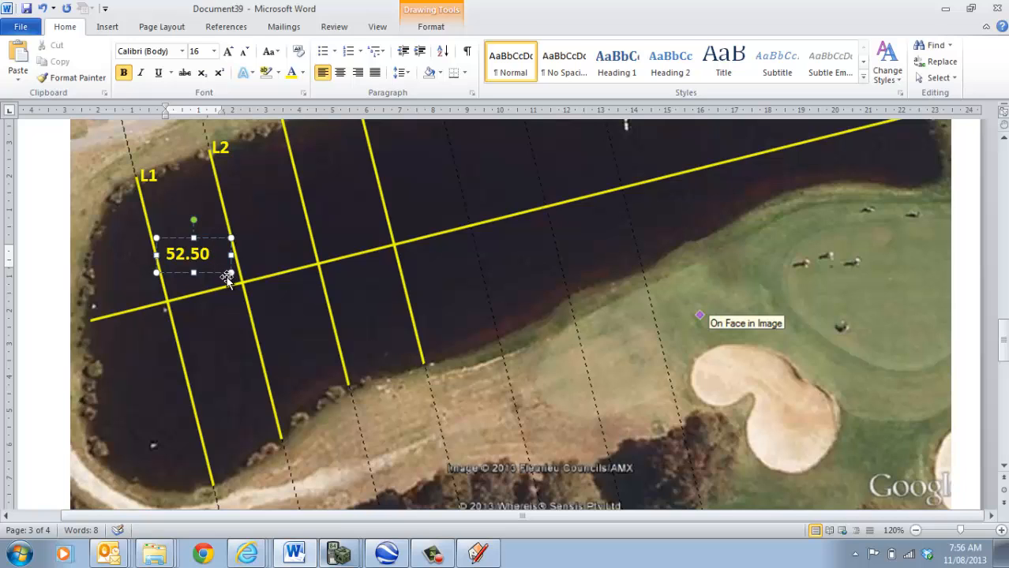
{"action": "type", "text": "m"}
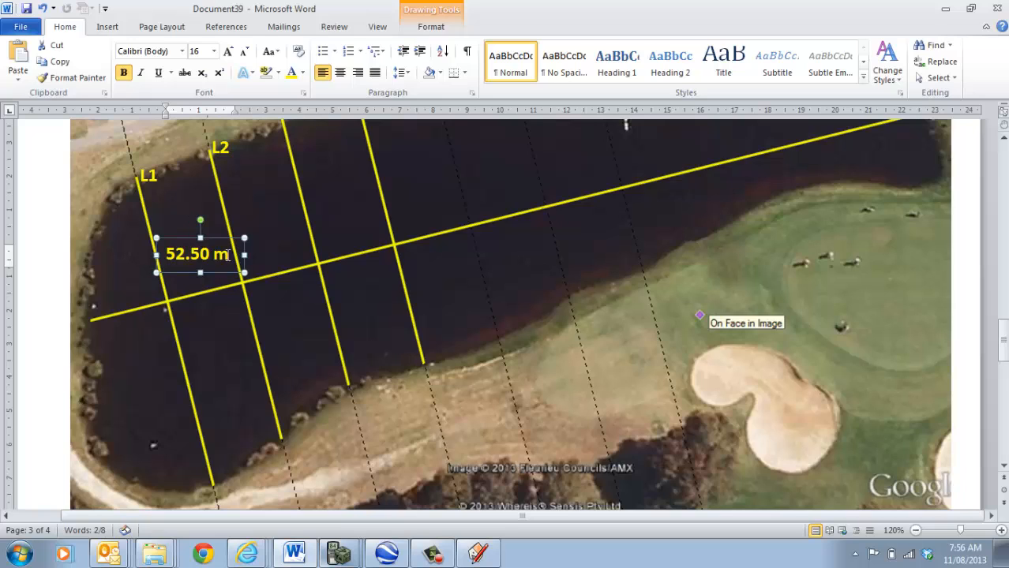
{"action": "left_click", "coordinate": [225, 299]}
Rotate the 52.50 m label parallel to the first perpendicular and set it alongside the part above the long line
{"action": "left_click", "coordinate": [209, 265]}
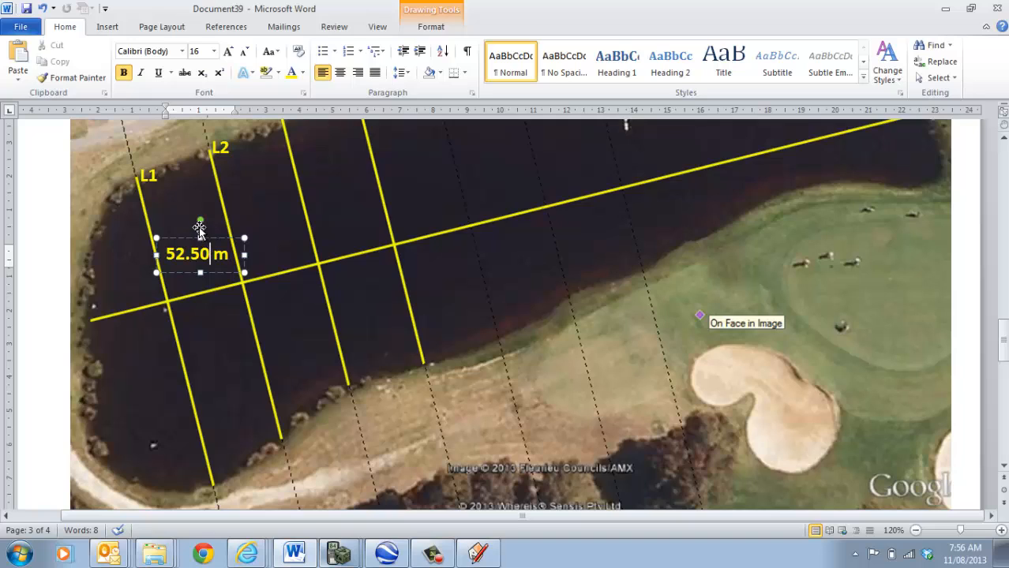
{"action": "mouse_move", "coordinate": [202, 221]}
{"action": "left_mouse_down"}
{"action": "mouse_move", "coordinate": [225, 250]}
{"action": "mouse_move", "coordinate": [184, 242]}
{"action": "mouse_move", "coordinate": [204, 249]}
{"action": "left_mouse_up"}
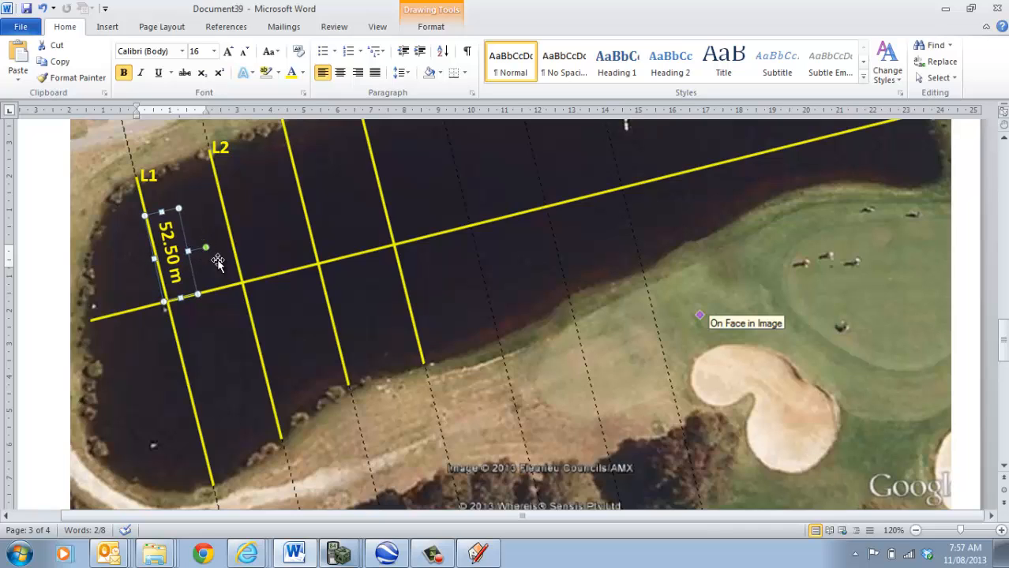
{"action": "left_click", "coordinate": [232, 313]}
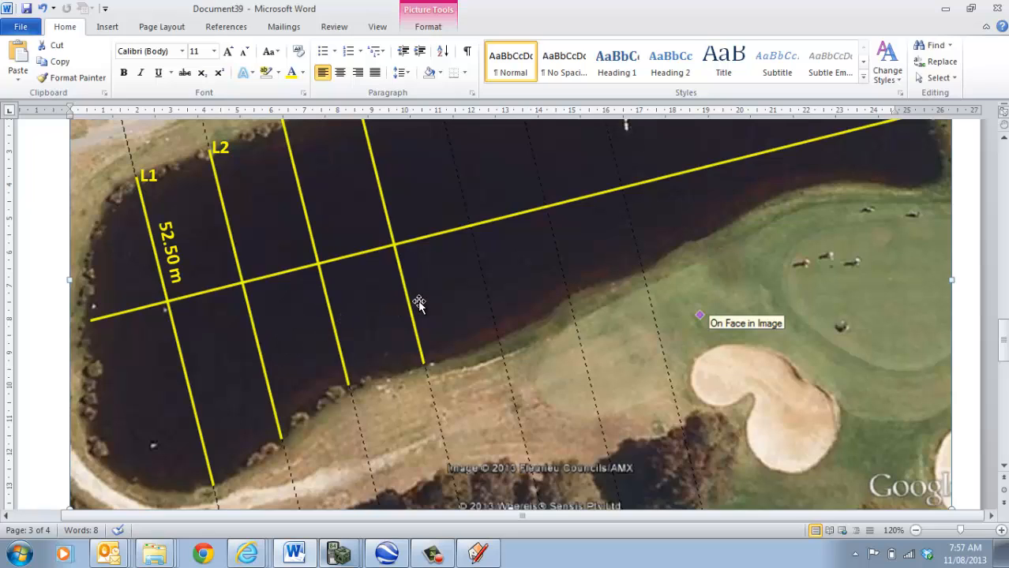
{"action": "scroll", "coordinate": [450, 301], "scroll_direction": "up", "scroll_amount": 3}
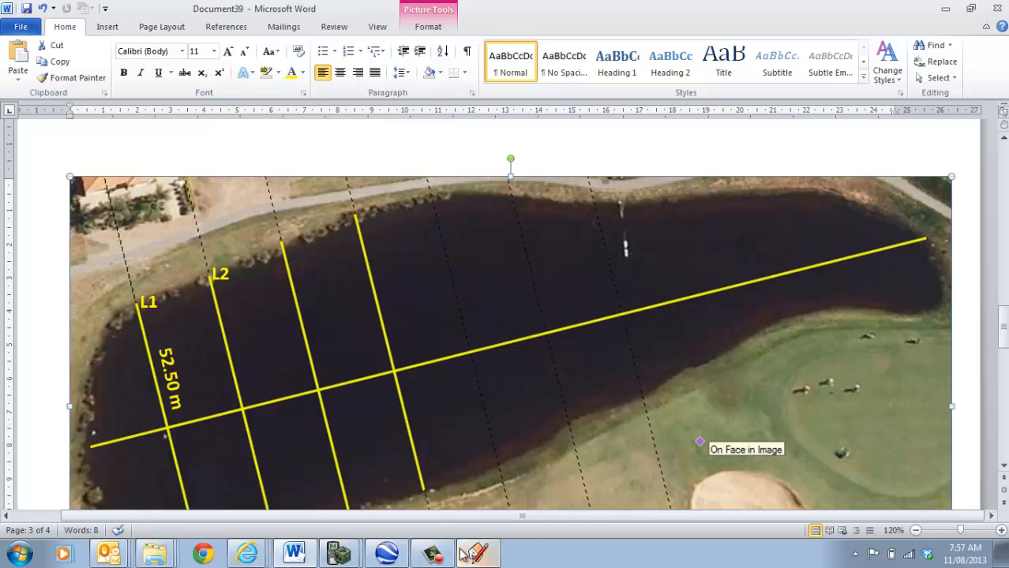
{"action": "scroll", "coordinate": [521, 436], "scroll_direction": "down", "scroll_amount": 3}
{"action": "scroll", "coordinate": [521, 436], "scroll_direction": "down", "scroll_amount": 1}
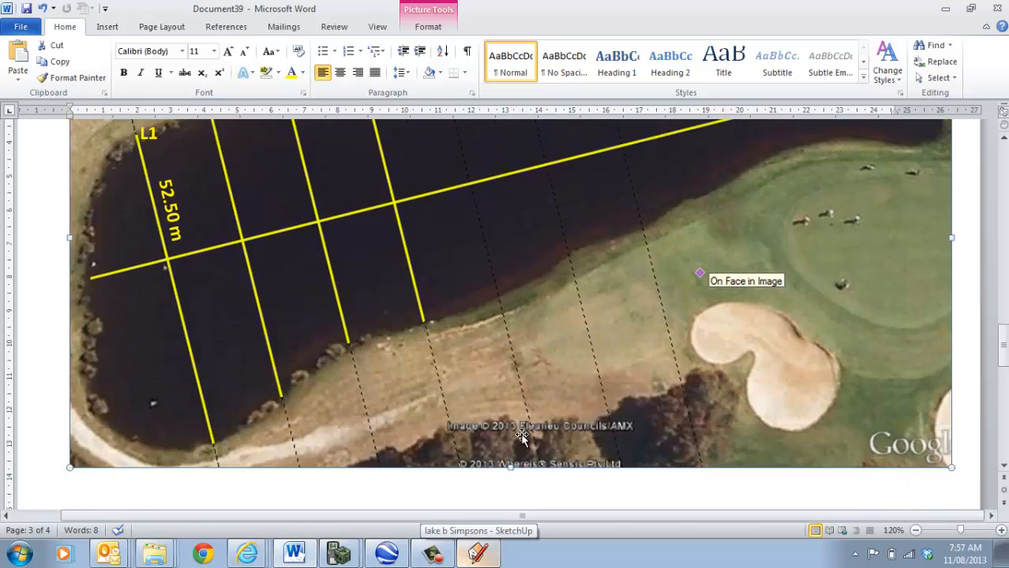
{"action": "scroll", "coordinate": [517, 436], "scroll_direction": "up", "scroll_amount": 2}
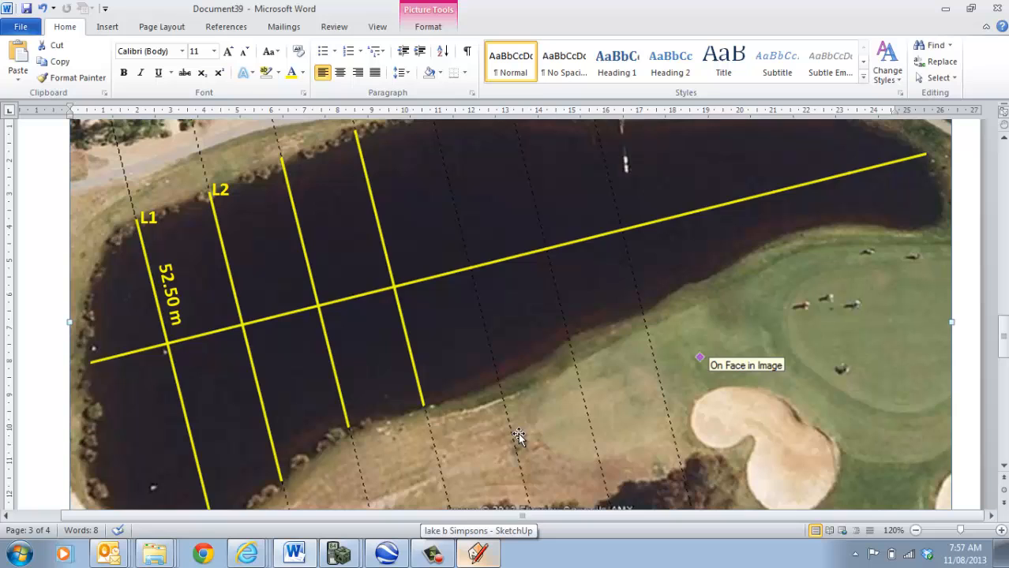
Switch to SketchUp and erase all the dashed guide lines crossing the lake image
{"action": "left_click", "coordinate": [477, 554]}
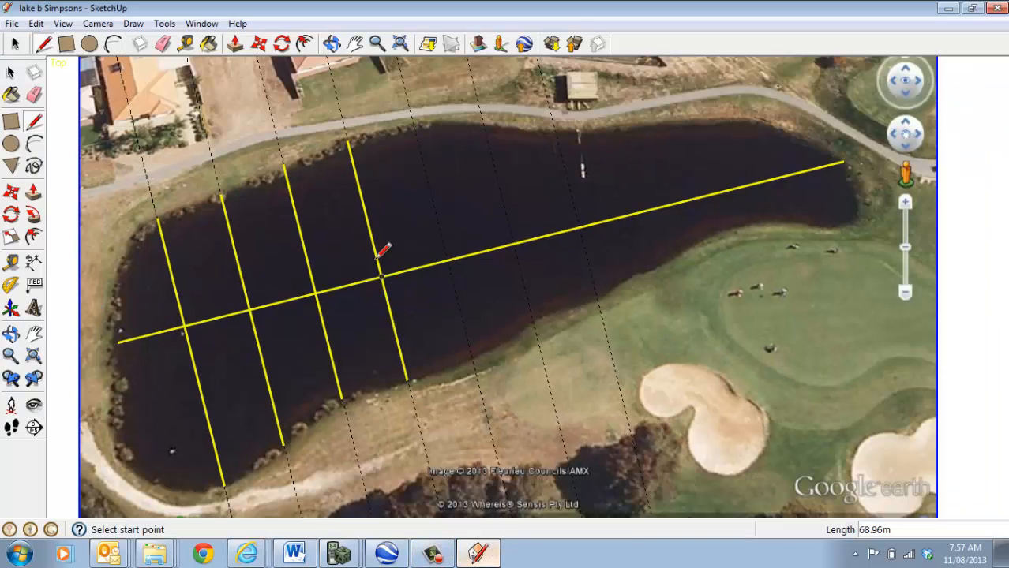
{"action": "left_click", "coordinate": [33, 95]}
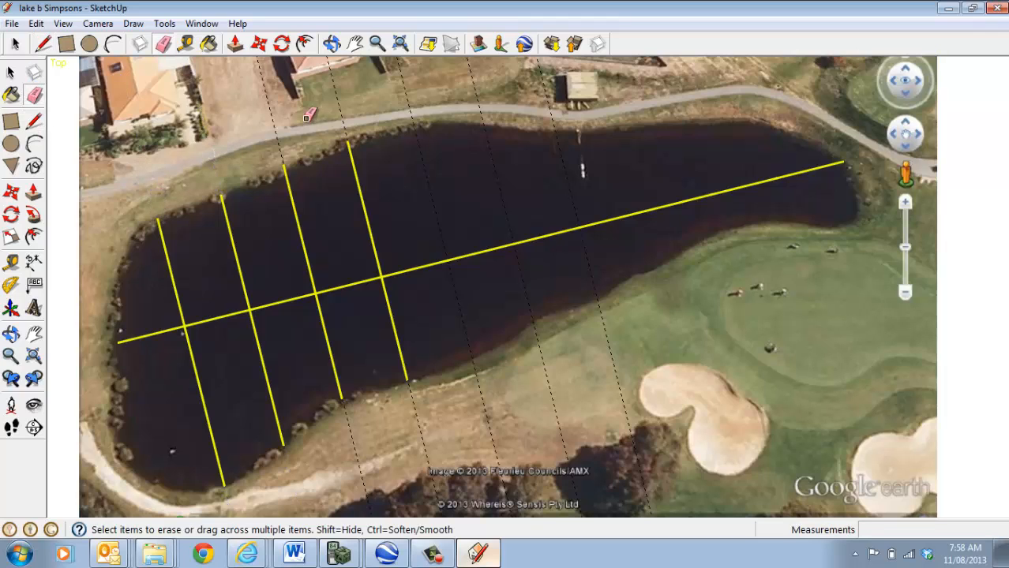
{"action": "left_click", "coordinate": [274, 112]}
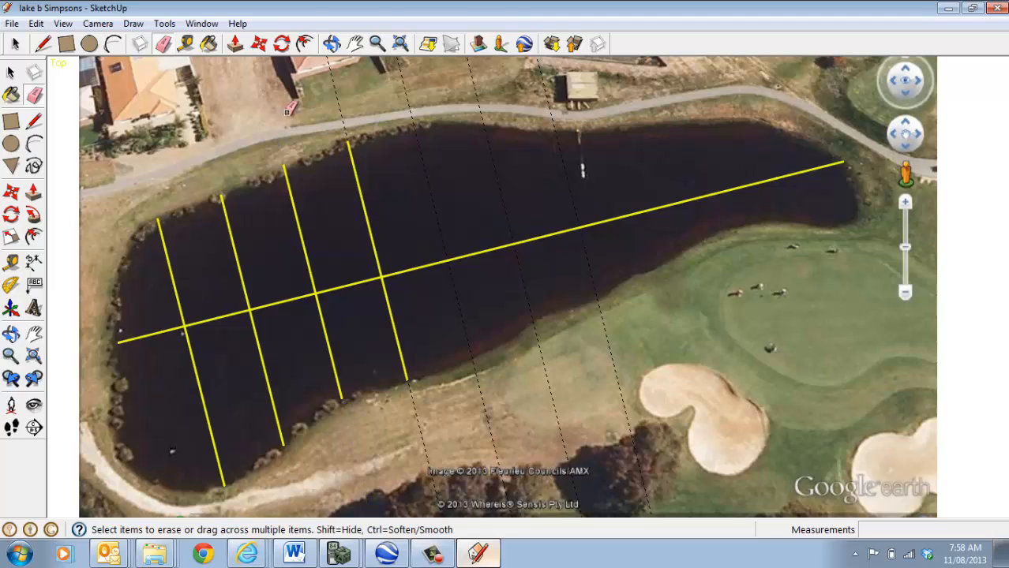
{"action": "left_click", "coordinate": [345, 103]}
{"action": "left_click", "coordinate": [414, 94]}
{"action": "left_click", "coordinate": [476, 87]}
{"action": "left_click", "coordinate": [547, 83]}
Erase the four yellow perpendicular lines on both sides of the long lake line
{"action": "left_click", "coordinate": [167, 247]}
{"action": "left_click", "coordinate": [234, 239]}
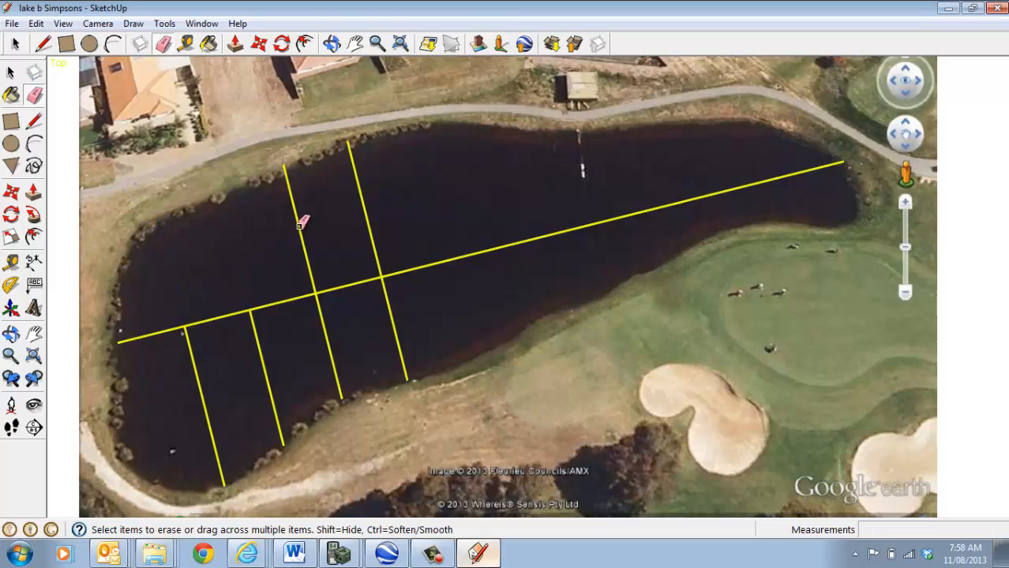
{"action": "left_click", "coordinate": [299, 220]}
{"action": "left_click", "coordinate": [367, 210]}
{"action": "left_click", "coordinate": [325, 322]}
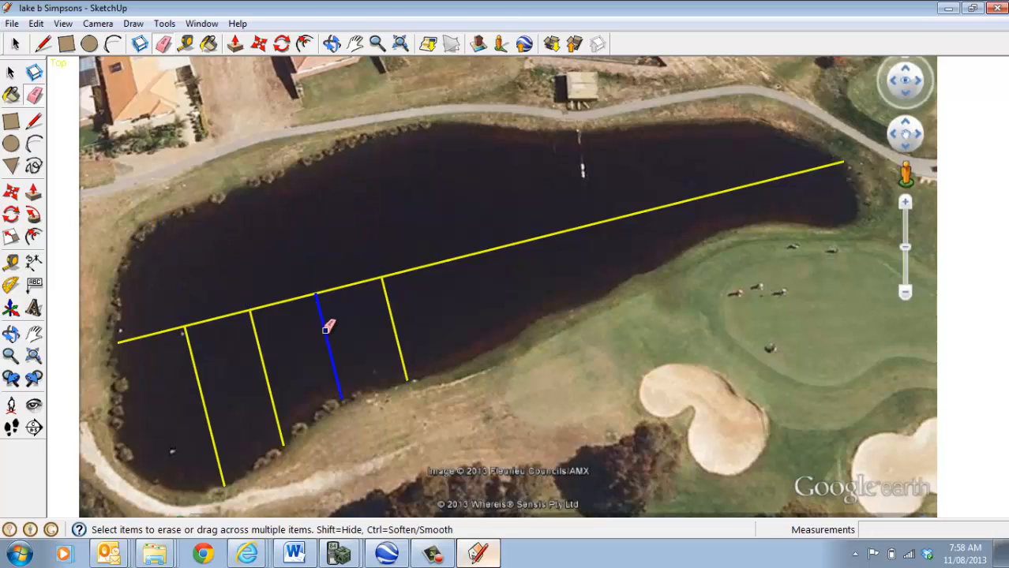
{"action": "left_click", "coordinate": [395, 326]}
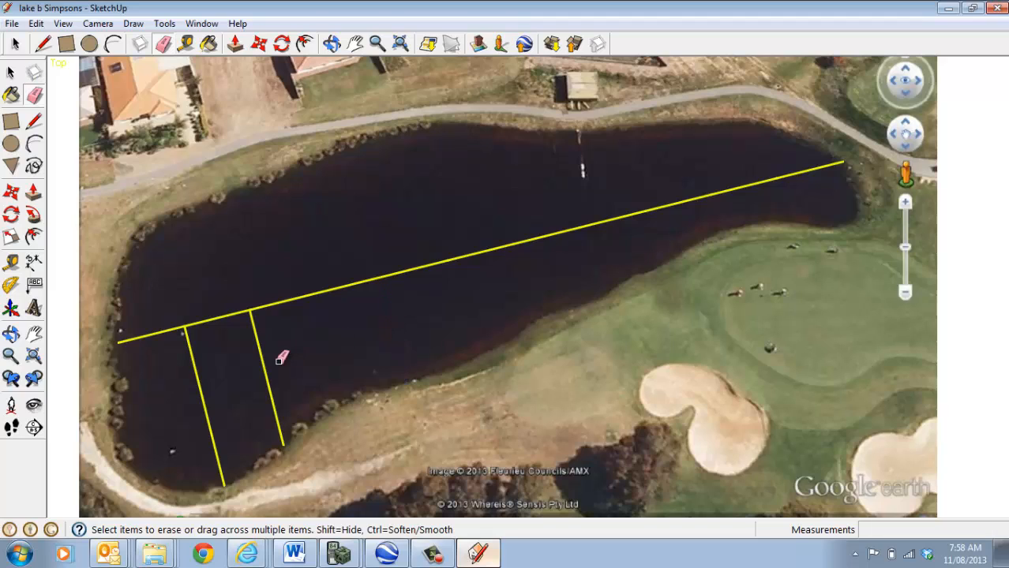
{"action": "left_click", "coordinate": [262, 360]}
{"action": "left_click", "coordinate": [202, 387]}
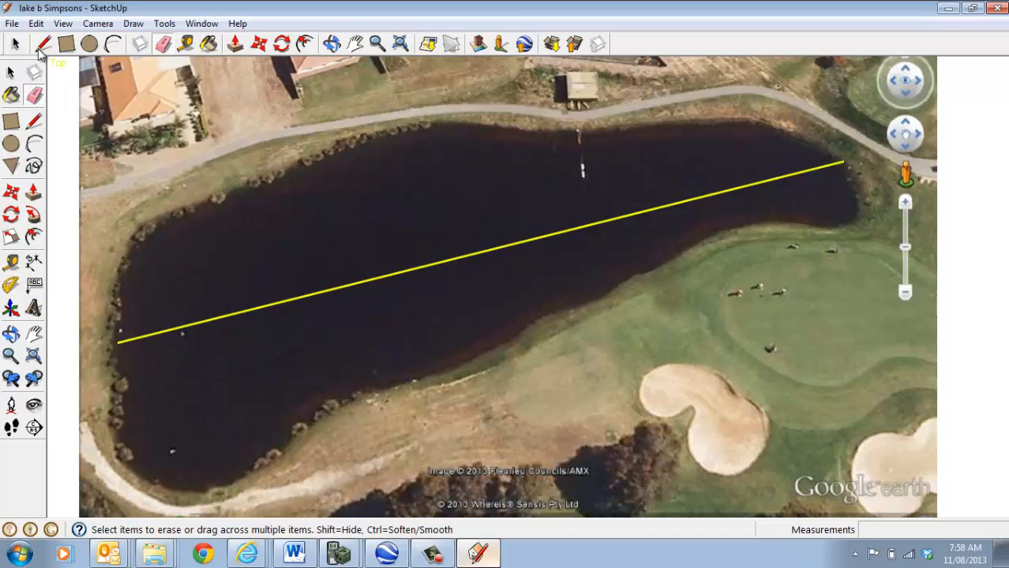
Draw a line over the existing long lake line from its western endpoint to its eastern endpoint
{"action": "left_click", "coordinate": [37, 24]}
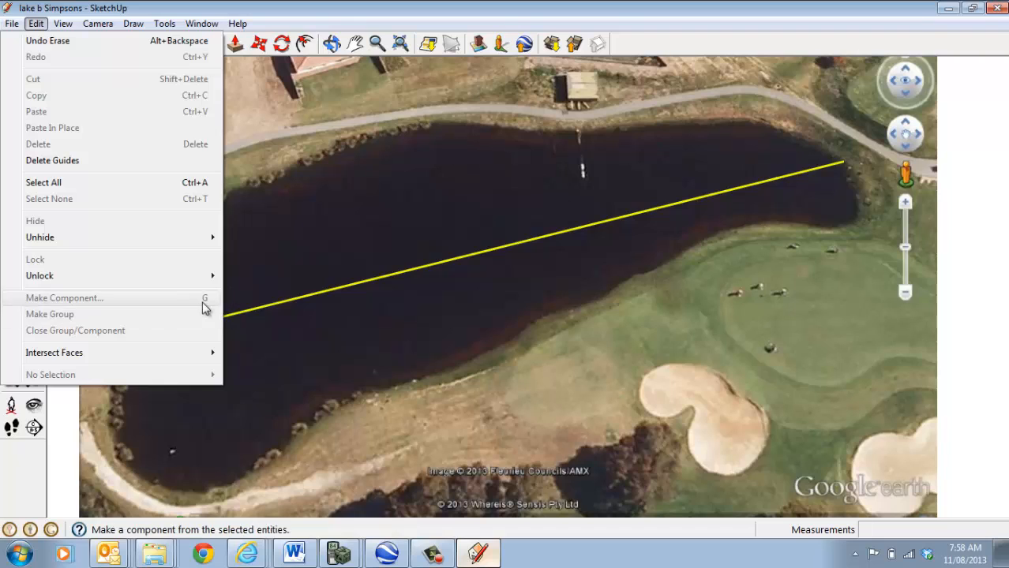
{"action": "left_click", "coordinate": [292, 322]}
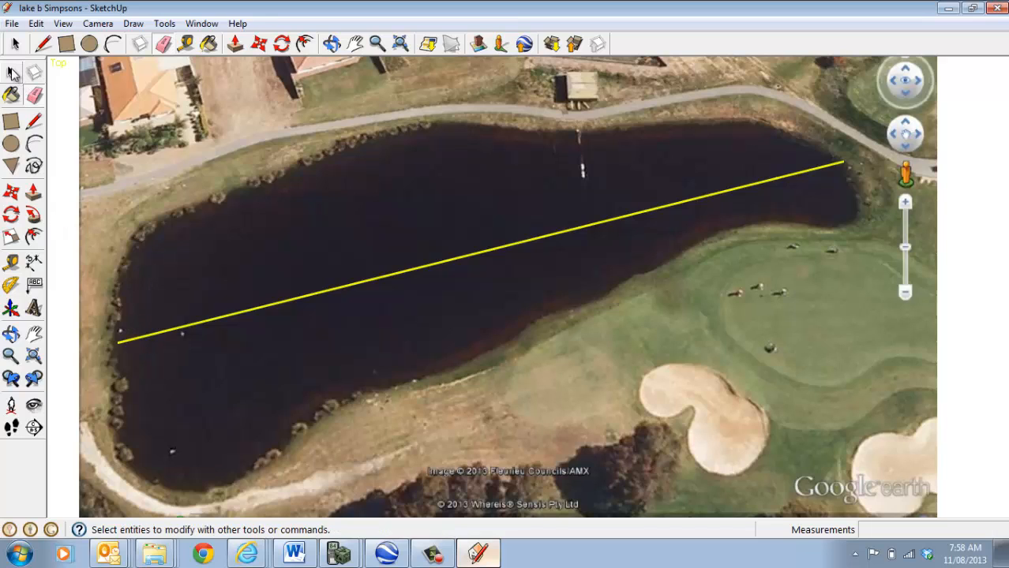
{"action": "left_click", "coordinate": [34, 120]}
{"action": "left_click", "coordinate": [118, 342]}
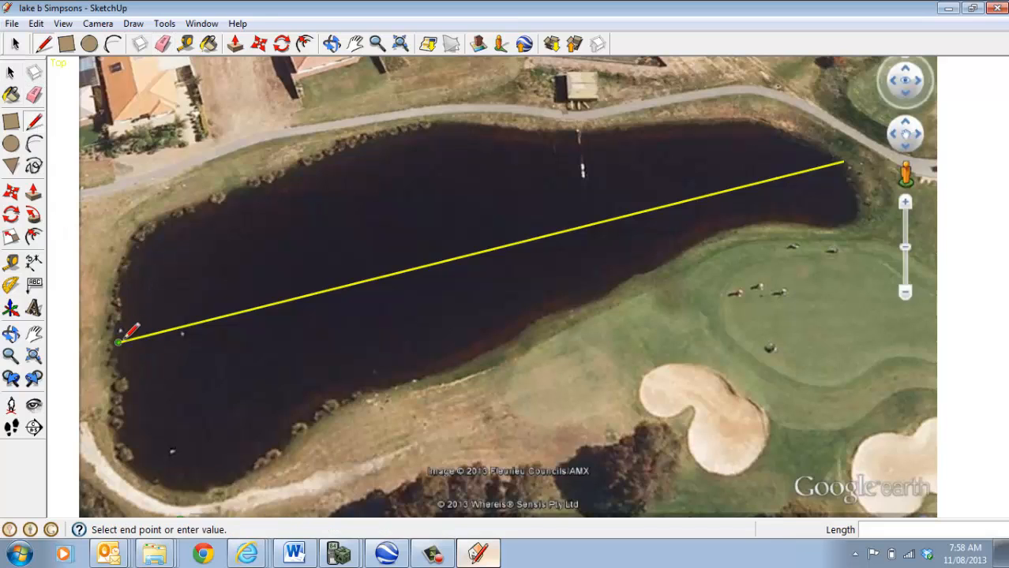
{"action": "left_click", "coordinate": [843, 161]}
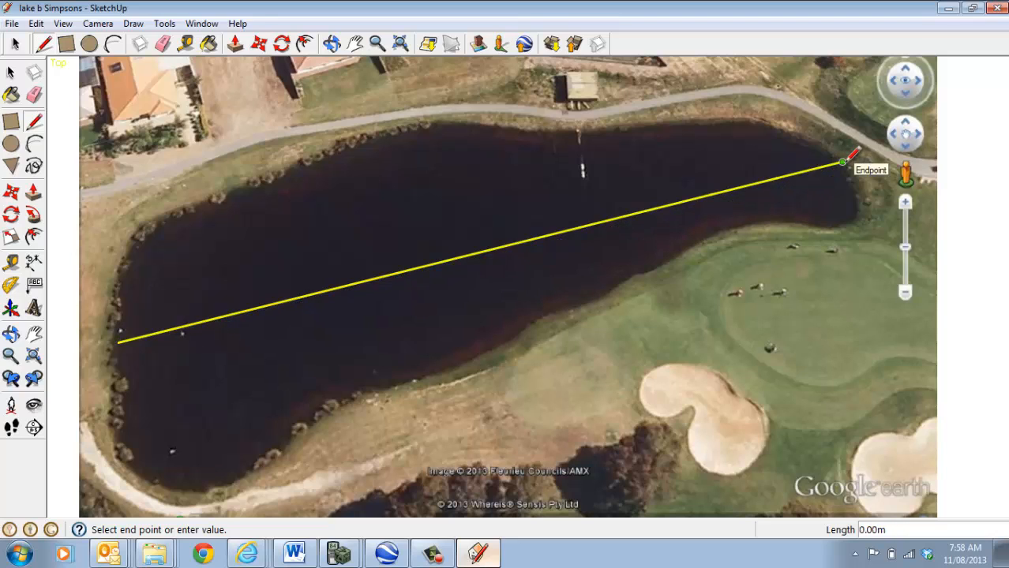
{"action": "key", "text": "Escape"}
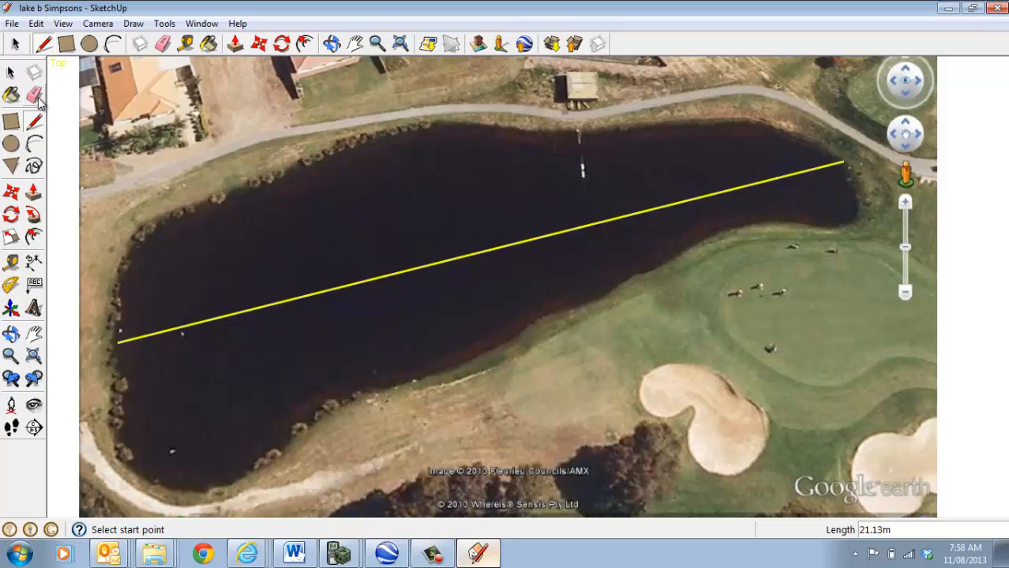
Select individual parts of the long lake line to examine how it is divided into segments
{"action": "left_click", "coordinate": [10, 72]}
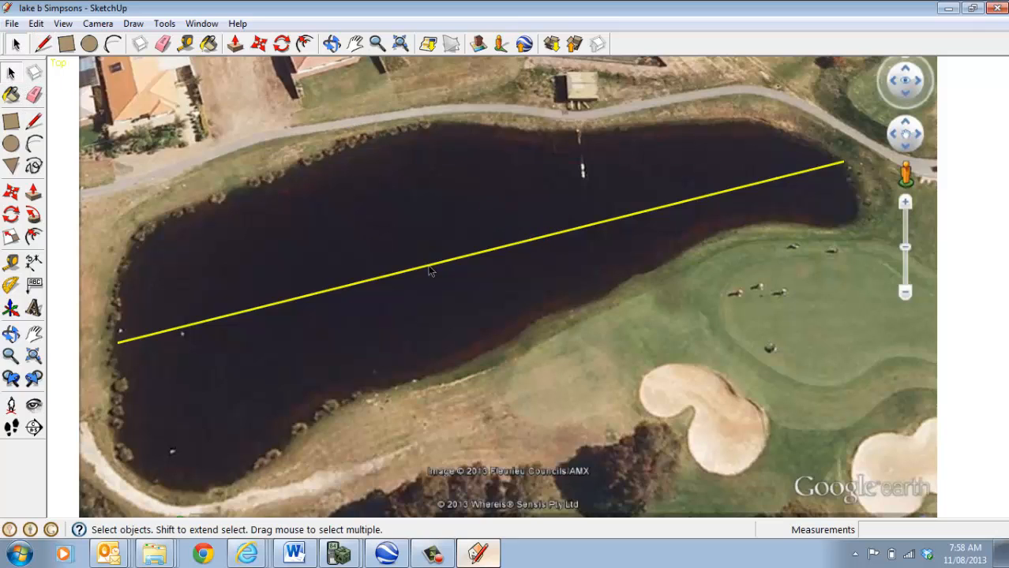
{"action": "left_click", "coordinate": [429, 270]}
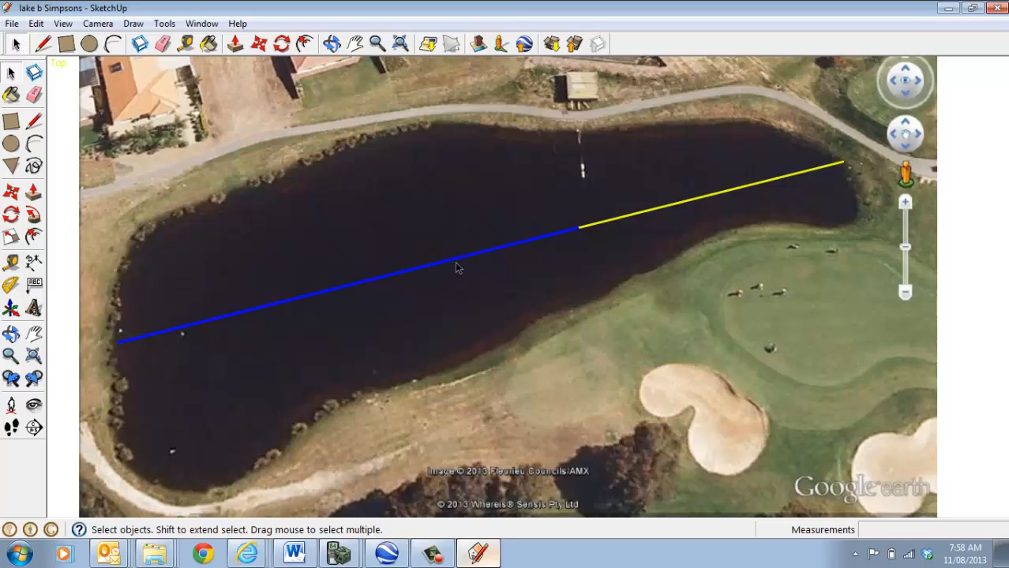
{"action": "left_click", "coordinate": [594, 228]}
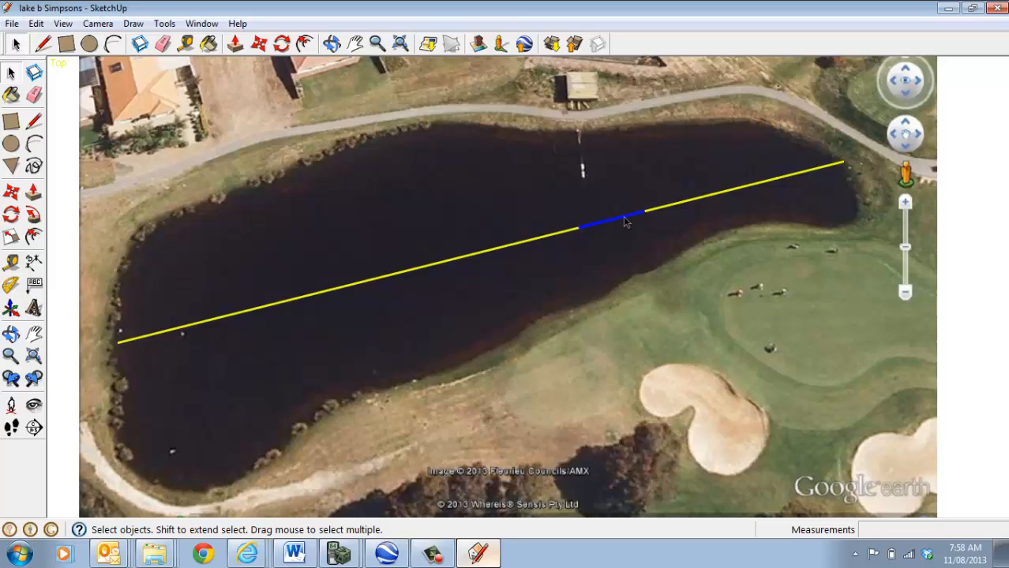
{"action": "left_click", "coordinate": [661, 214]}
{"action": "left_click", "coordinate": [661, 210]}
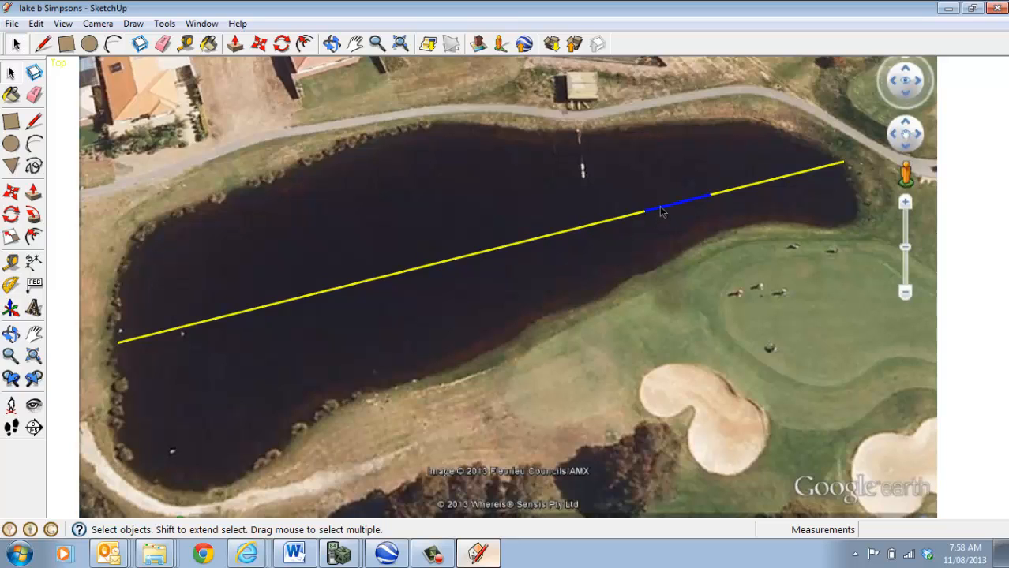
Undo the line drawn over the long lake line, then undo and redo the last erase of a perpendicular
{"action": "left_click", "coordinate": [36, 24]}
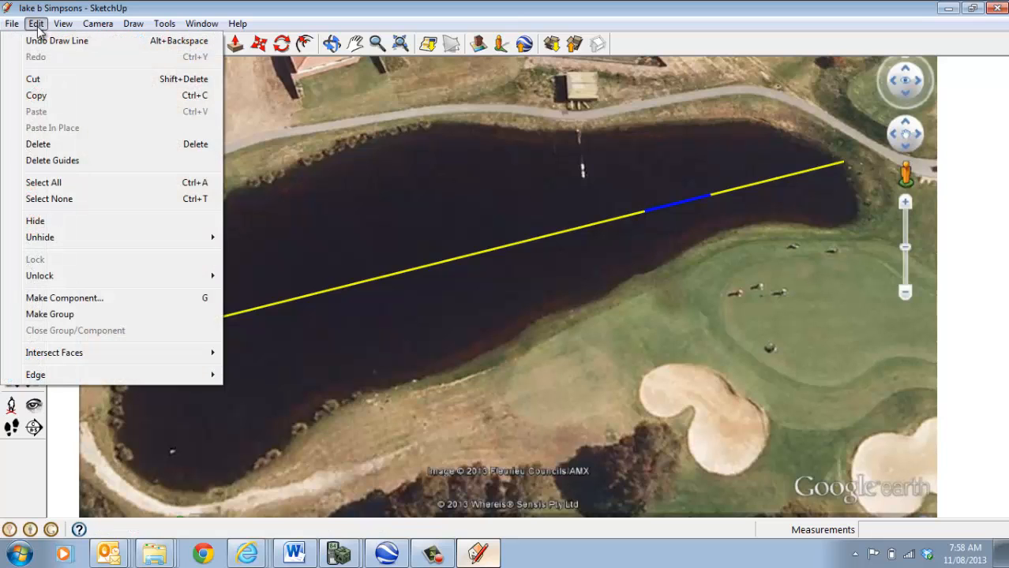
{"action": "left_click", "coordinate": [38, 36]}
{"action": "left_click", "coordinate": [36, 23]}
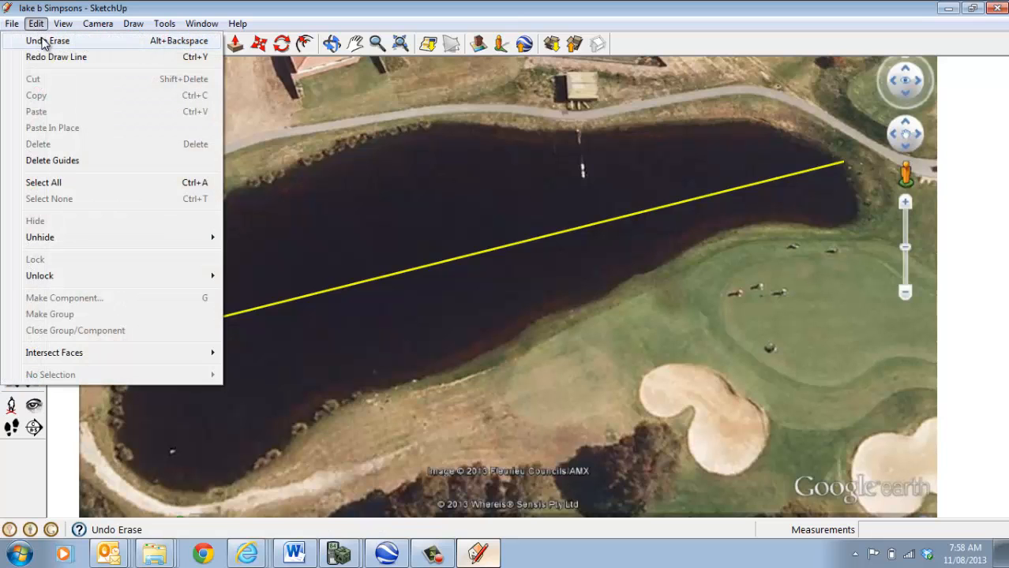
{"action": "left_click", "coordinate": [43, 39]}
{"action": "left_click", "coordinate": [36, 23]}
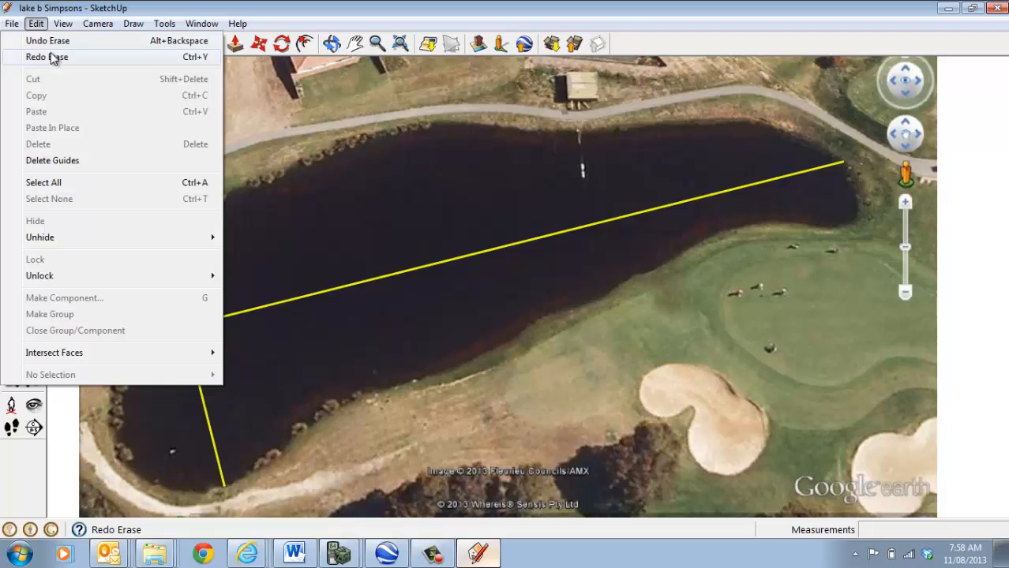
{"action": "left_click", "coordinate": [42, 56]}
{"action": "key", "text": "space"}
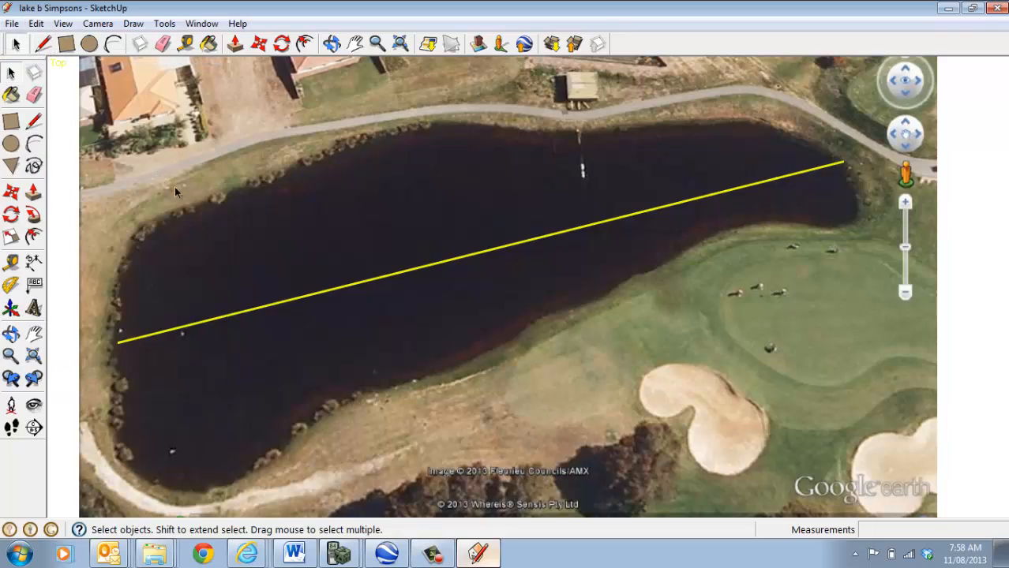
Check the segments of the long lake line and try to divide its longest, western segment
{"action": "left_click", "coordinate": [304, 298]}
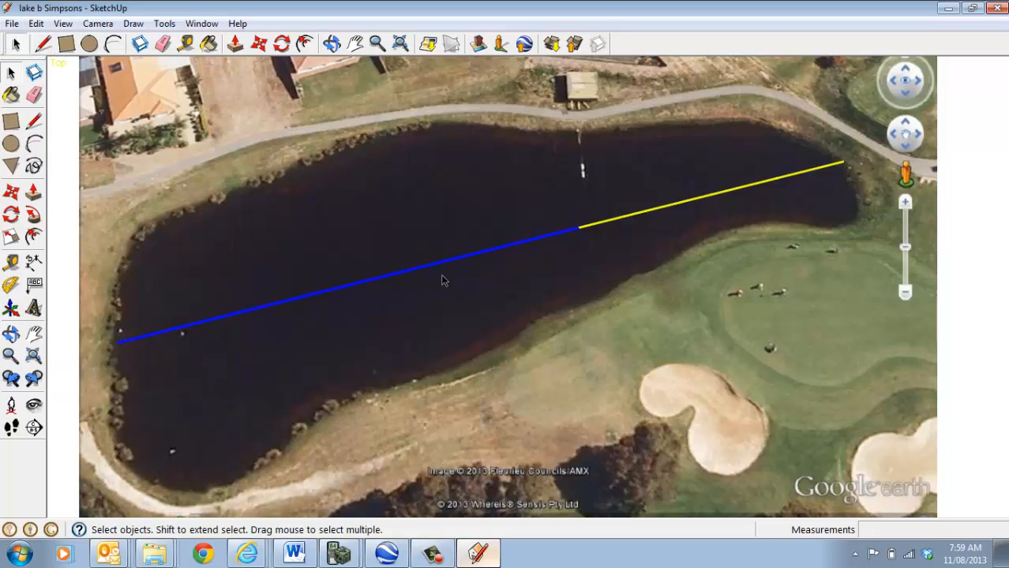
{"action": "left_click", "coordinate": [600, 226]}
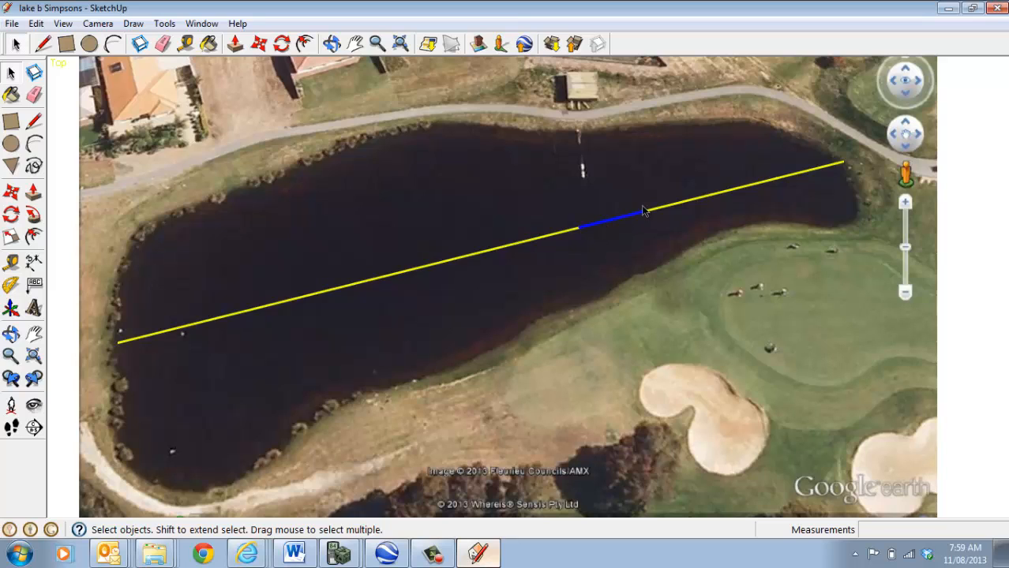
{"action": "left_click", "coordinate": [525, 245]}
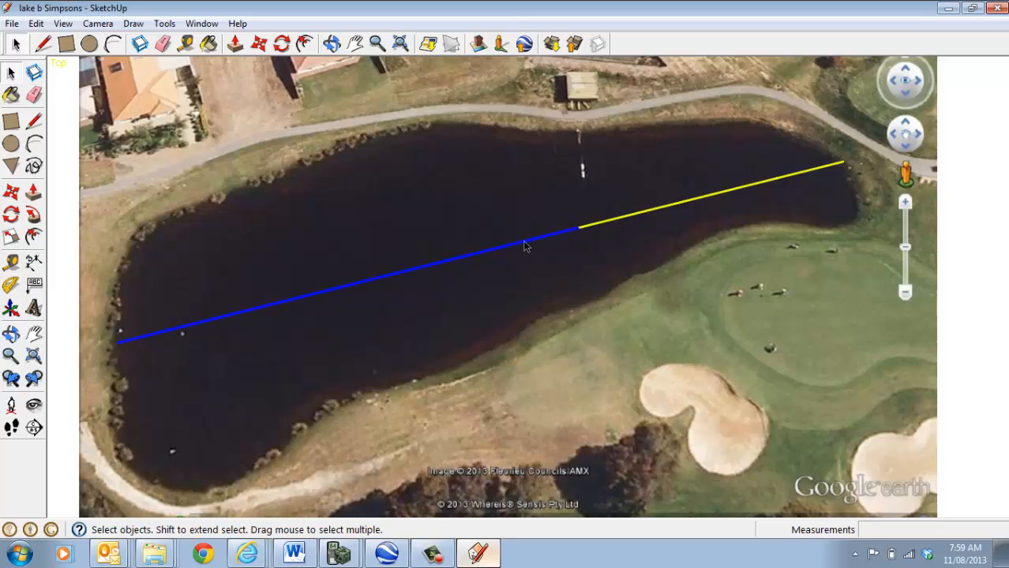
{"action": "right_click", "coordinate": [526, 244]}
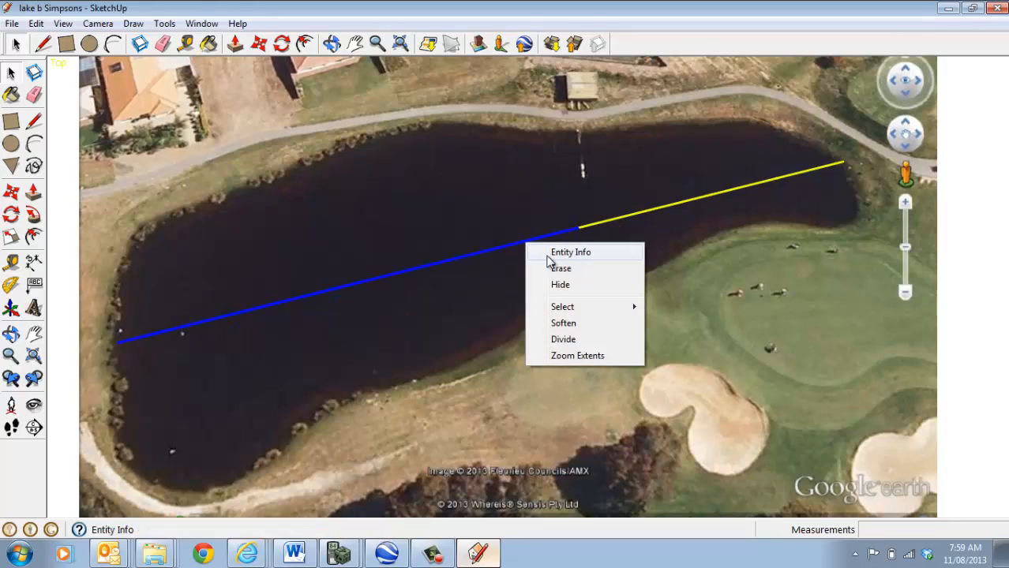
{"action": "left_click", "coordinate": [563, 339]}
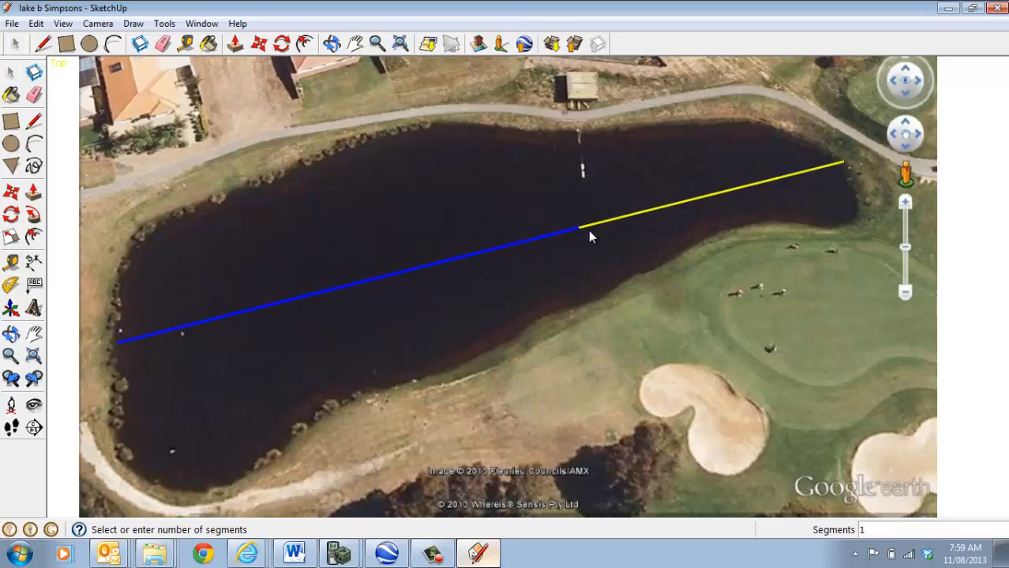
{"action": "left_click", "coordinate": [33, 121]}
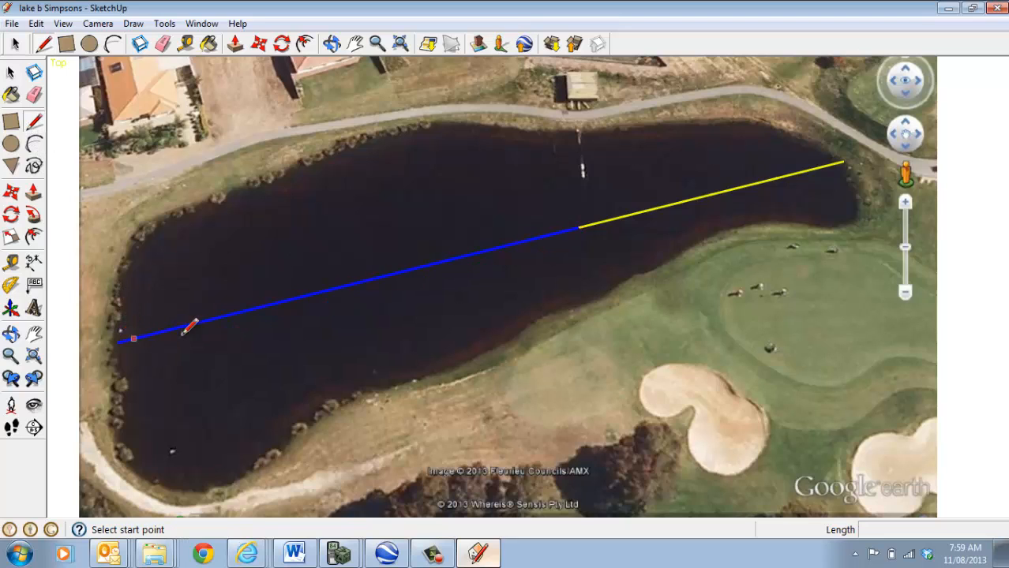
Erase every segment of the long lake line from west to east
{"action": "left_click", "coordinate": [33, 94]}
{"action": "left_click", "coordinate": [365, 281]}
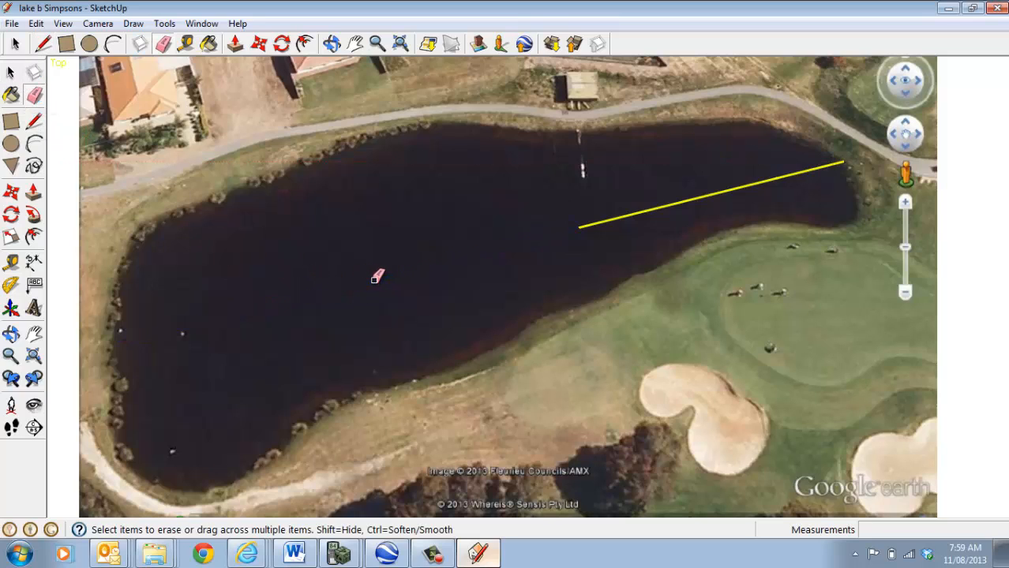
{"action": "left_click", "coordinate": [629, 213]}
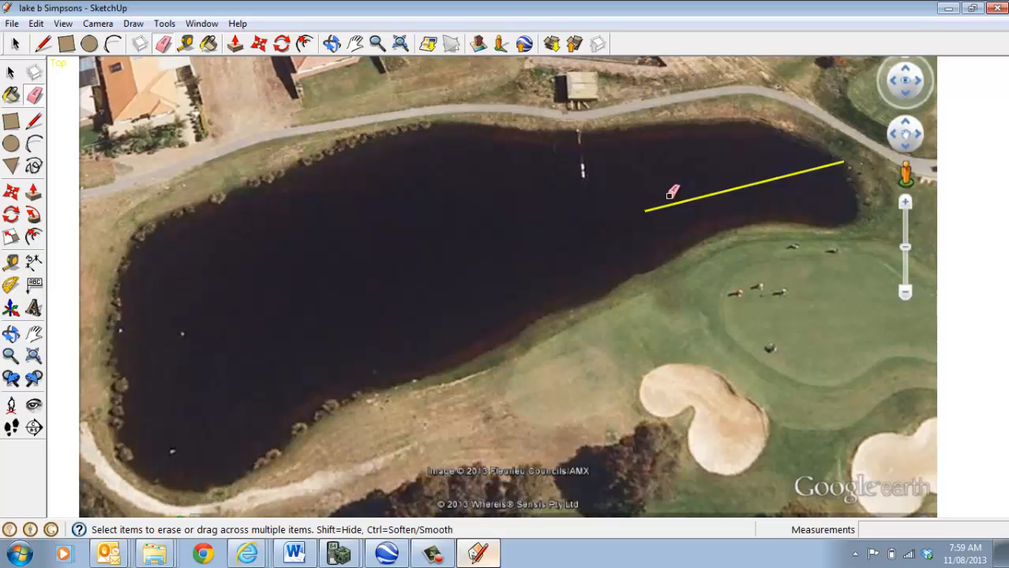
{"action": "left_click_drag", "start_coordinate": [667, 194], "coordinate": [701, 195]}
{"action": "left_click", "coordinate": [767, 180]}
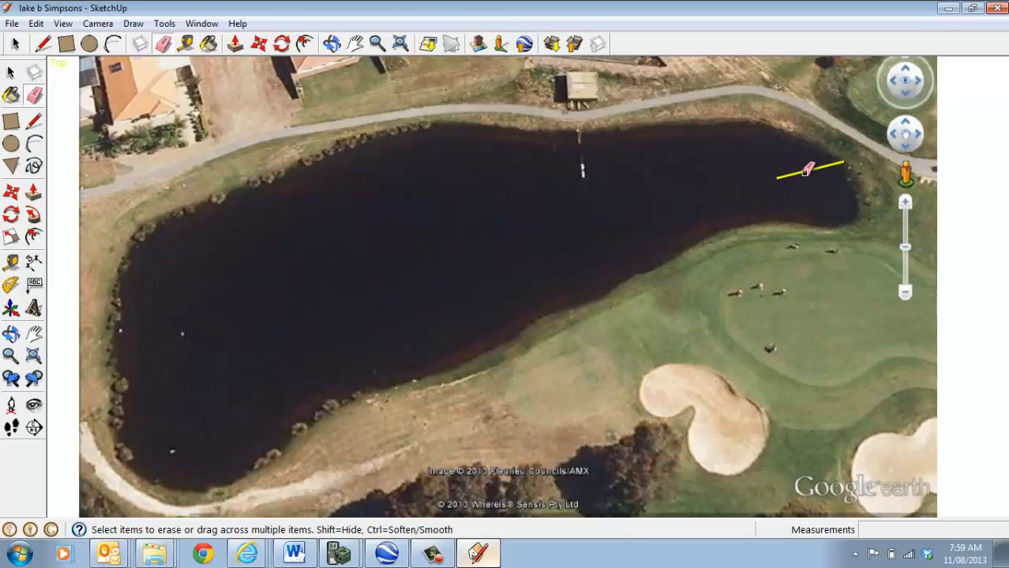
{"action": "left_click", "coordinate": [809, 167]}
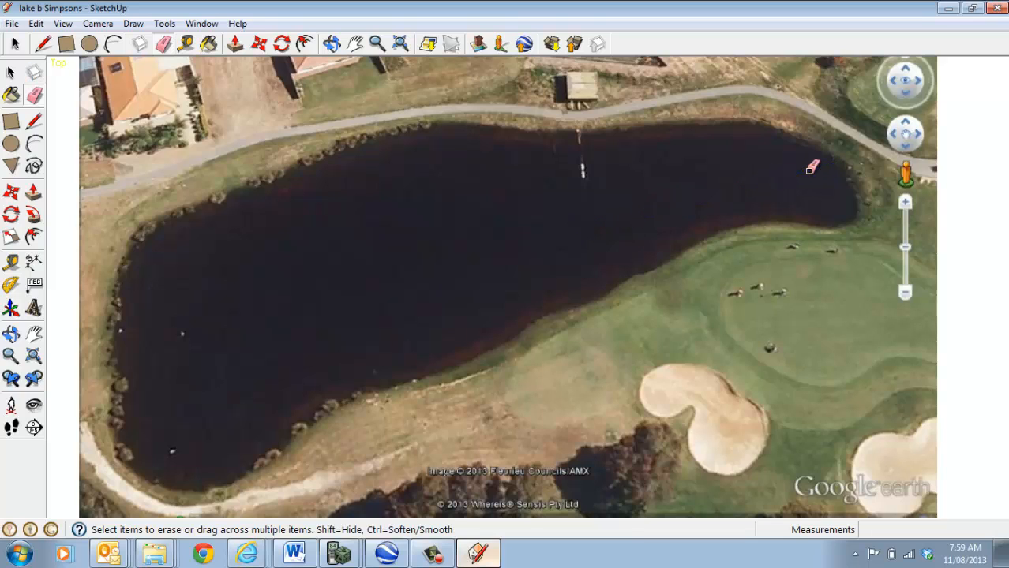
Draw a single line about 145 m long across the lake, from the western shore to the eastern shore
{"action": "left_click", "coordinate": [33, 120]}
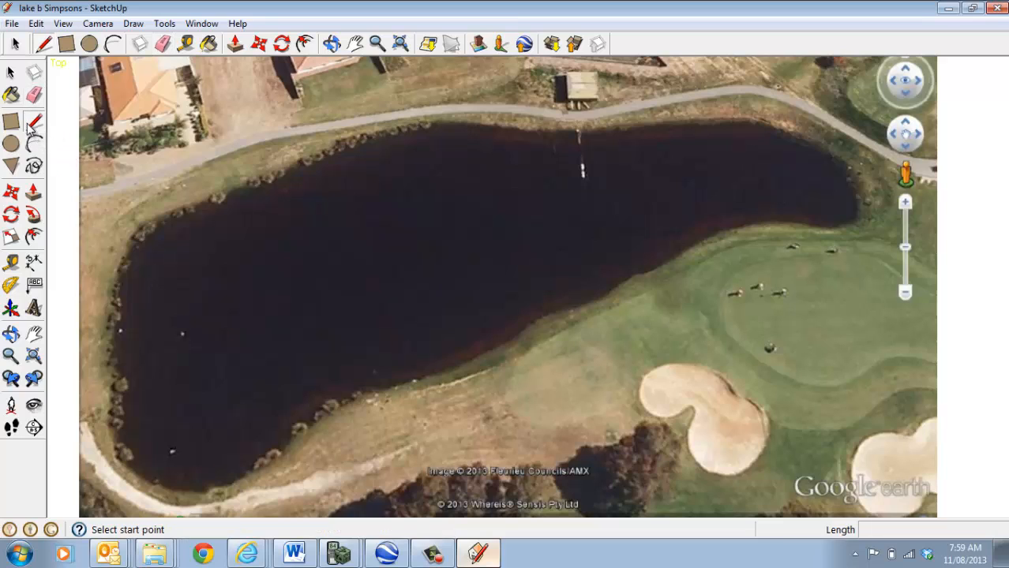
{"action": "left_click", "coordinate": [118, 345]}
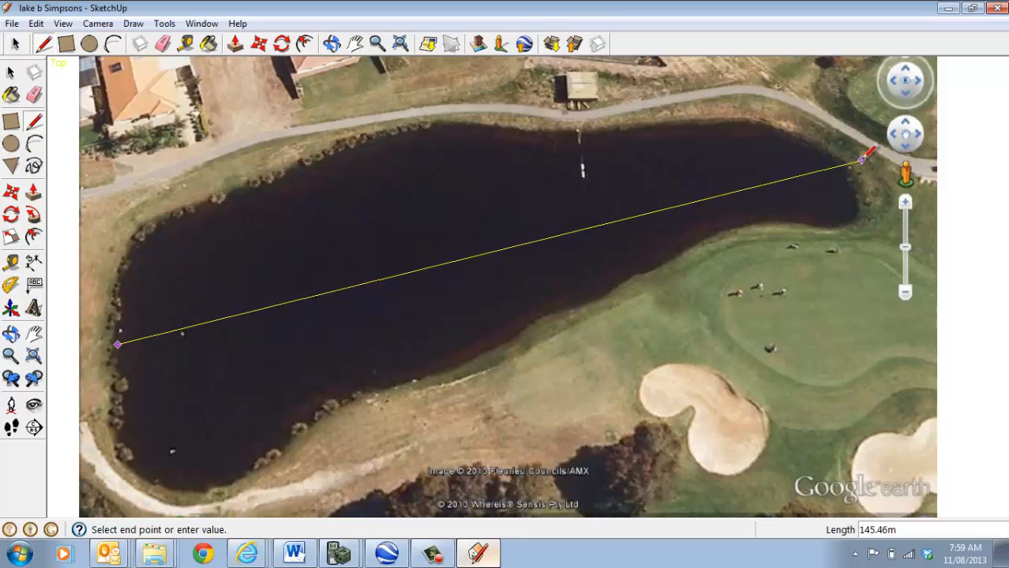
{"action": "left_click", "coordinate": [861, 161]}
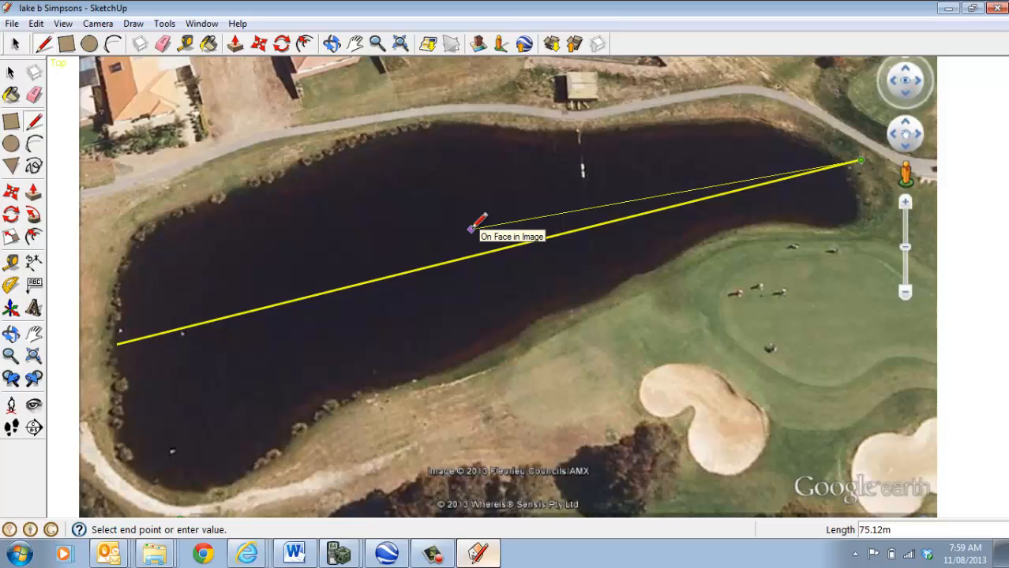
{"action": "left_click", "coordinate": [15, 76]}
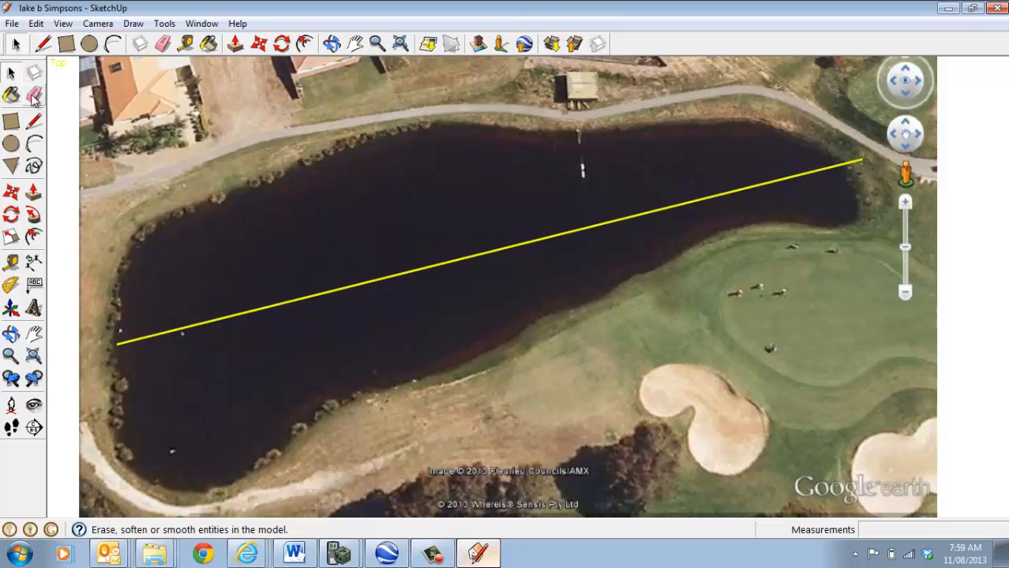
Select and delete the single long lake line, then undo the deletion
{"action": "left_click", "coordinate": [282, 309]}
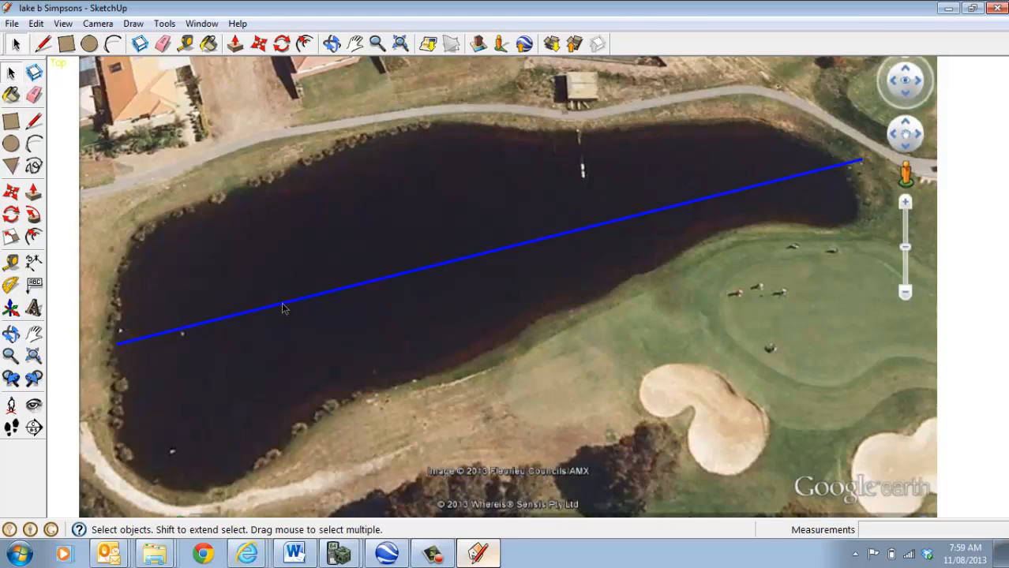
{"action": "key", "text": "Delete"}
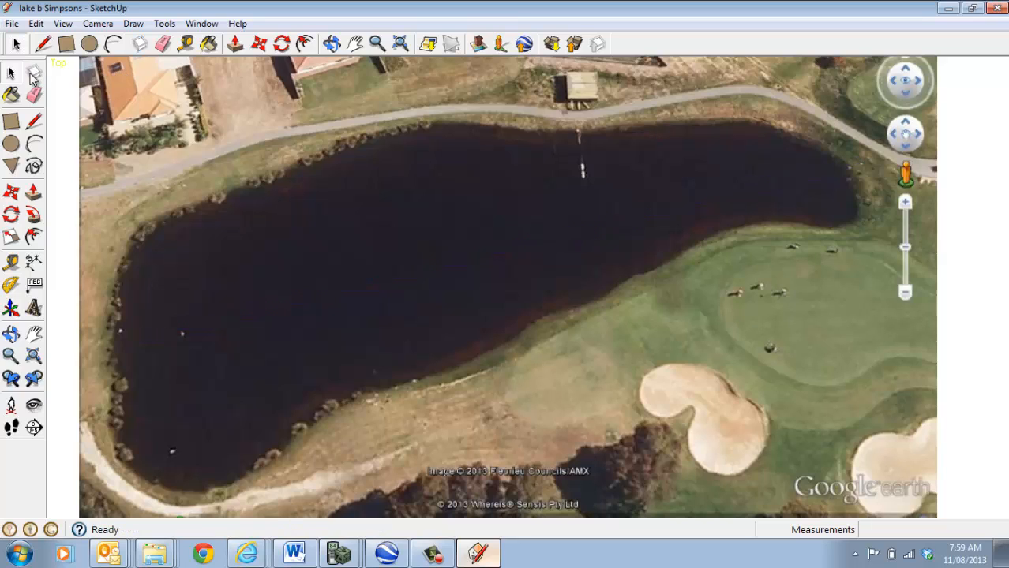
{"action": "left_click", "coordinate": [33, 120]}
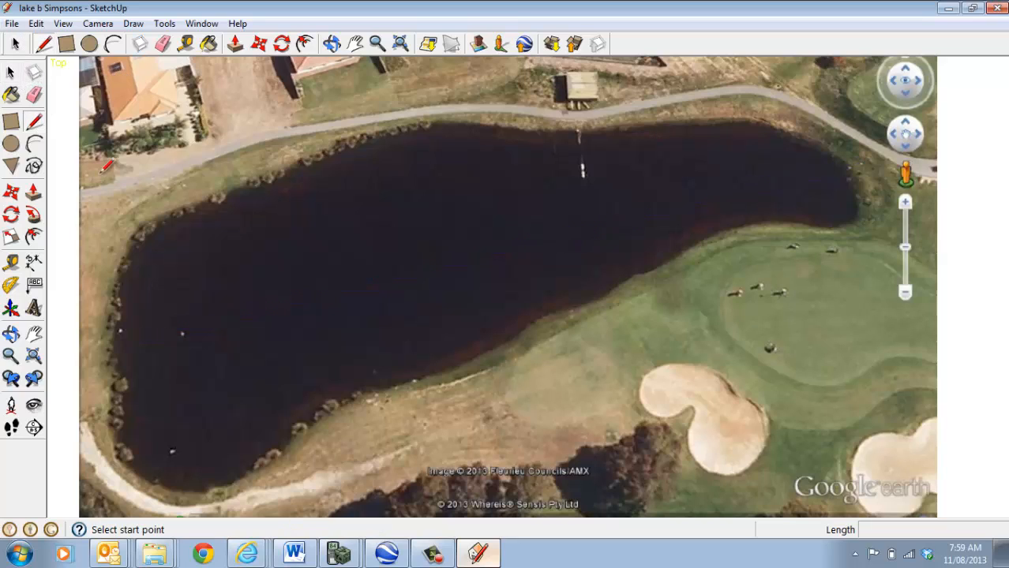
{"action": "left_click", "coordinate": [122, 263]}
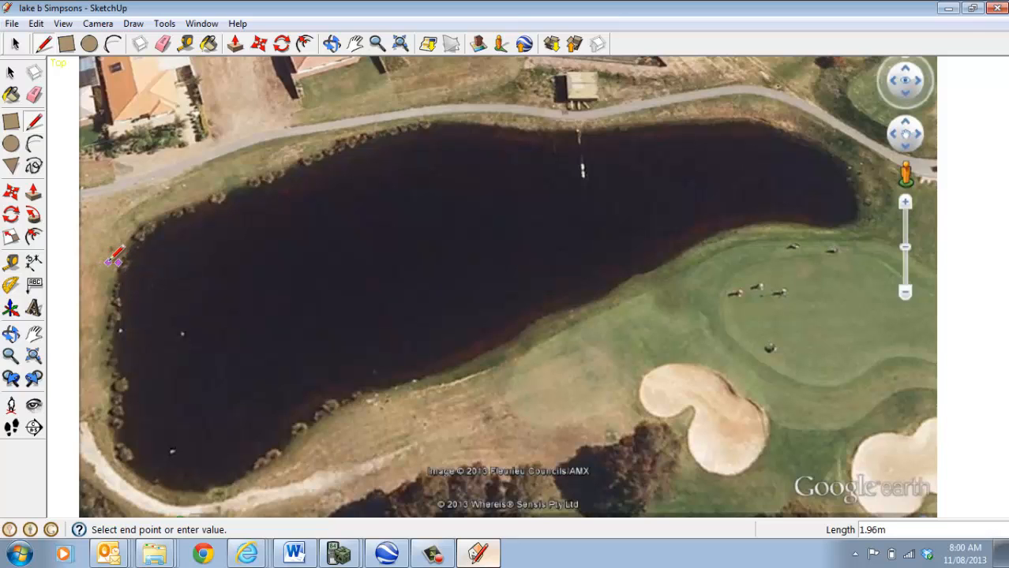
{"action": "left_click", "coordinate": [36, 24]}
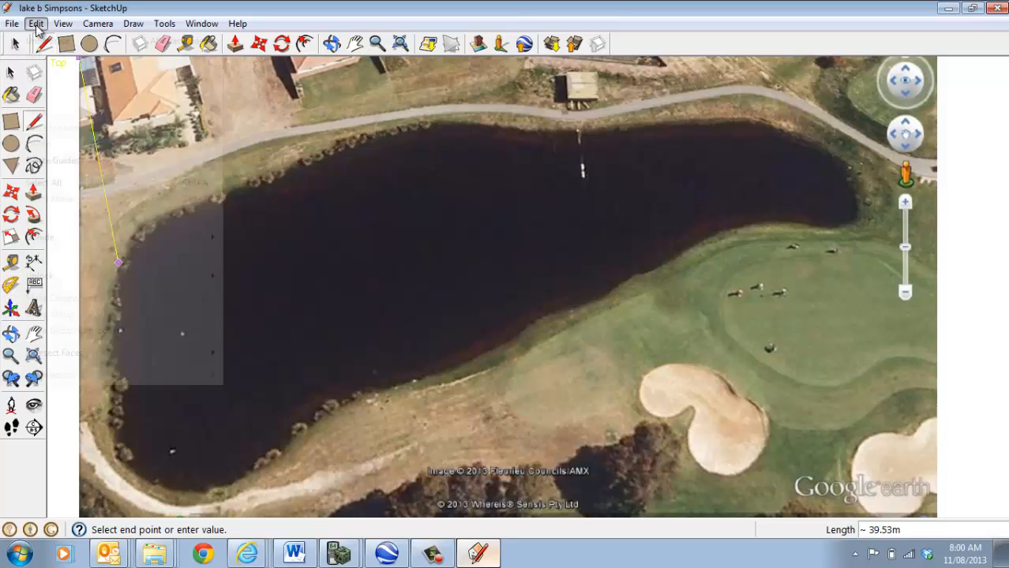
{"action": "left_click", "coordinate": [44, 38]}
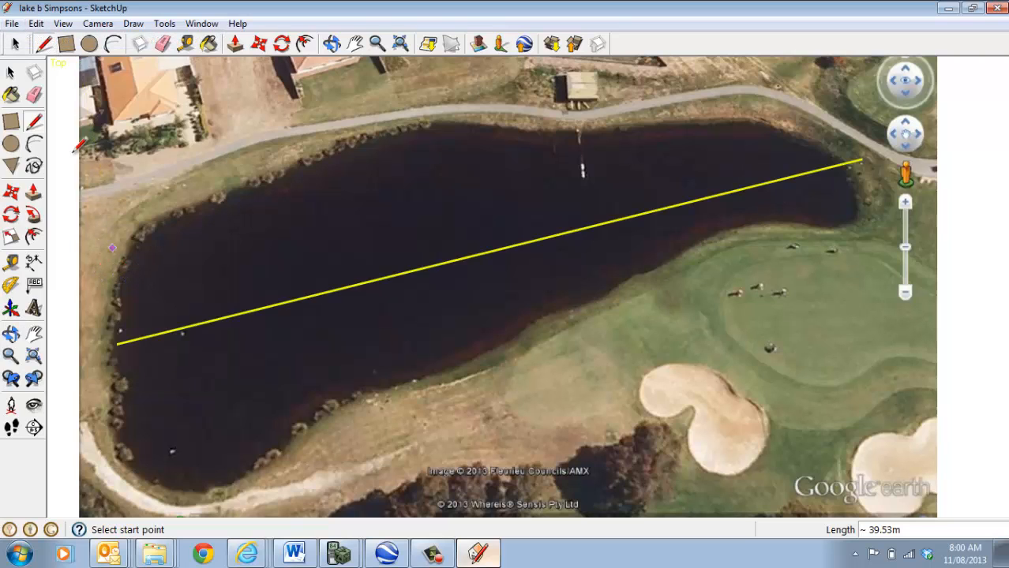
Erase the restored long lake line with the Eraser tool
{"action": "left_click", "coordinate": [34, 95]}
{"action": "left_click", "coordinate": [280, 303]}
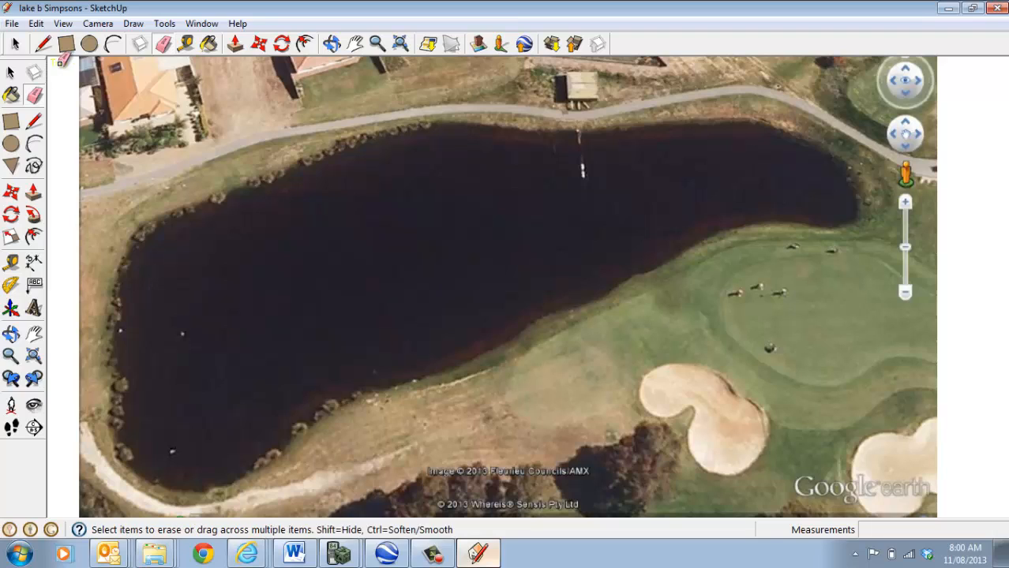
Draw a horizontal line about 149 m long along the red axis, from west of the lake to the golf green
{"action": "left_click", "coordinate": [34, 121]}
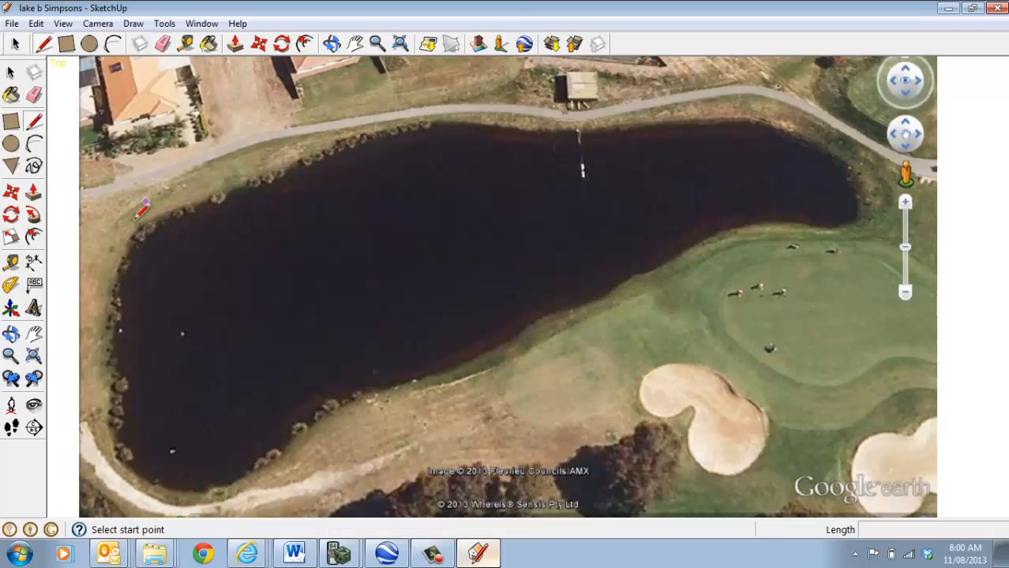
{"action": "left_click", "coordinate": [94, 254]}
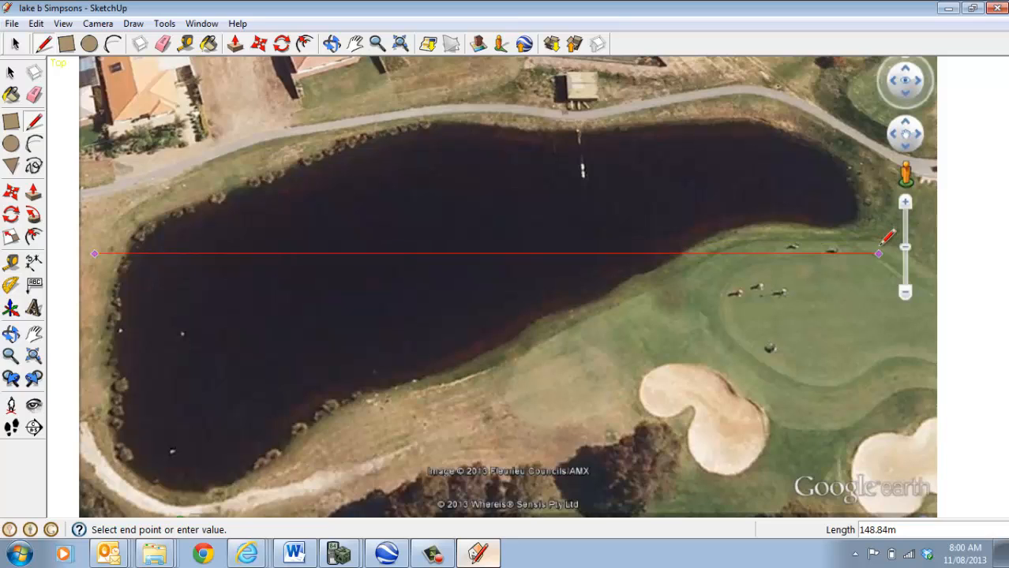
{"action": "left_click", "coordinate": [882, 241]}
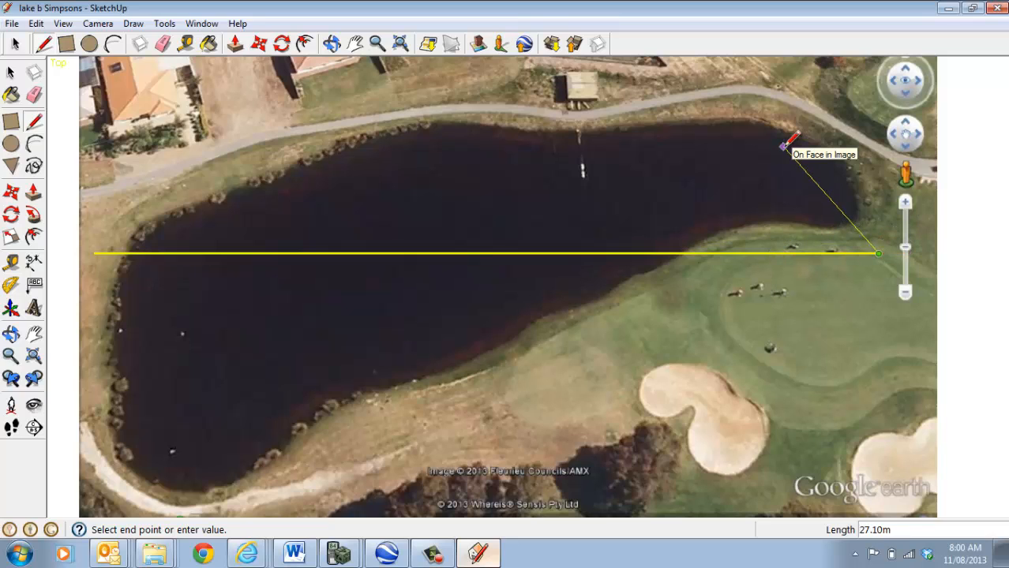
{"action": "key", "text": "Escape"}
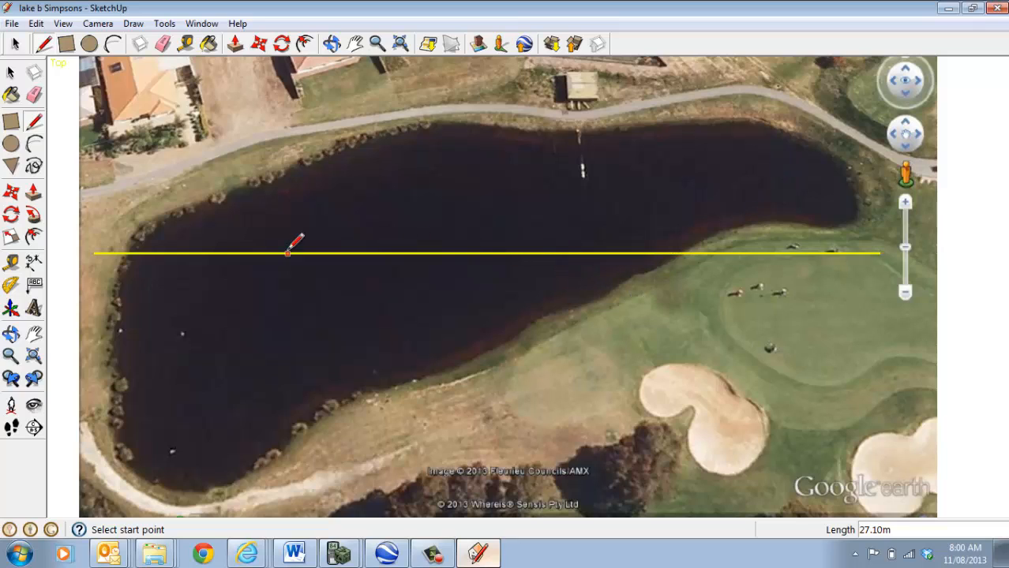
Divide the horizontal line across the lake into 8 equal segments
{"action": "left_click", "coordinate": [11, 72]}
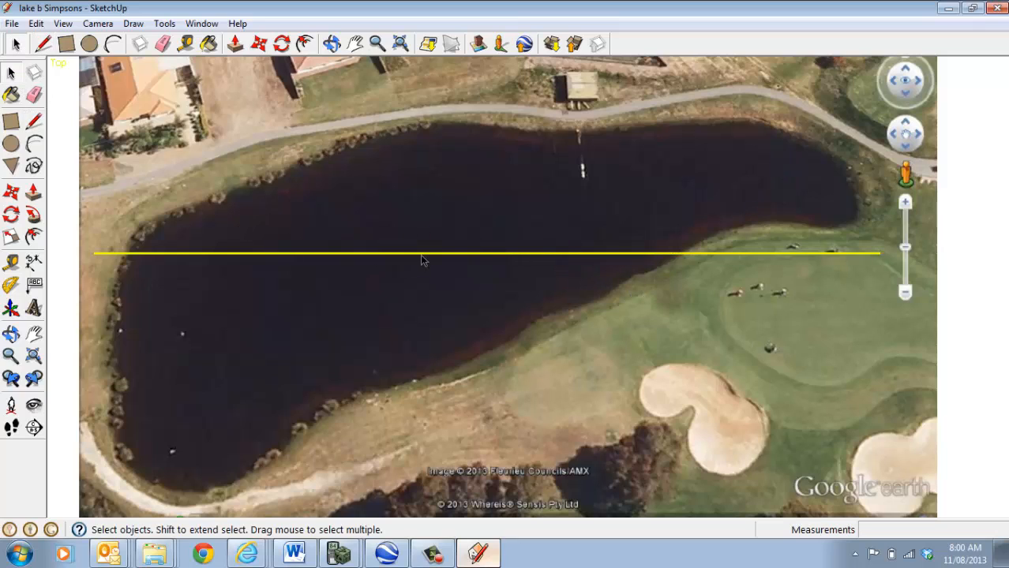
{"action": "right_click", "coordinate": [423, 255]}
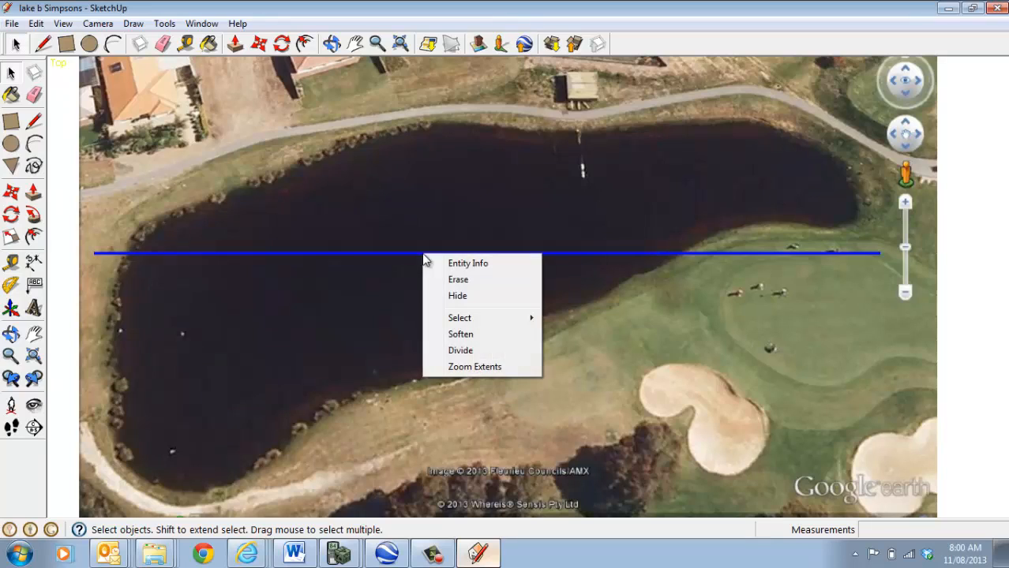
{"action": "left_click", "coordinate": [461, 350]}
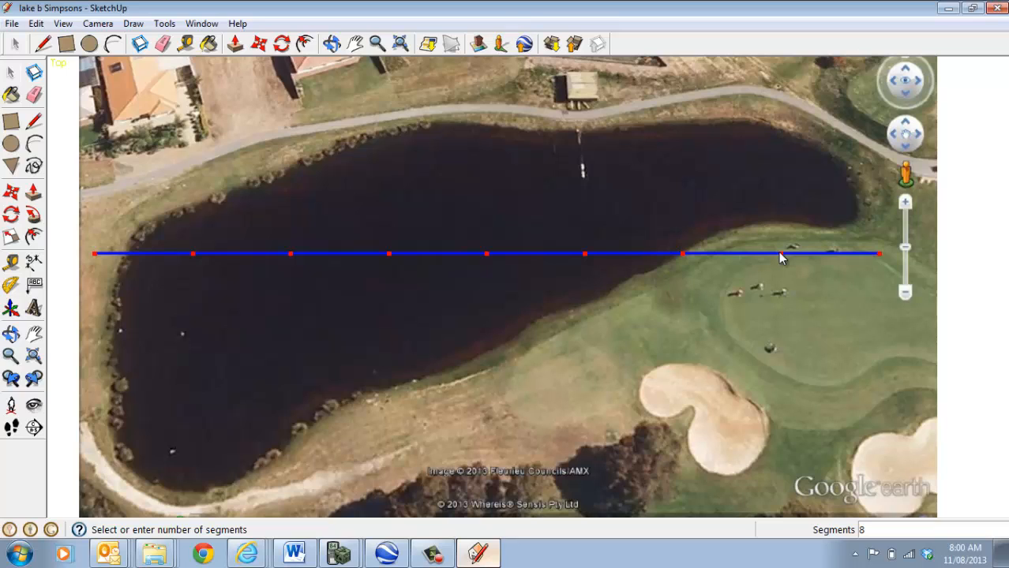
{"action": "left_click", "coordinate": [779, 254]}
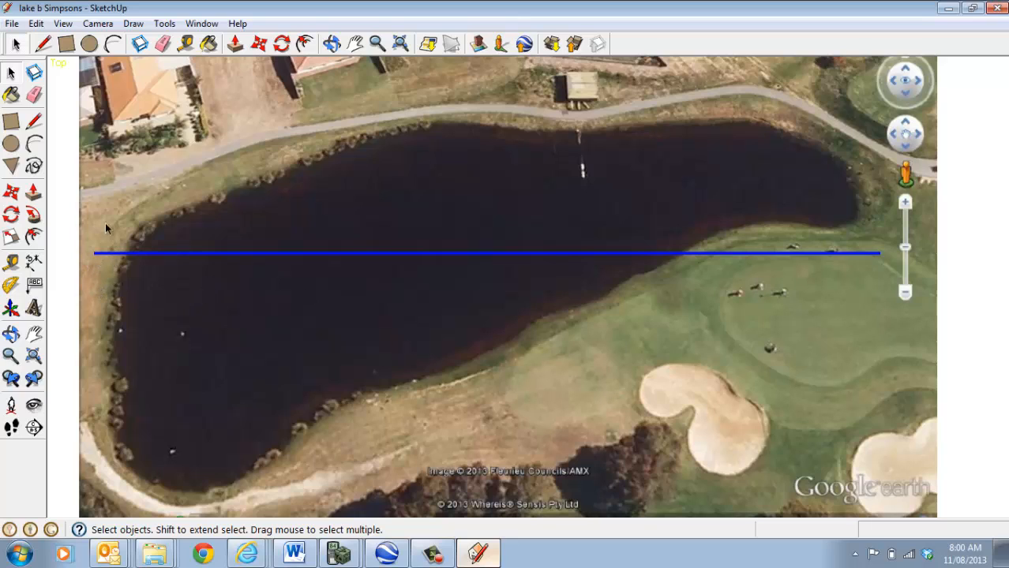
Draw a rectangle about 147 m by 78 m over the whole lake
{"action": "left_click", "coordinate": [34, 123]}
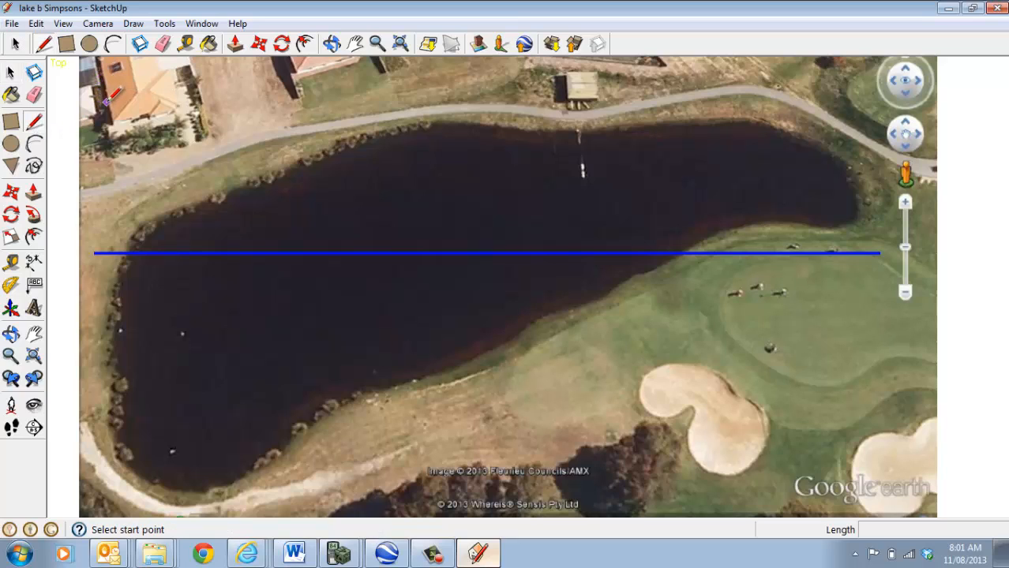
{"action": "left_click", "coordinate": [107, 102]}
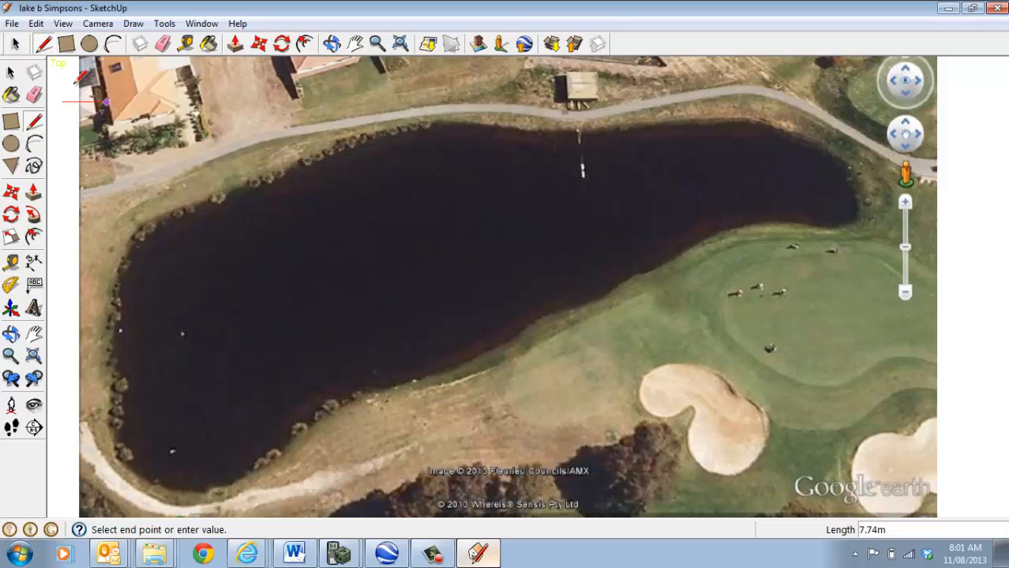
{"action": "left_click", "coordinate": [67, 45]}
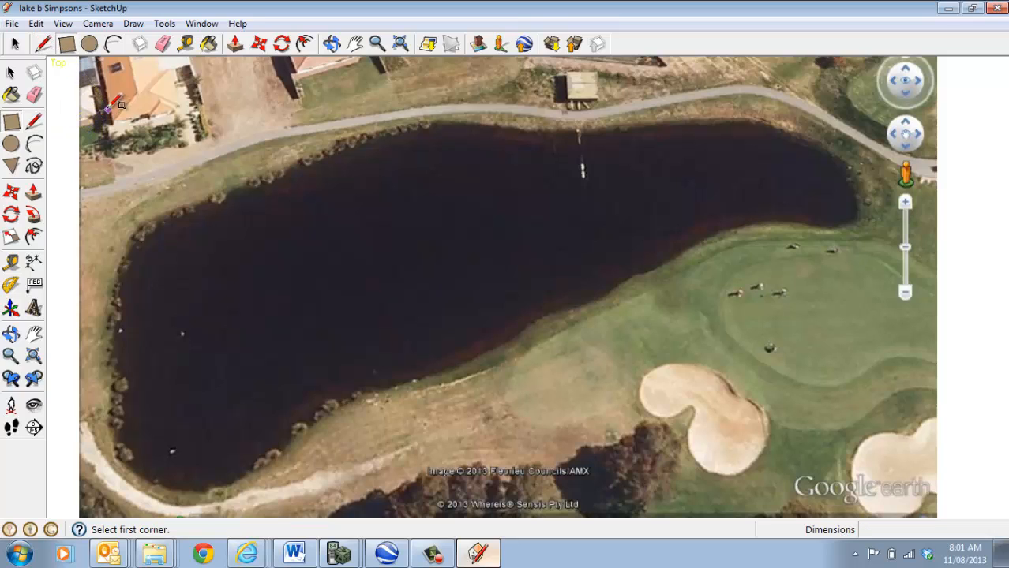
{"action": "left_click", "coordinate": [97, 89]}
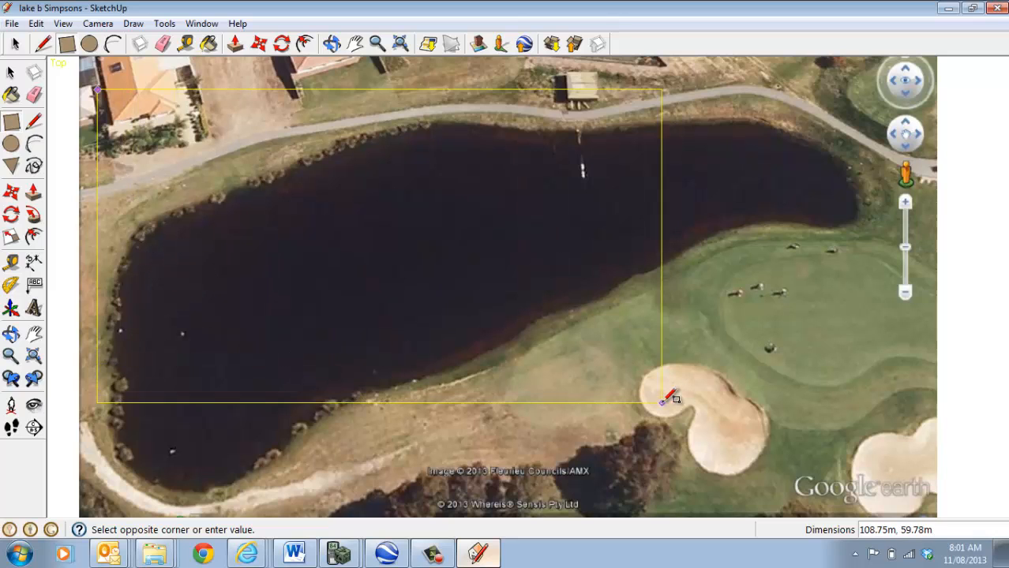
{"action": "left_click", "coordinate": [869, 500]}
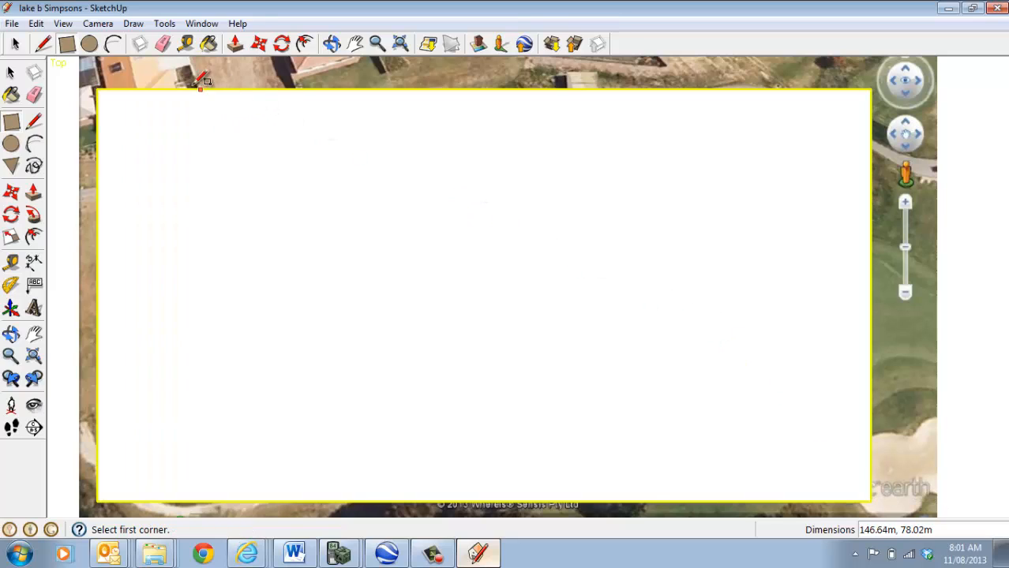
{"action": "left_click", "coordinate": [165, 24]}
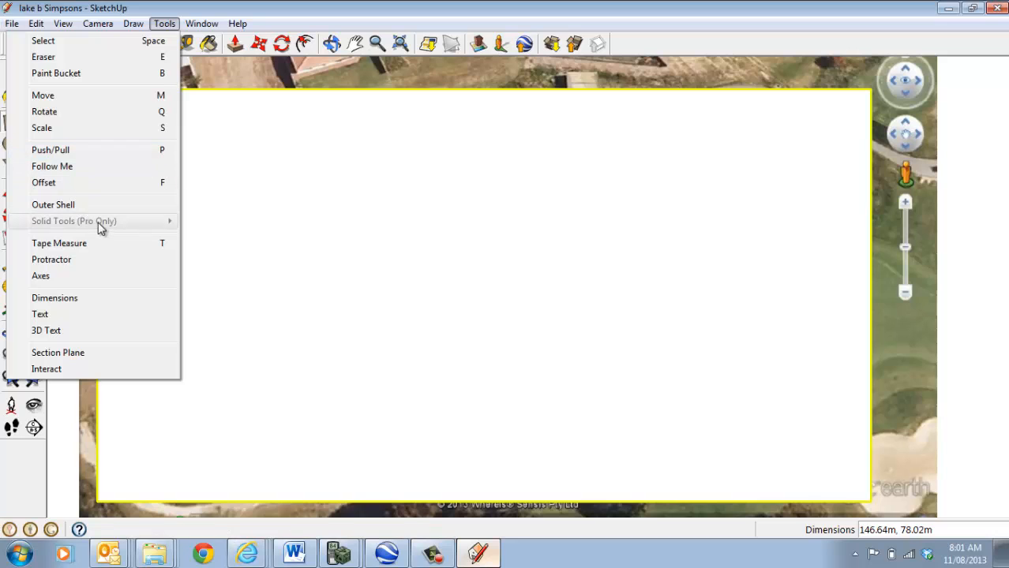
{"action": "left_click", "coordinate": [87, 74]}
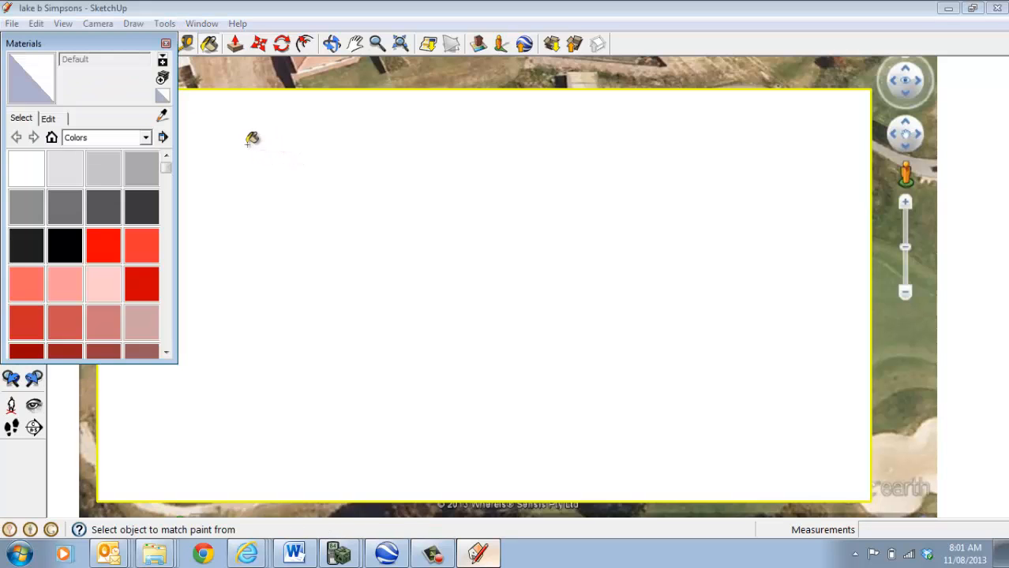
{"action": "left_click", "coordinate": [48, 120]}
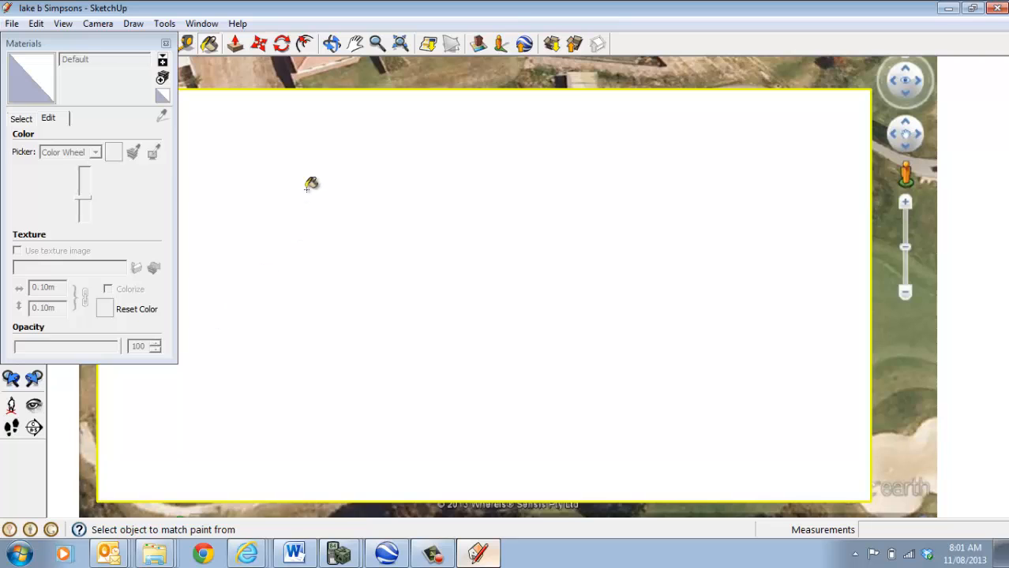
{"action": "left_click", "coordinate": [166, 43]}
{"action": "left_click", "coordinate": [164, 23]}
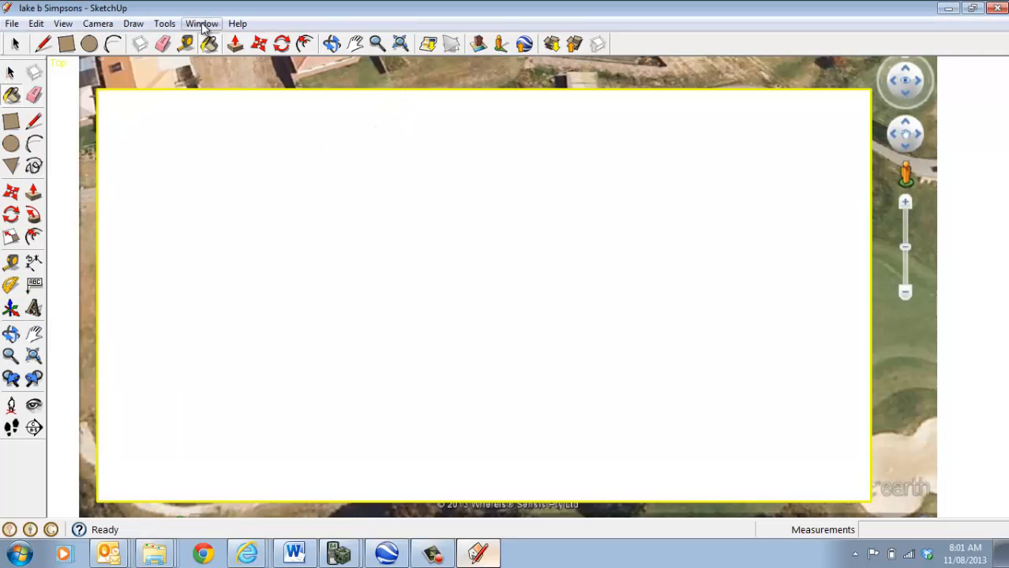
Set the transparency quality of the style's faces to Nicer
{"action": "left_click", "coordinate": [202, 24]}
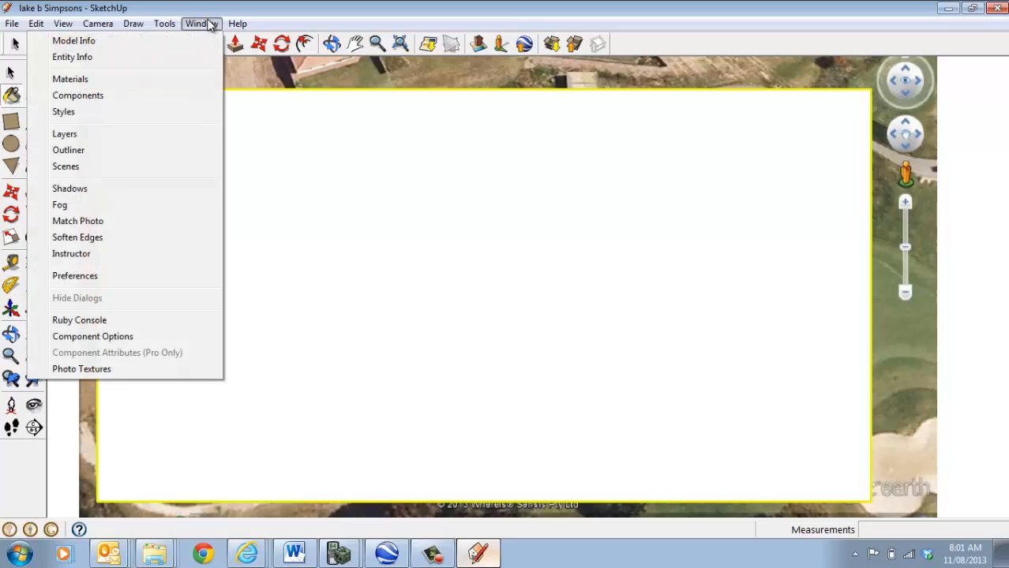
{"action": "left_click", "coordinate": [117, 112]}
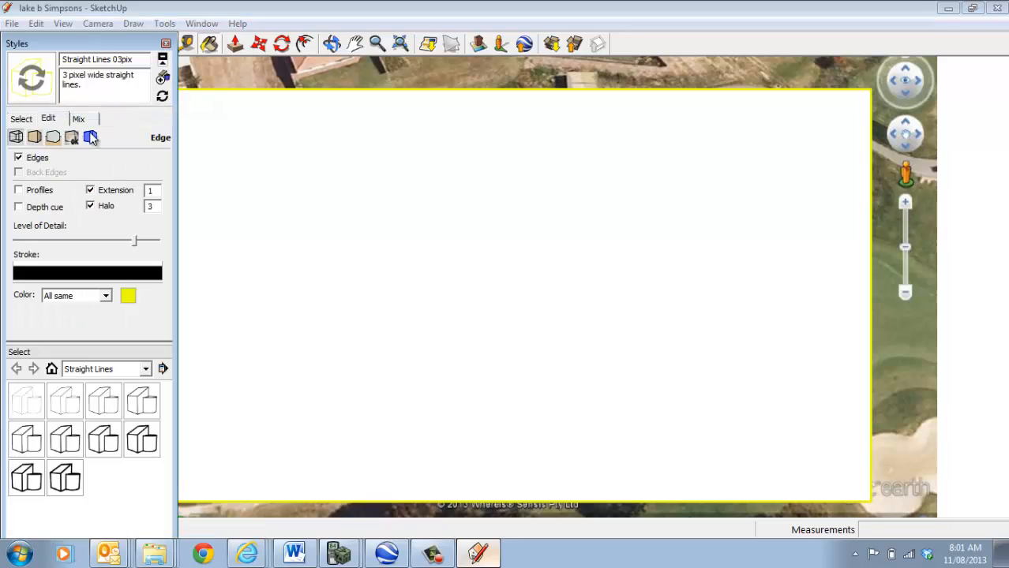
{"action": "left_click", "coordinate": [35, 138]}
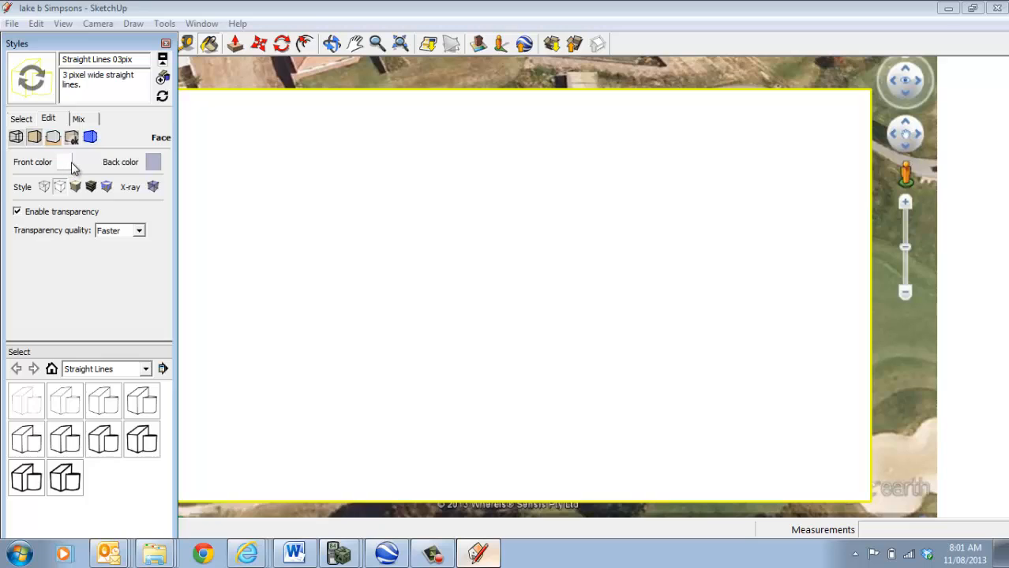
{"action": "left_click", "coordinate": [139, 231]}
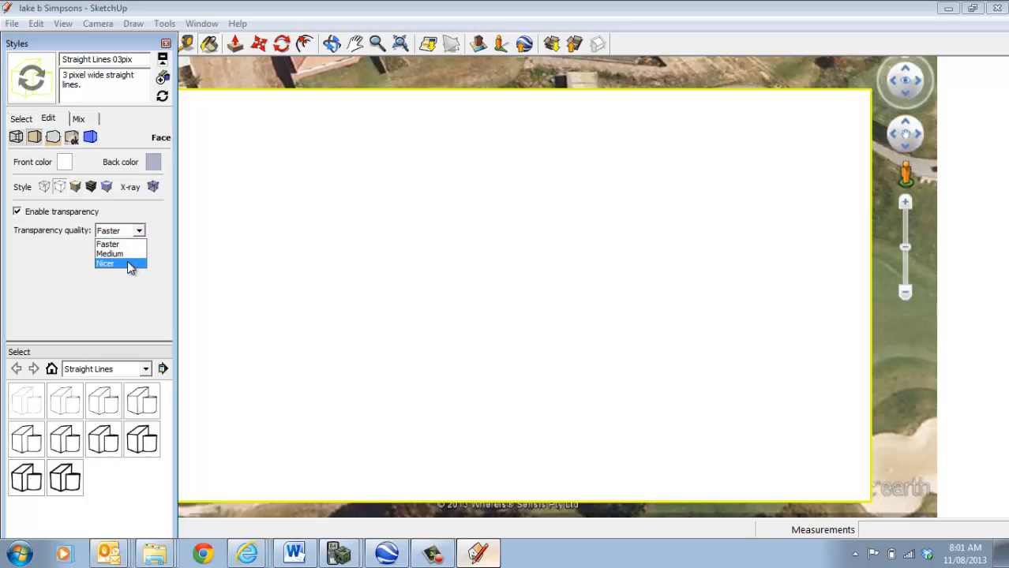
{"action": "left_click", "coordinate": [127, 264]}
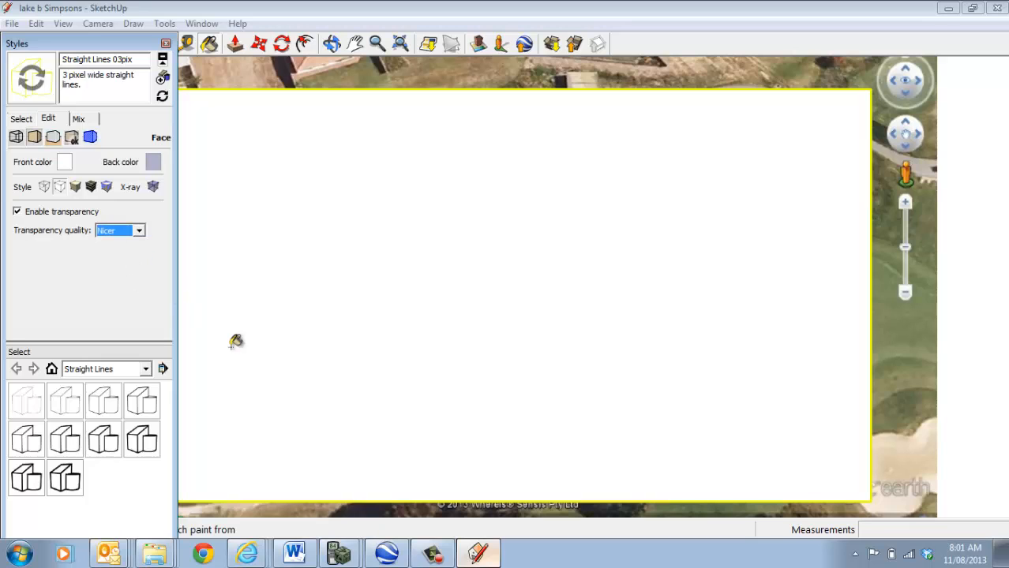
{"action": "left_click", "coordinate": [35, 138]}
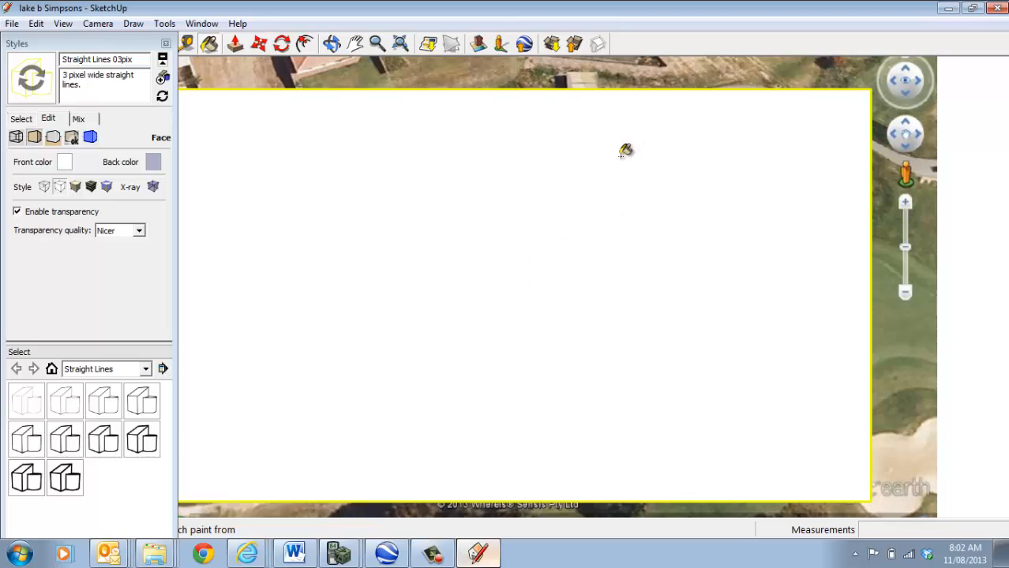
{"action": "left_click", "coordinate": [434, 557]}
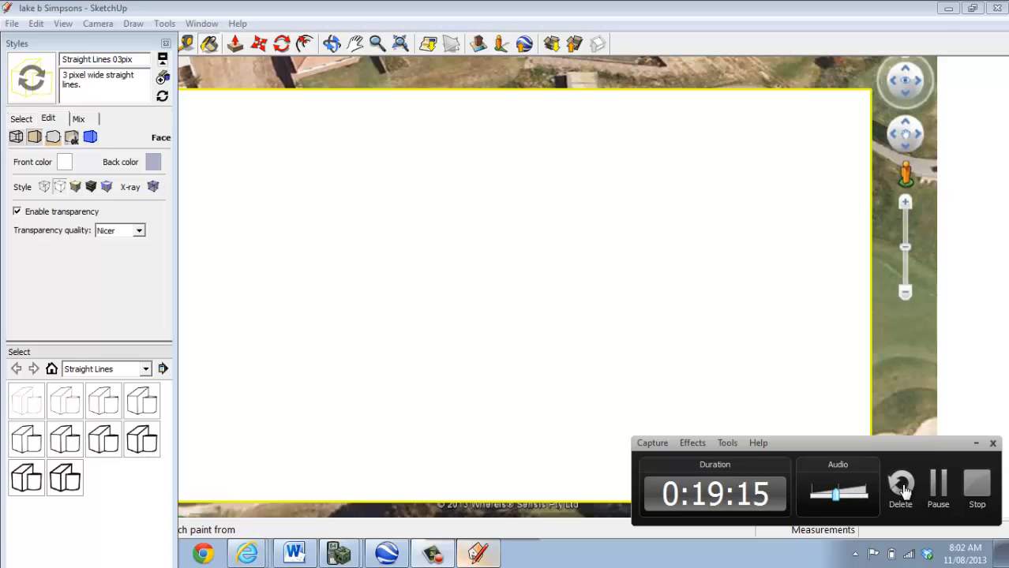